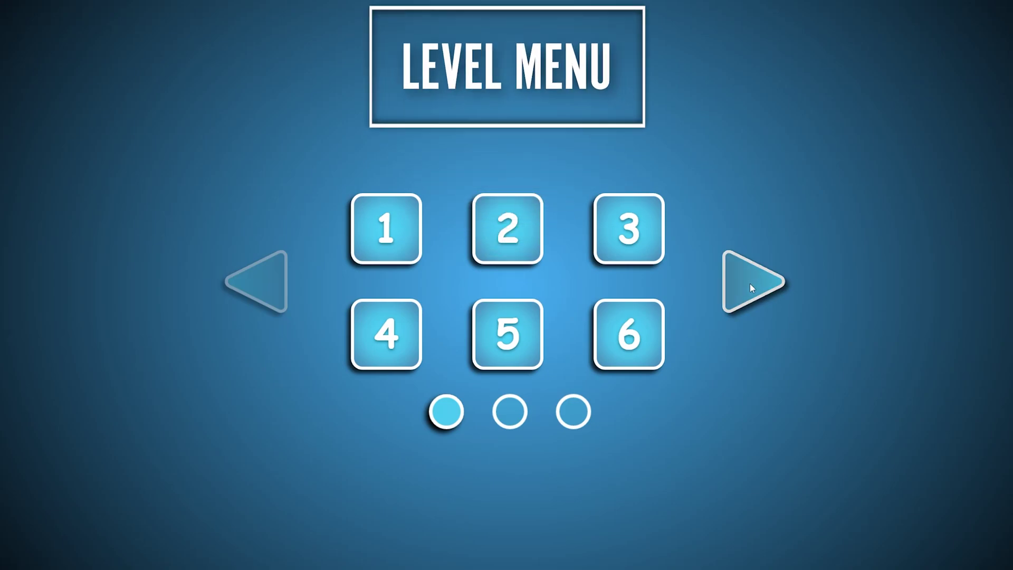
- Browse the finished level menu's pages using the arrow controls and by swiping across the level grid
left_click(750, 283)
left_click(749, 284)
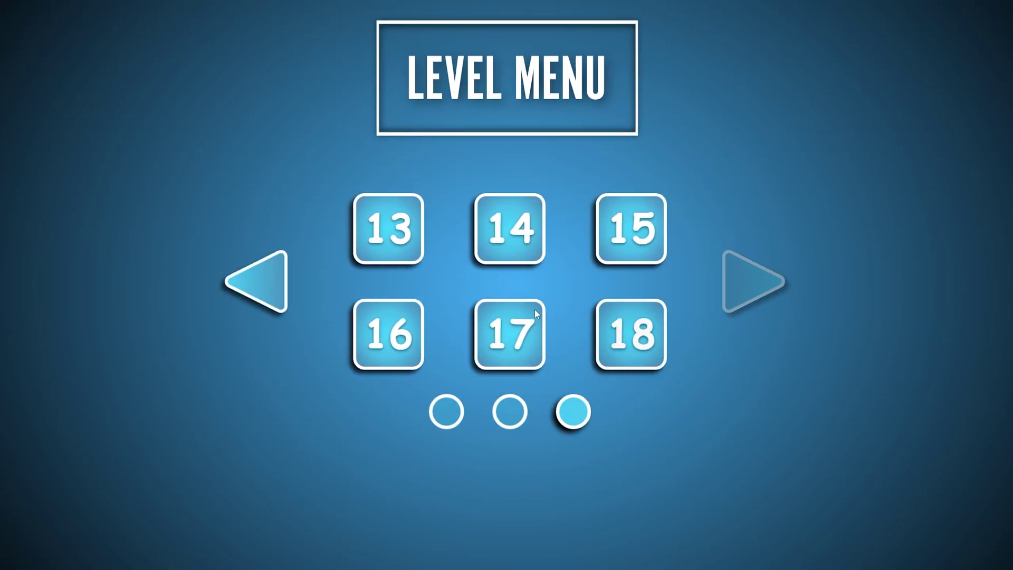
left_click_drag(477, 311, 607, 311)
key("Left")
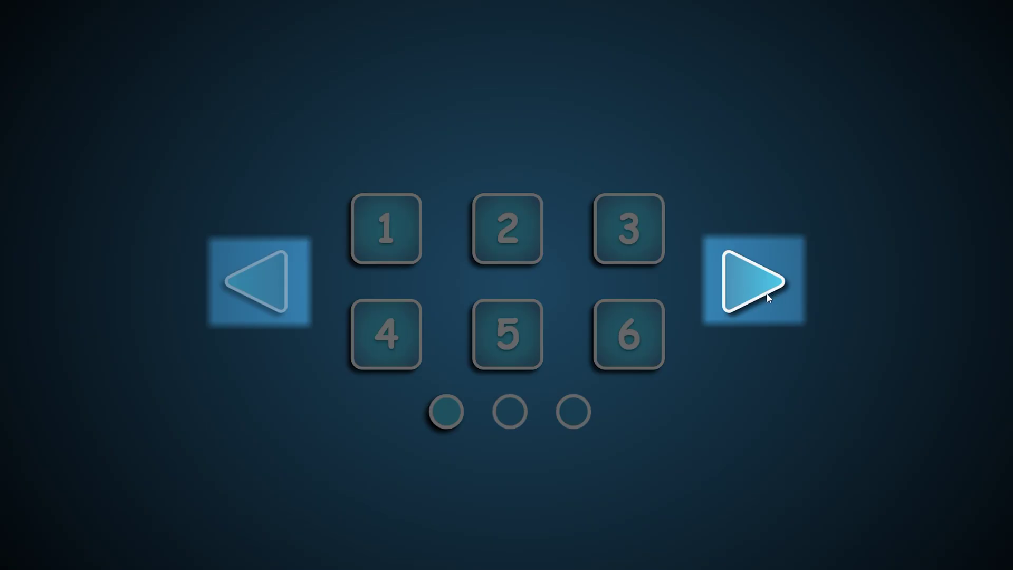
left_click(765, 291)
left_click(768, 292)
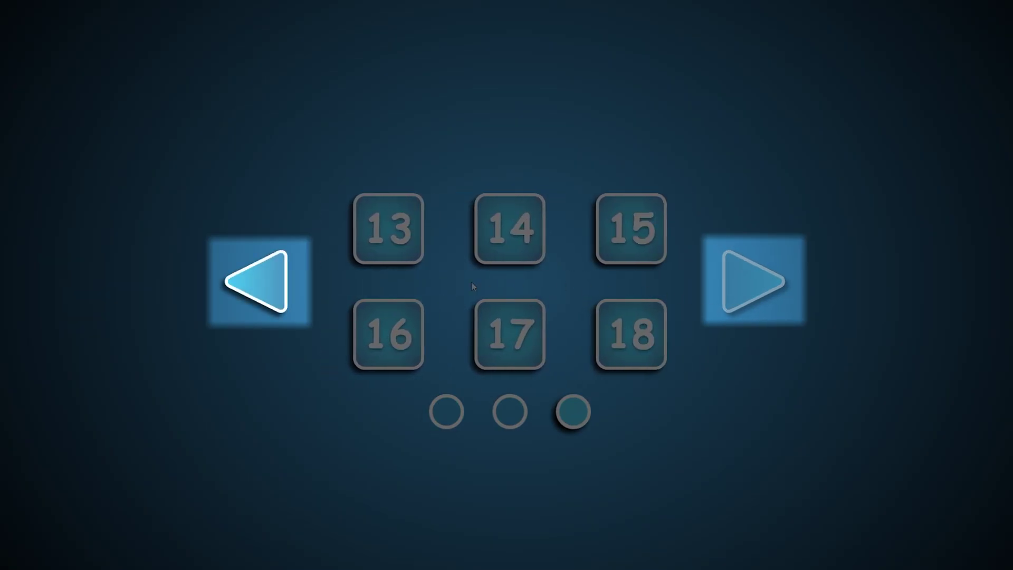
left_click(271, 291)
left_click(270, 290)
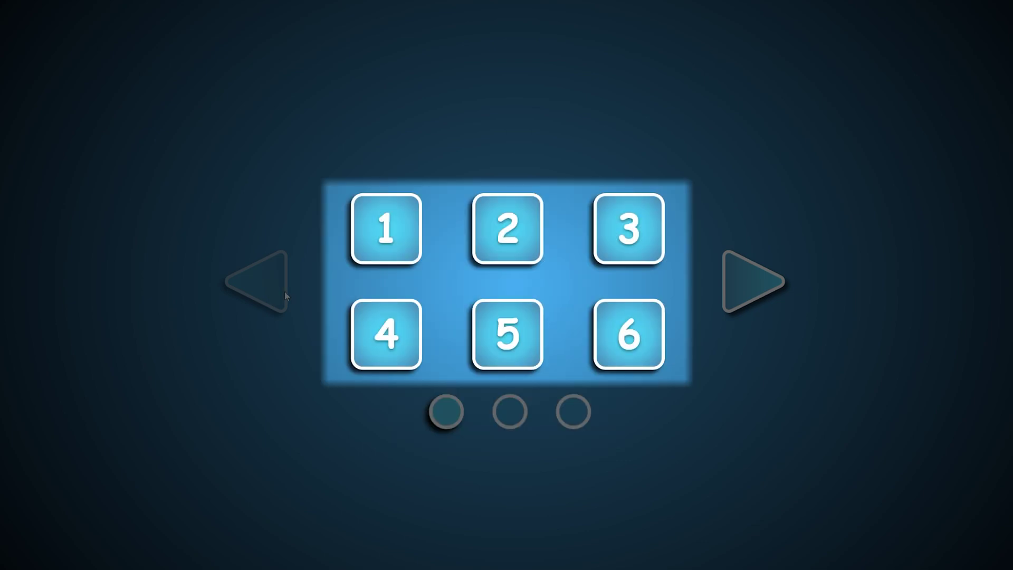
left_click_drag(585, 301, 488, 302)
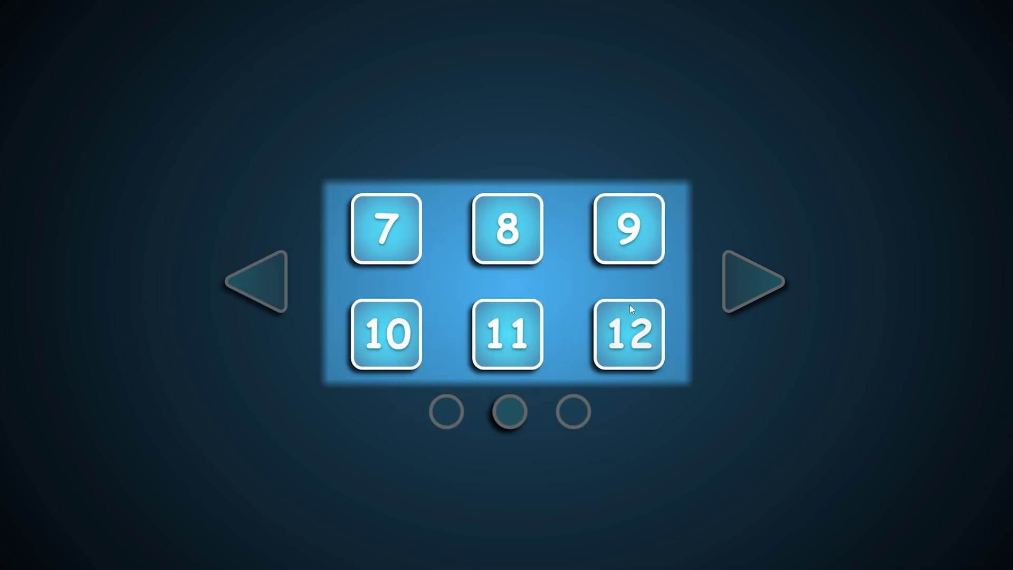
left_click_drag(629, 305, 472, 309)
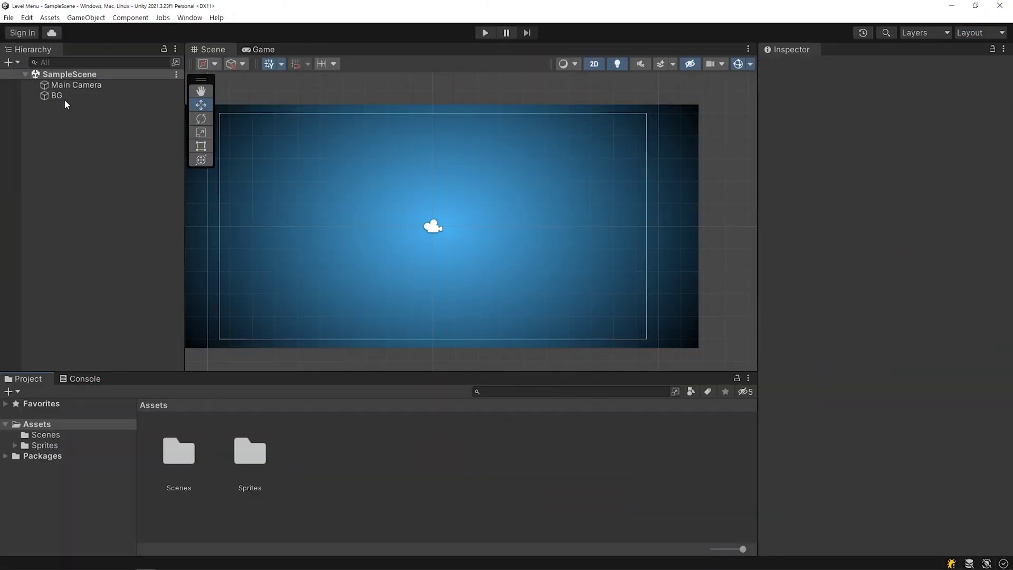
- Inspect the BG object's properties and preview the background in the Game view before returning to the Scene view
left_click(62, 95)
left_click(258, 51)
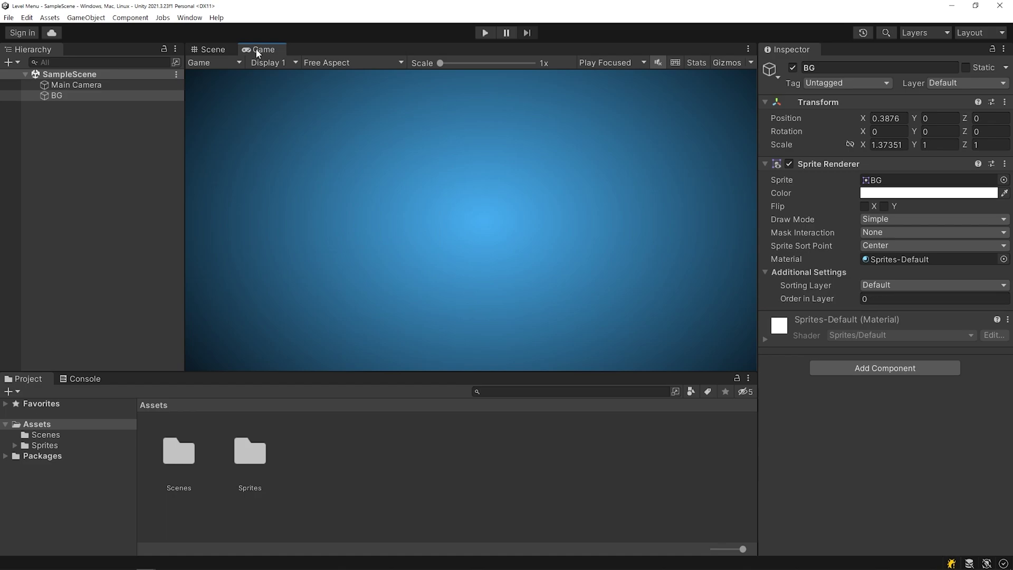
left_click(222, 50)
left_click(118, 163)
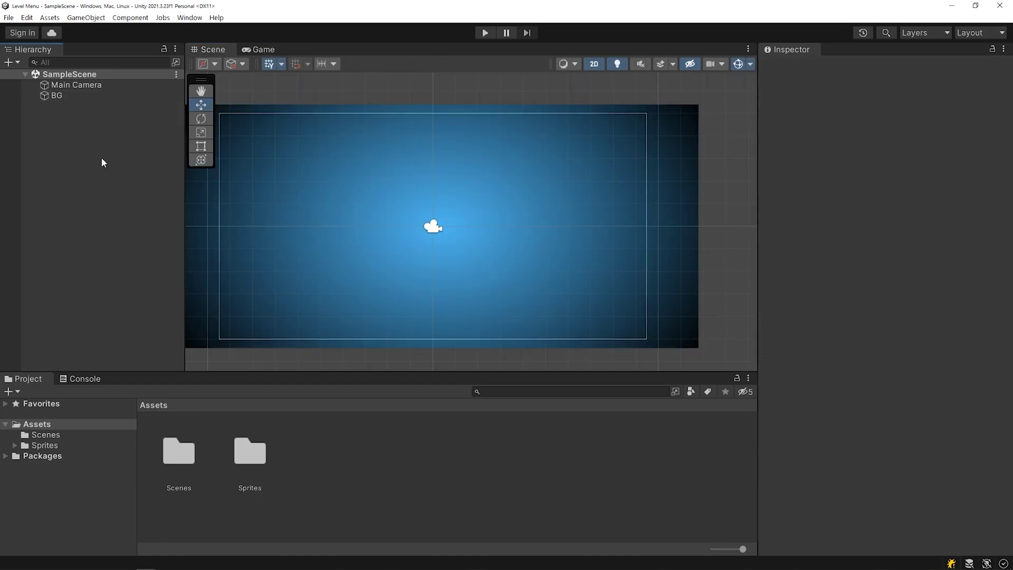
- Add a UI Canvas to the scene and frame it in the Scene view
right_click(102, 157)
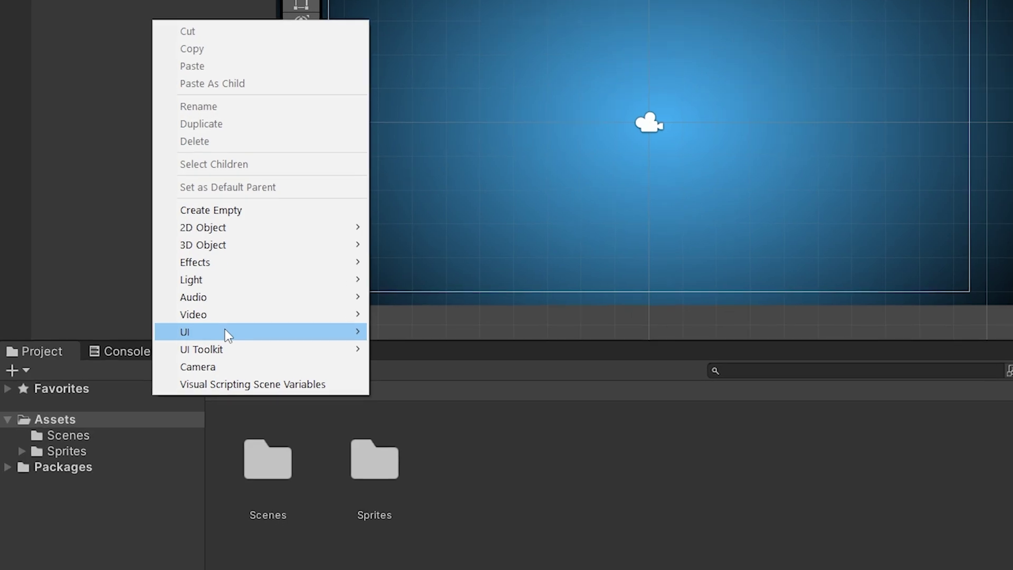
mouse_move(225, 333)
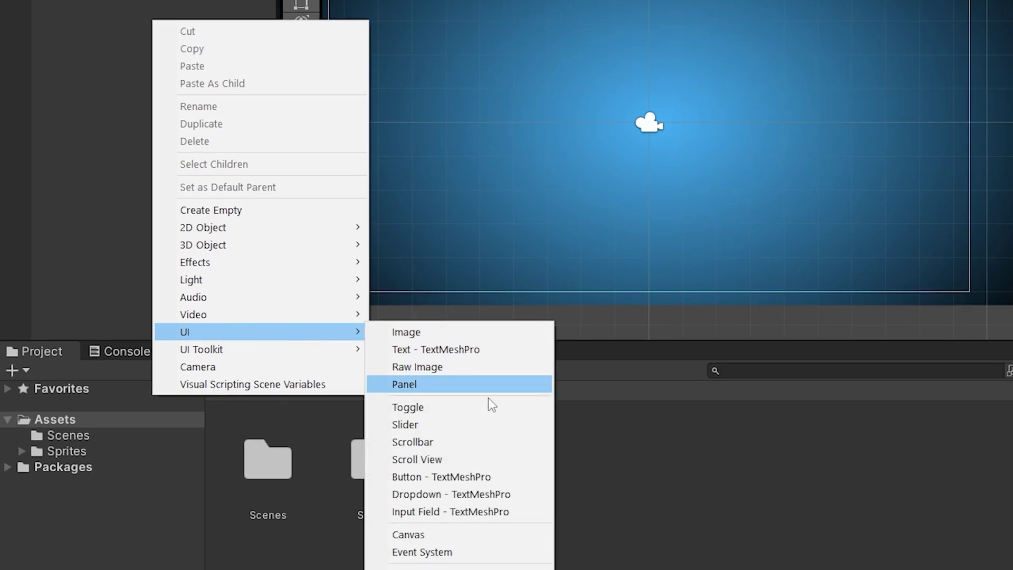
left_click(471, 536)
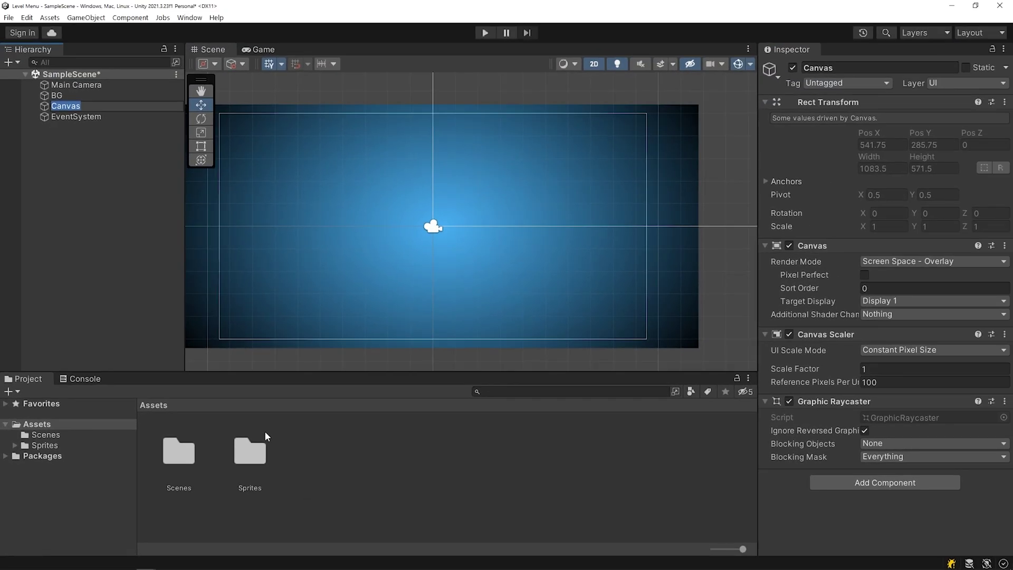
double_click(116, 106)
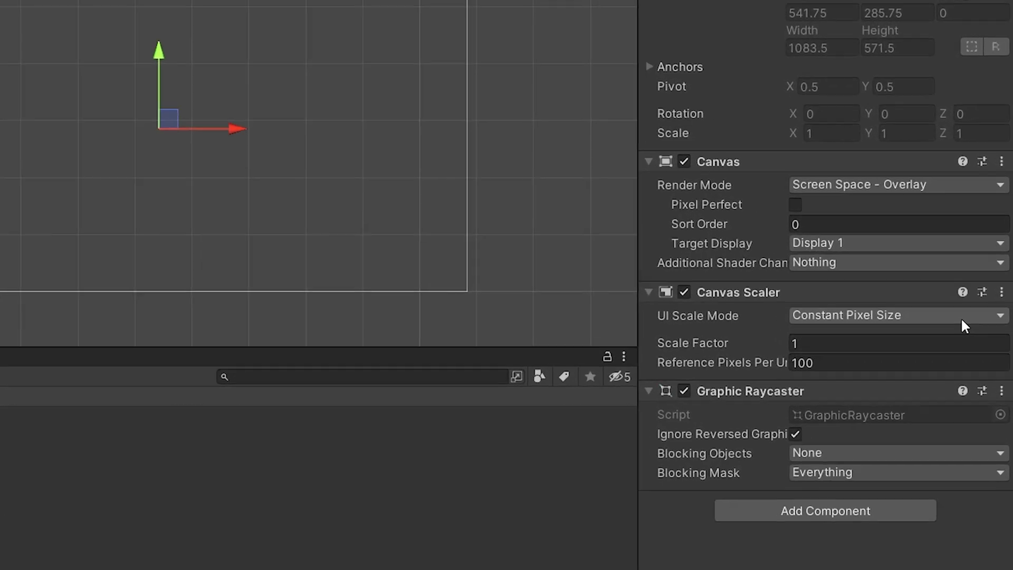
- Set the Canvas Scaler to Scale With Screen Size with a reference resolution of 1920 by 1080
left_click(977, 350)
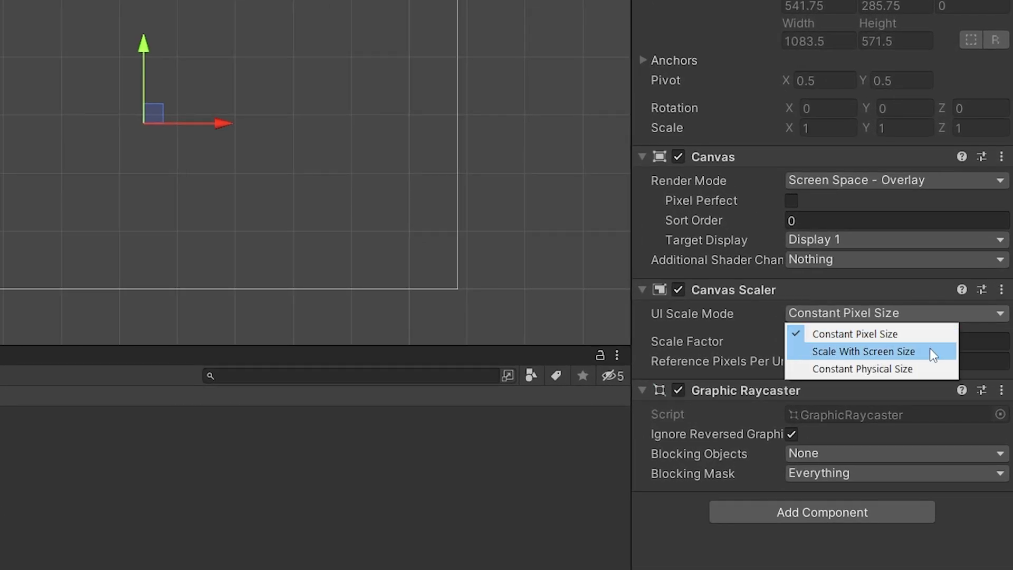
left_click(871, 351)
left_click(850, 342)
type("1920")
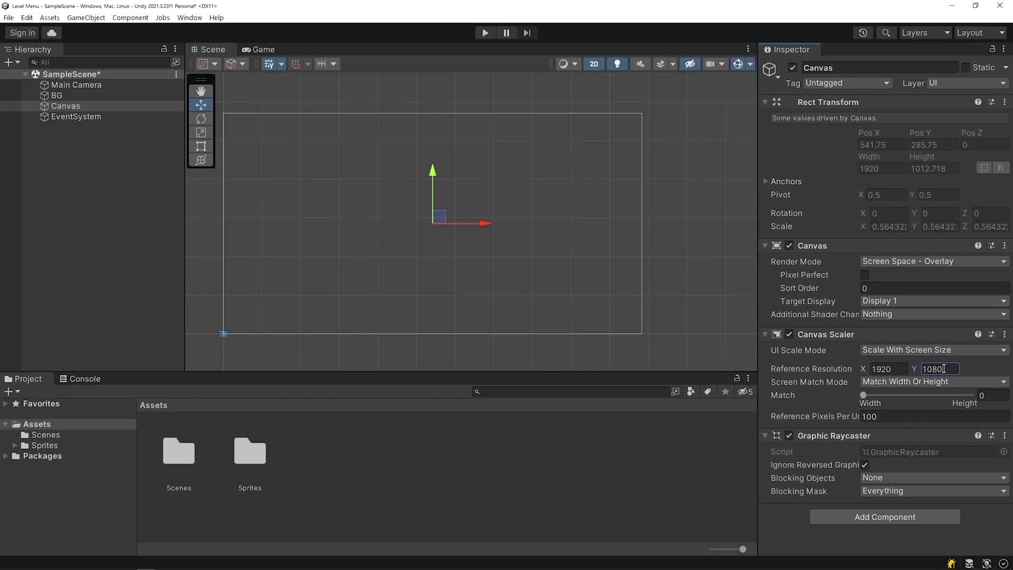
left_click(99, 142)
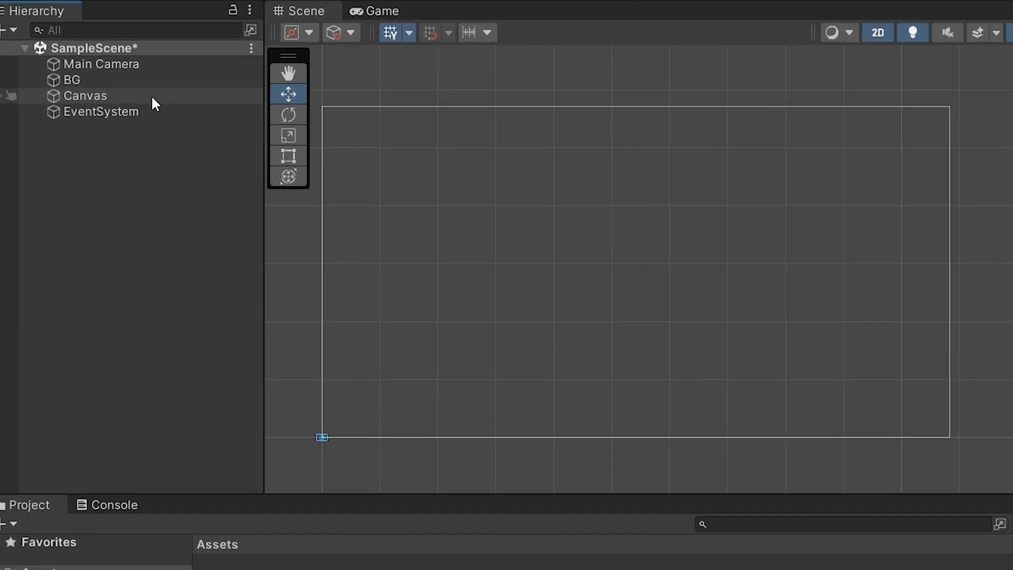
- Create an empty child object named Scroll View under Canvas and size it 700 wide by 400 high
right_click(151, 95)
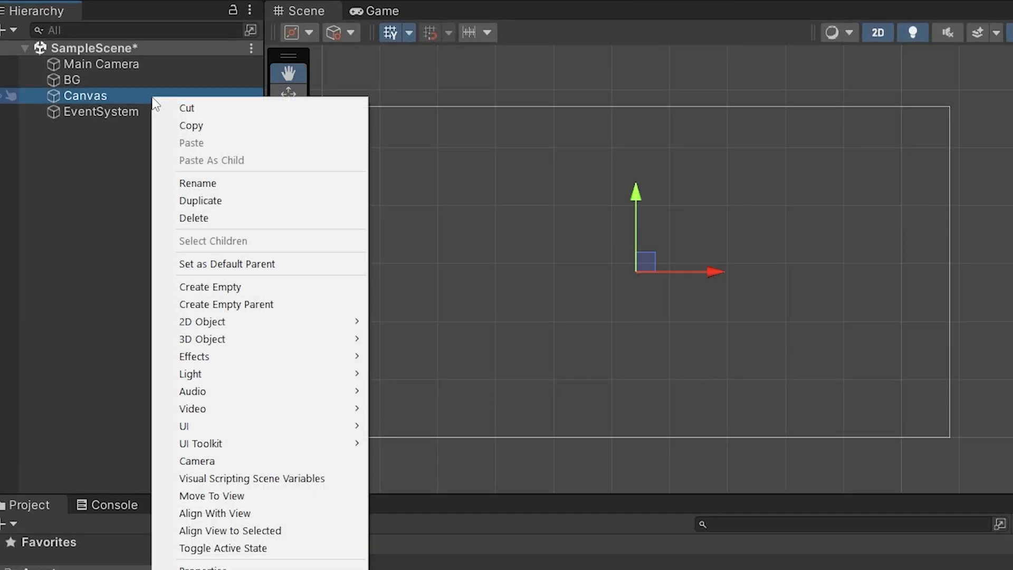
left_click(284, 285)
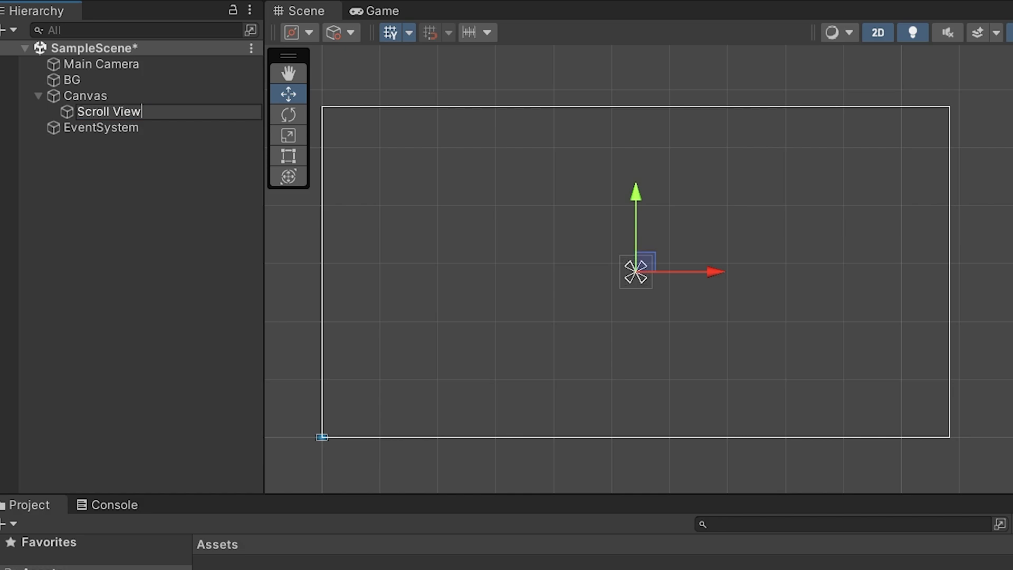
left_click(879, 171)
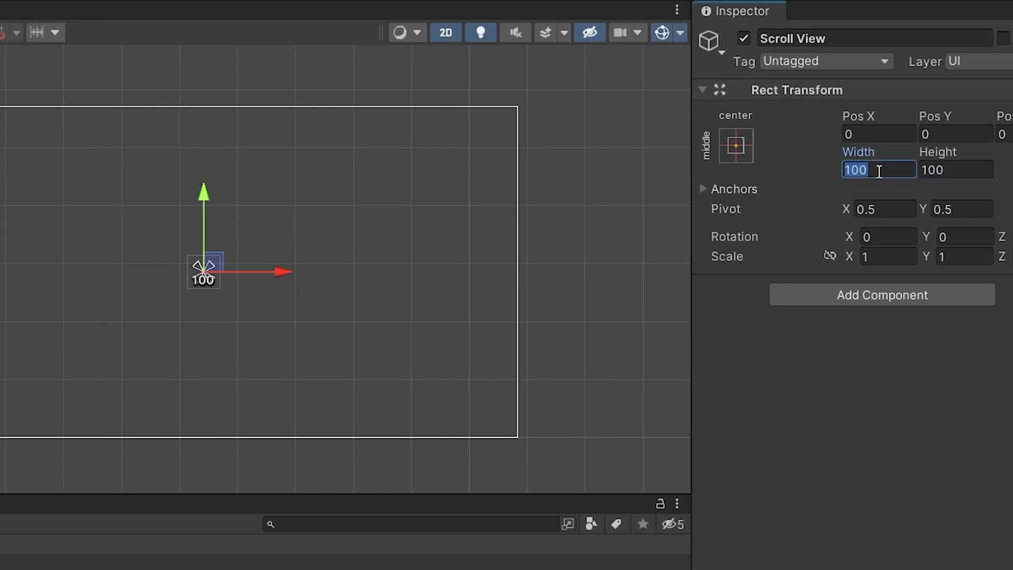
type("70")
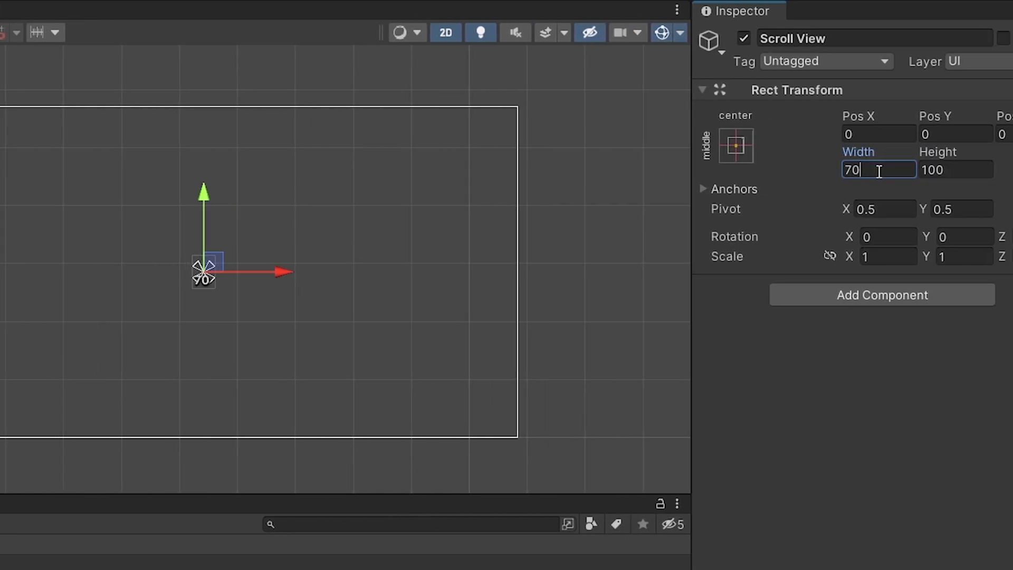
type("0")
left_click(964, 169)
type("400")
key("Return")
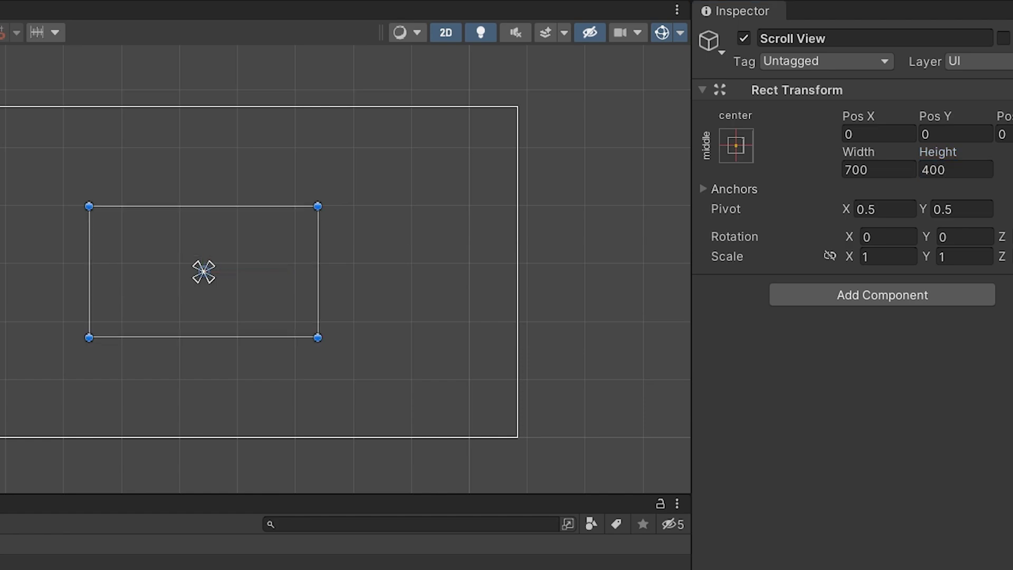
- Create an empty child object named Level Pages under Scroll View
right_click(185, 110)
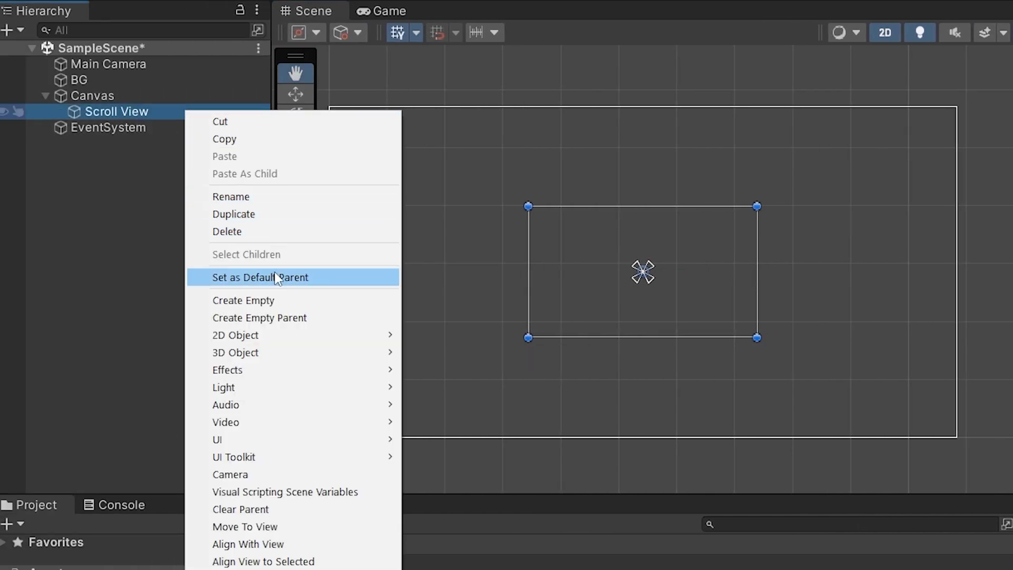
left_click(270, 294)
type("Level")
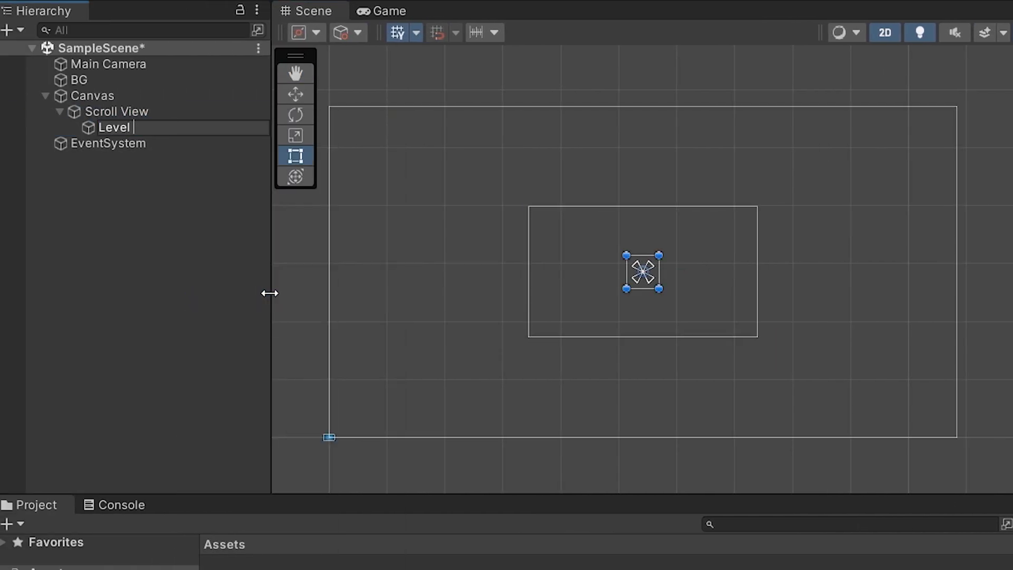
type(" Pages")
key("Return")
- Add a UI Image named Page 1 under Level Pages and size it 700 wide by 400 high
right_click(213, 126)
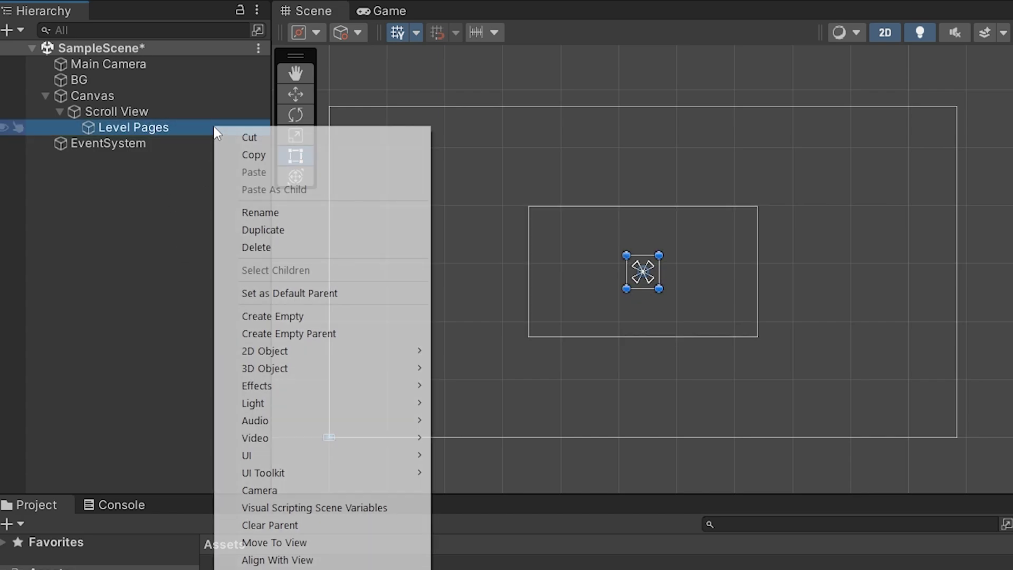
mouse_move(305, 448)
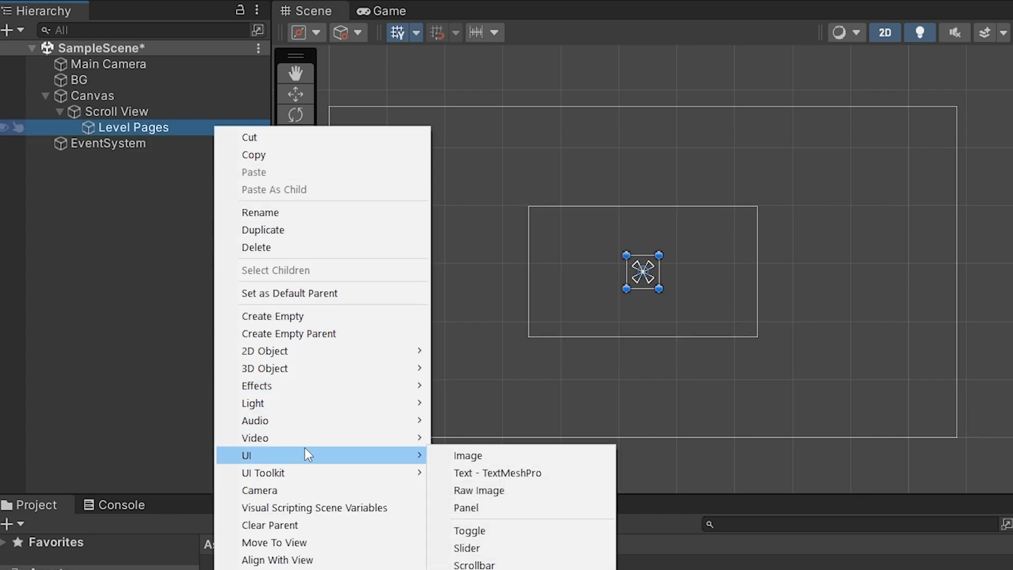
left_click(536, 459)
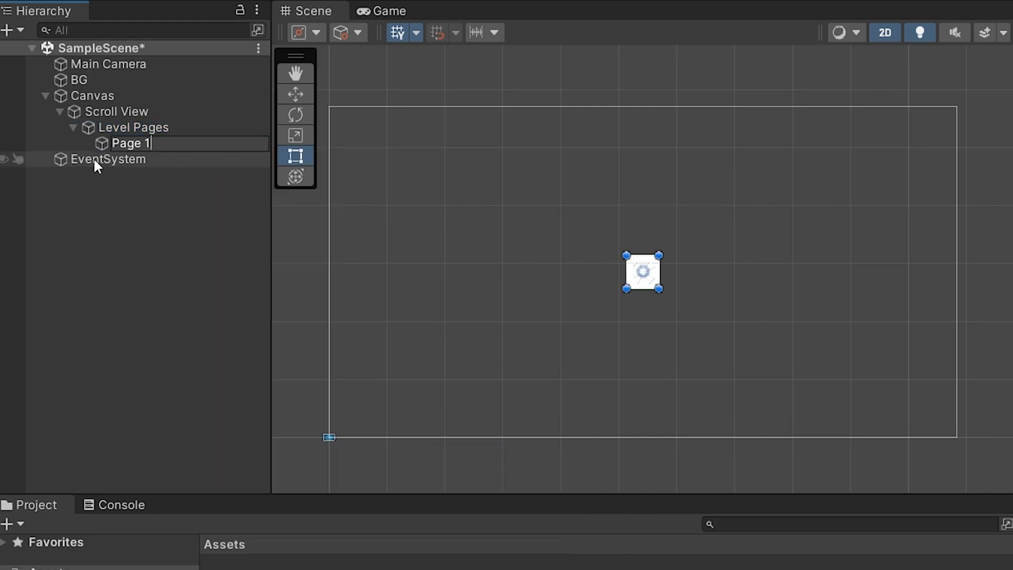
left_click(169, 143)
left_click(849, 169)
type("700")
key("Tab")
type("400")
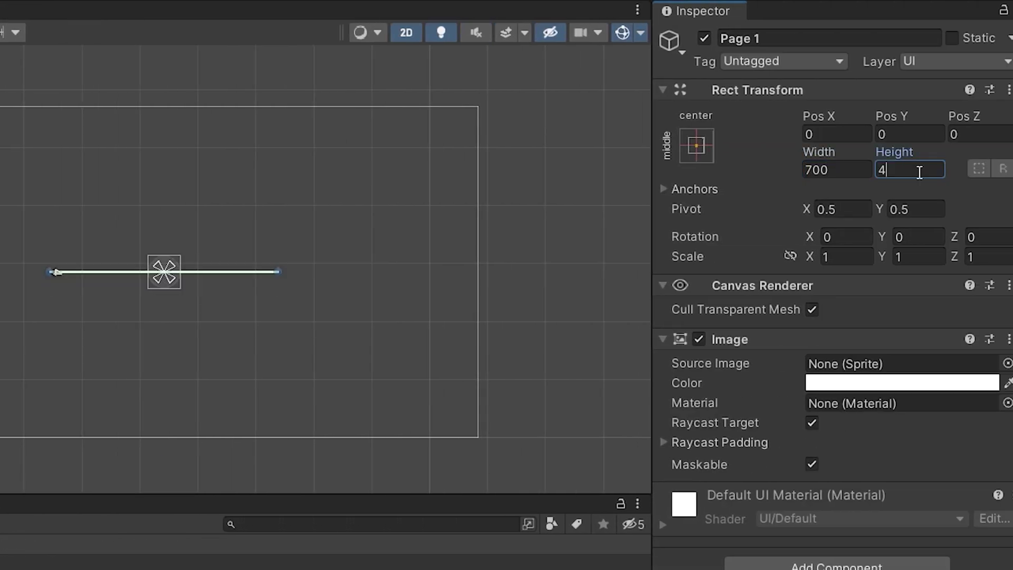
- Duplicate Page 1 twice and rename the copies Page 2 and Page 3
left_click(122, 138)
key("ctrl+d")
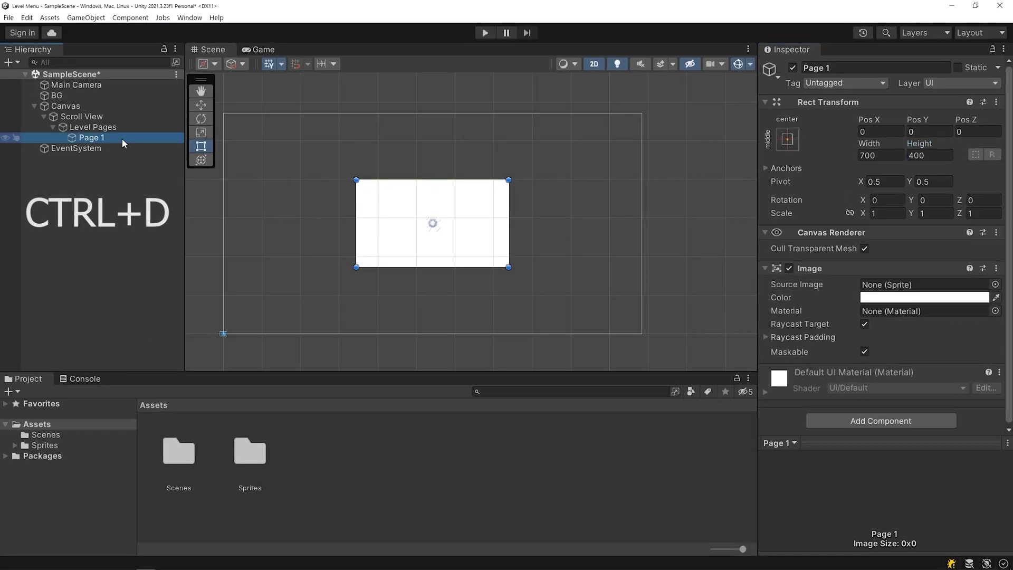
key("ctrl+d")
key("ctrl+d")
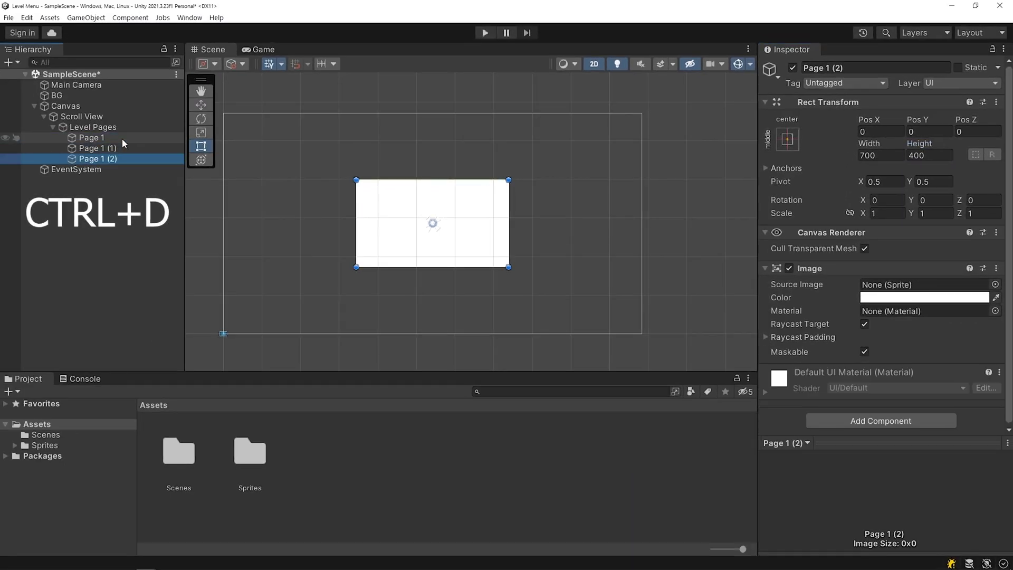
double_click(127, 148)
type("Page 2")
double_click(123, 157)
type("Page 3")
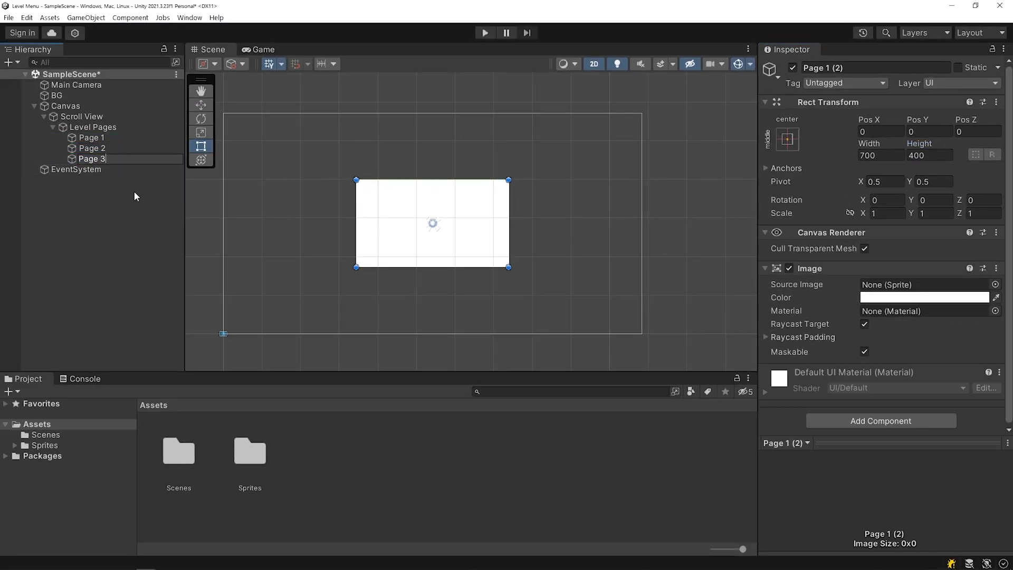
left_click(134, 194)
- Space the pages in a row by moving Page 2 to about X 799 and Page 3 to about X 1576
left_click(131, 139)
left_click(132, 149)
key("w")
left_click_drag(486, 226, 659, 228)
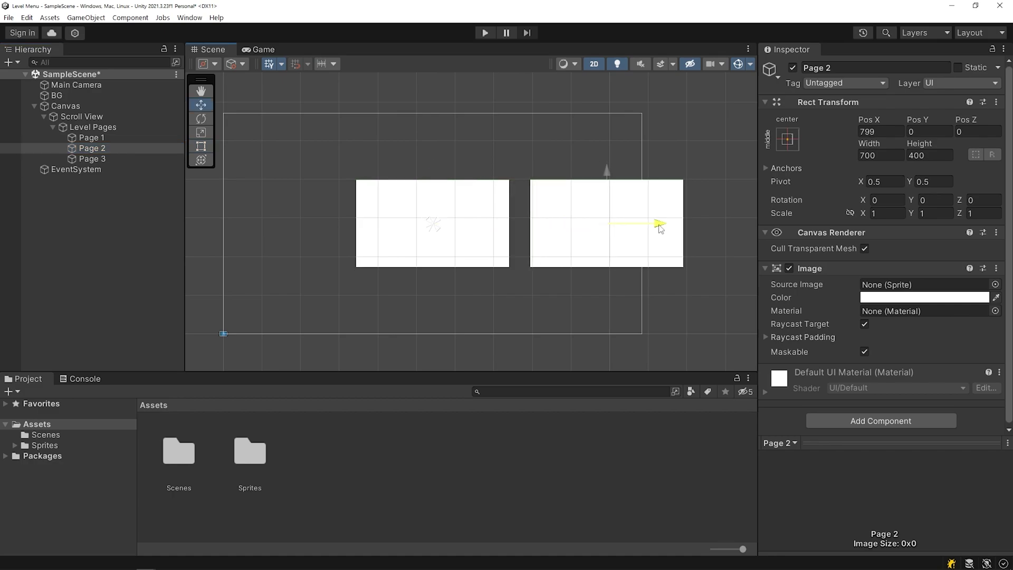
left_click(127, 158)
left_click_drag(487, 225, 771, 227)
middle_click_drag(749, 227, 567, 232)
left_click_drag(590, 228, 651, 228)
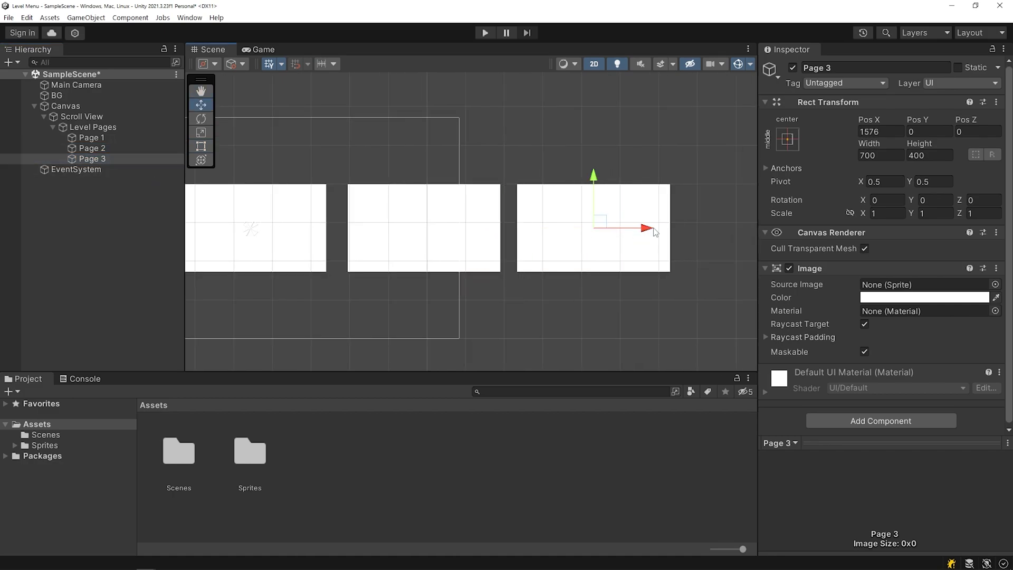
- Change the image color of Page 3 to bright cyan
left_click(929, 297)
left_click_drag(869, 335, 868, 345)
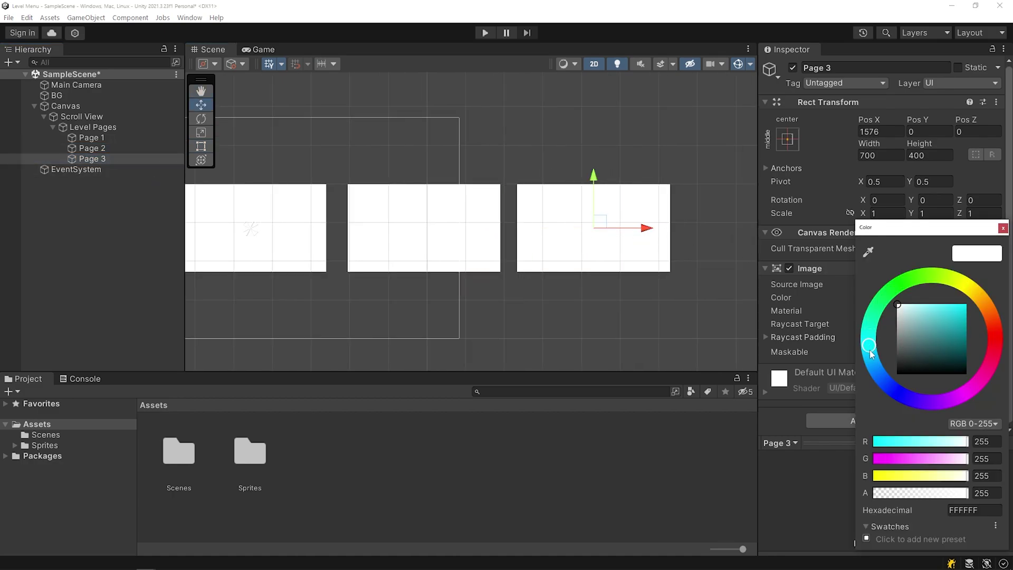
left_click(962, 305)
- Change the image color of Page 2 to orange, hexadecimal FF9723
left_click(134, 150)
left_click(918, 297)
left_click(986, 307)
left_click(955, 307)
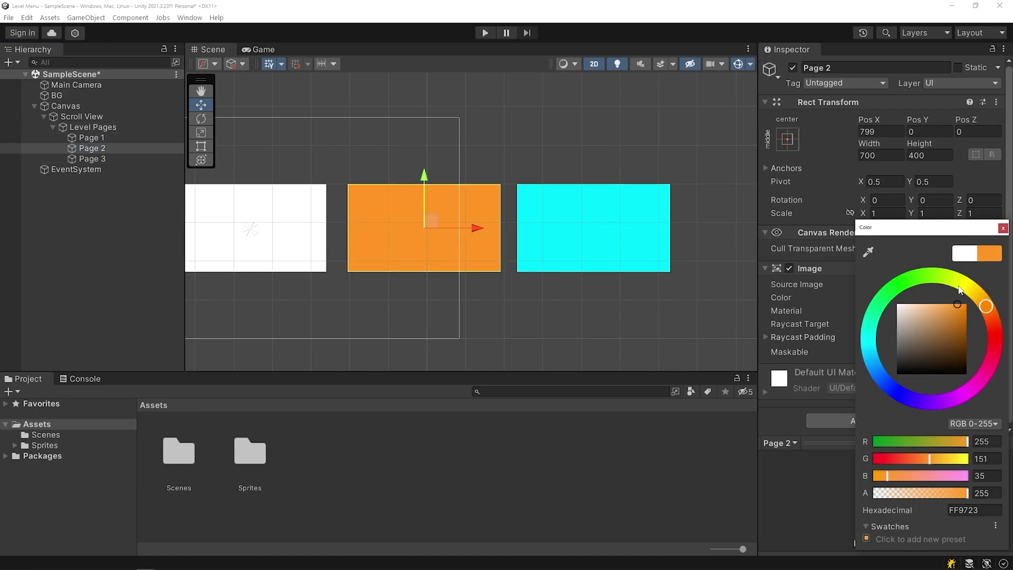
- Change the image color of Page 1 to light green, hexadecimal 45E7A7
left_click(122, 137)
left_click(935, 303)
left_click(869, 347)
left_click(946, 305)
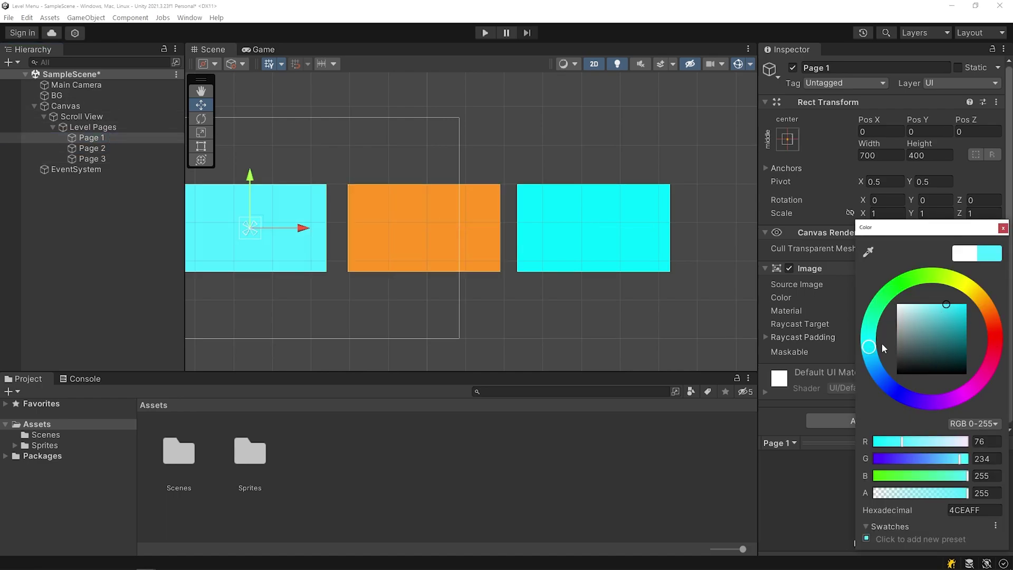
left_click(947, 311)
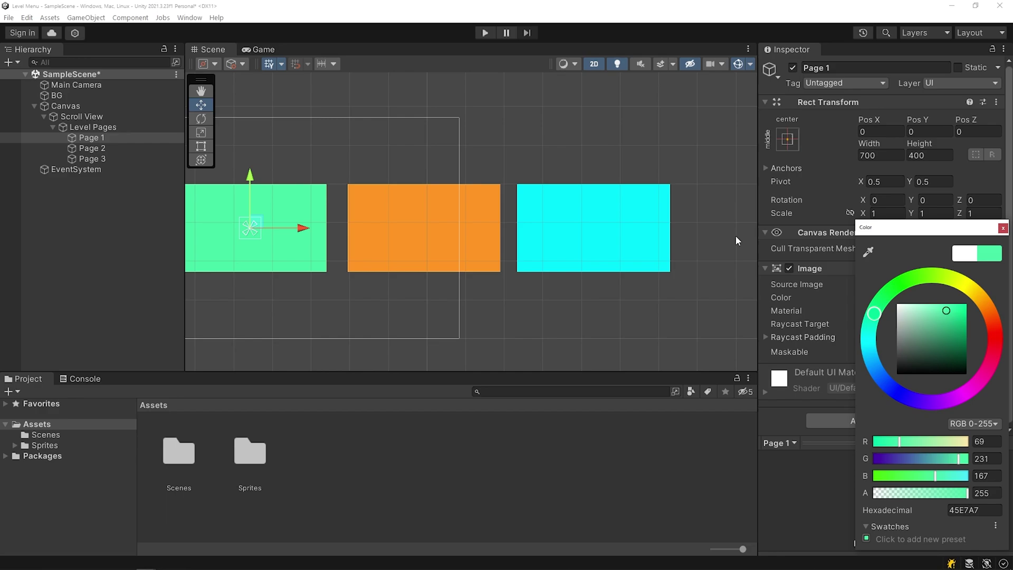
- Add a Horizontal Layout Group component to Level Pages
middle_click_drag(264, 289, 324, 281)
left_click(109, 203)
left_click(127, 128)
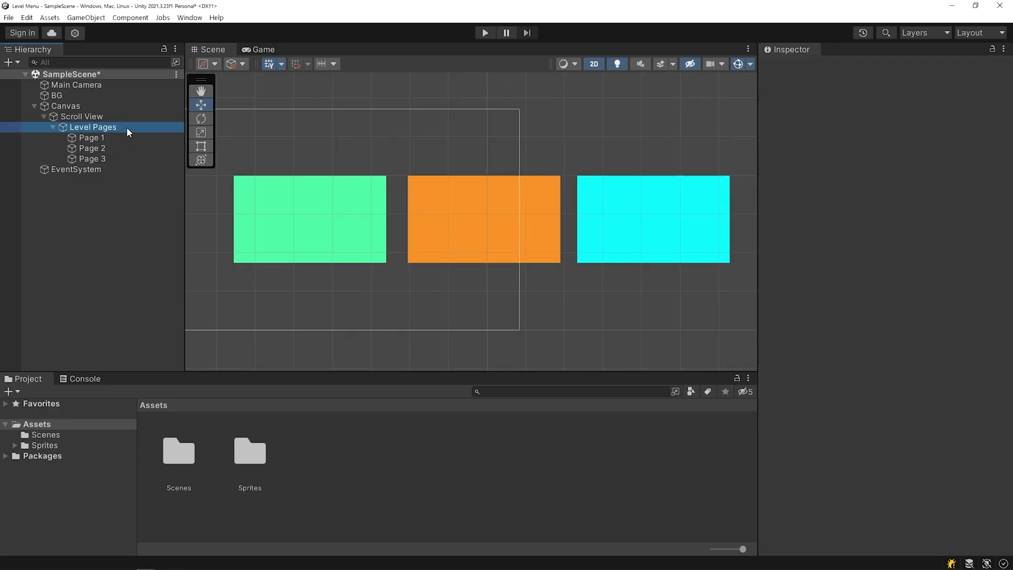
left_click(916, 240)
type("ho")
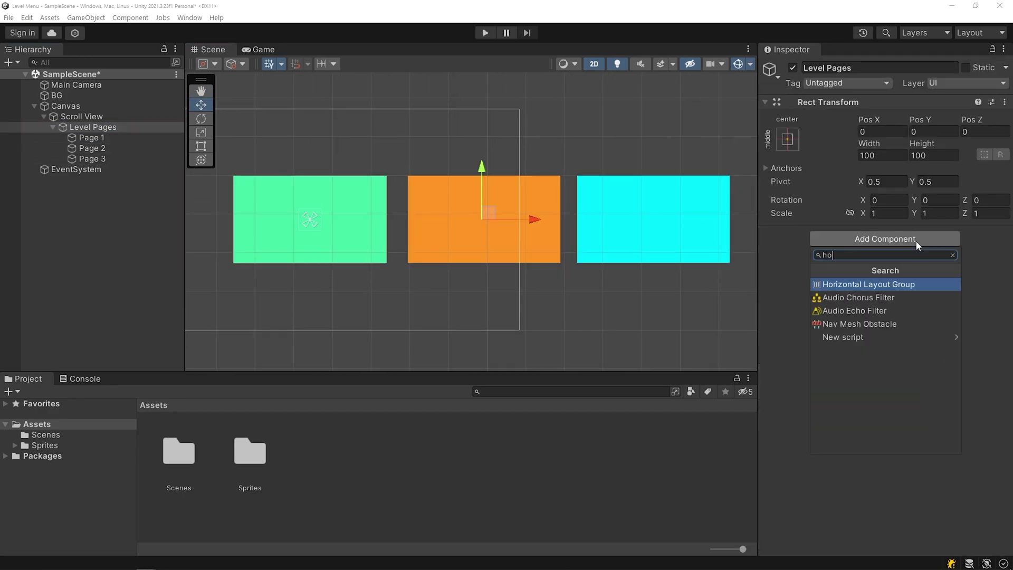
type("ri")
left_click(929, 284)
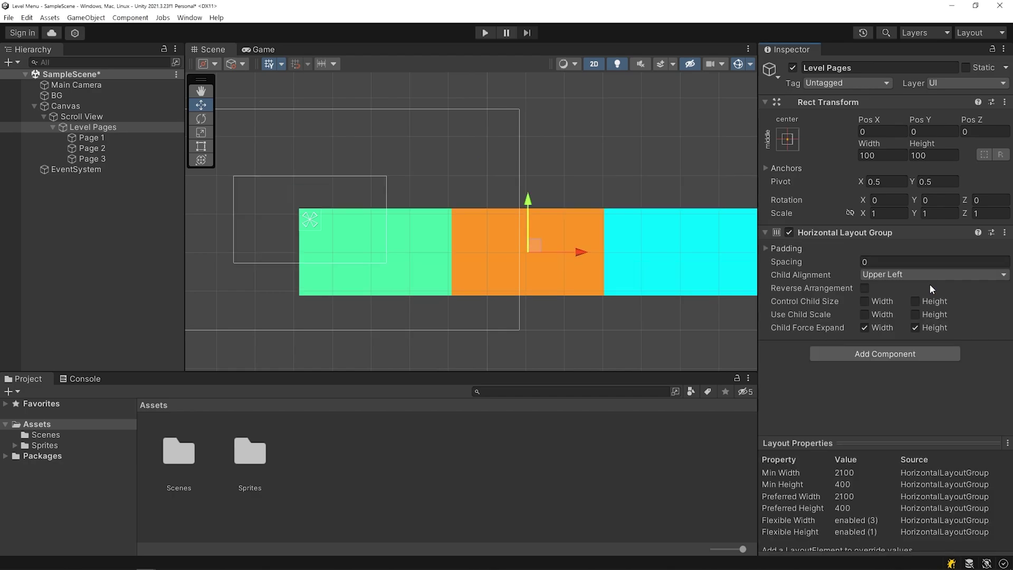
- Anchor Level Pages to the top left, including pivot and position, and set the layout group's spacing to 100
left_click(788, 139)
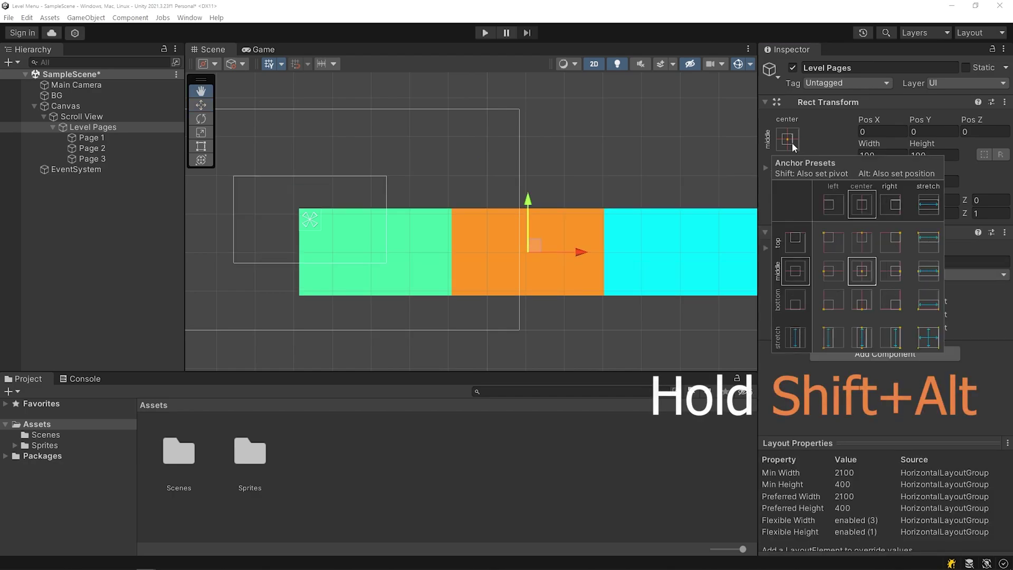
left_click(831, 235, "alt+shift")
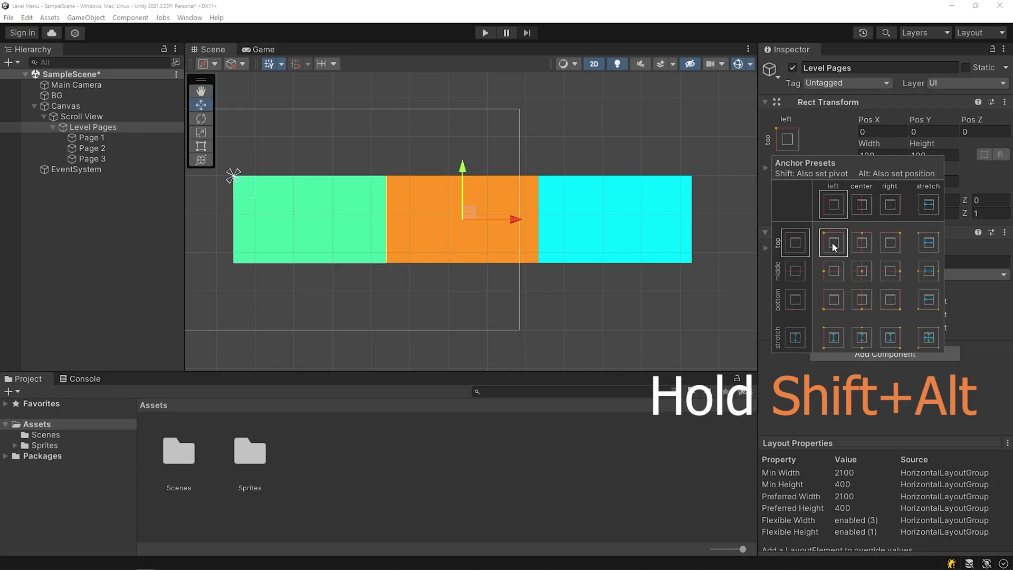
left_click(838, 375)
type("100")
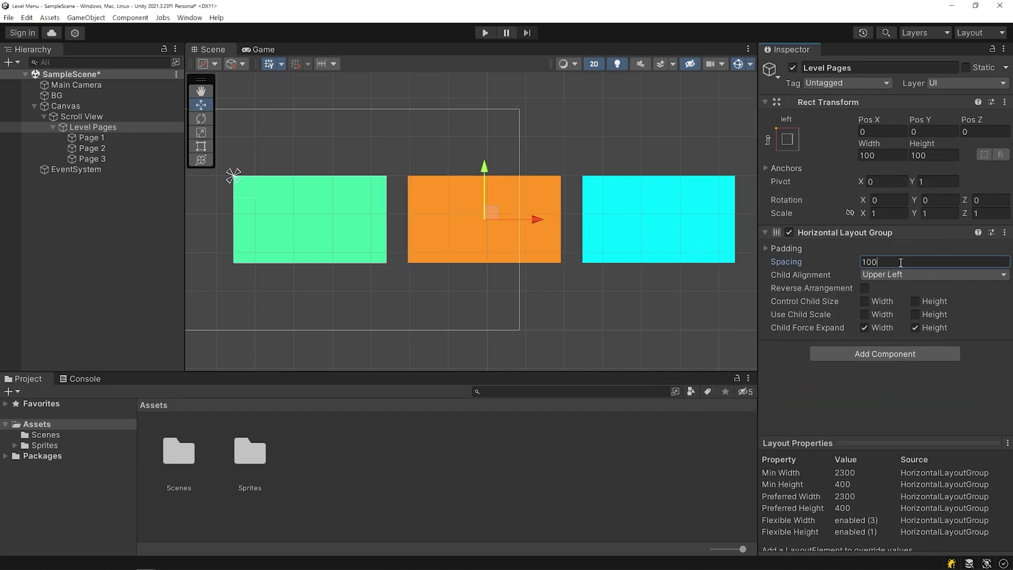
key("Return")
- Add a Content Size Fitter to Level Pages and set both its horizontal and vertical fit to Preferred Size
key("t")
left_click_drag(303, 223, 584, 238)
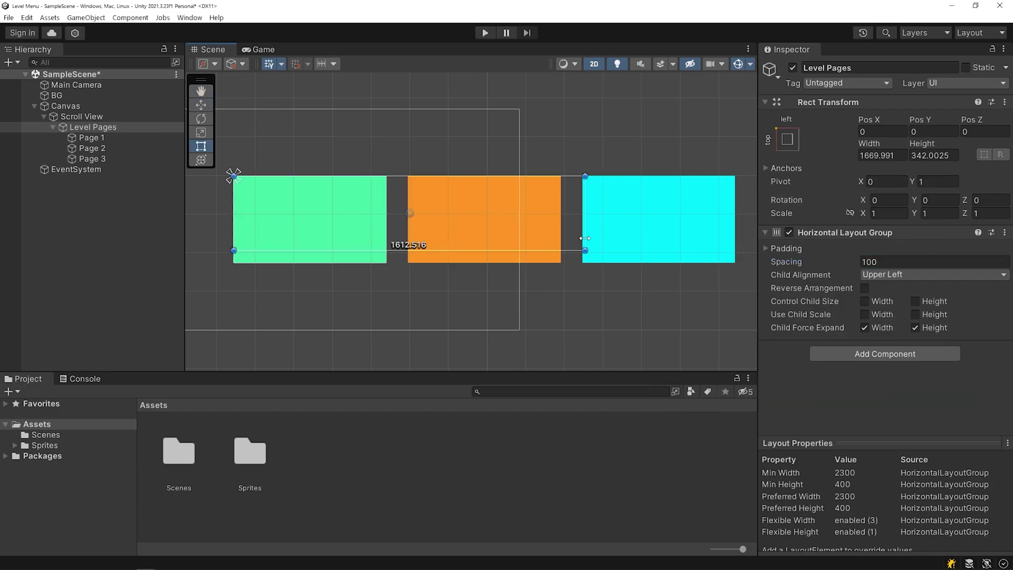
left_click(930, 357)
type("content")
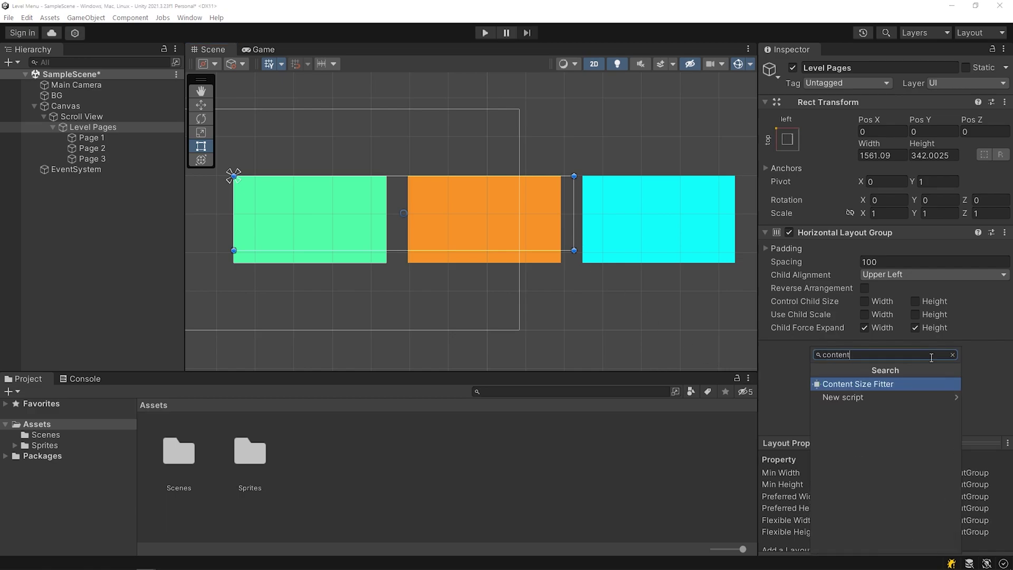
left_click(931, 386)
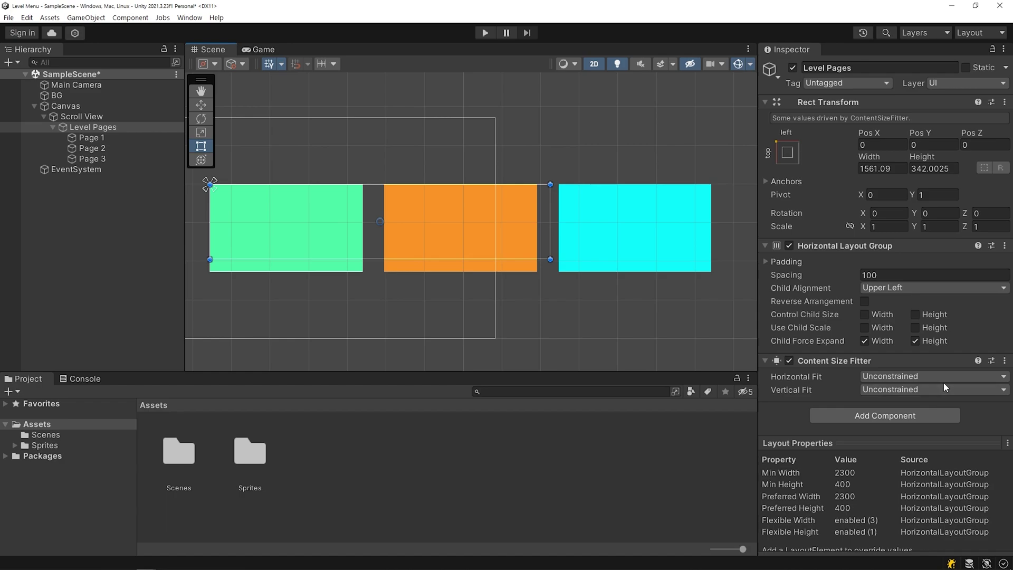
left_click(945, 377)
left_click(928, 414)
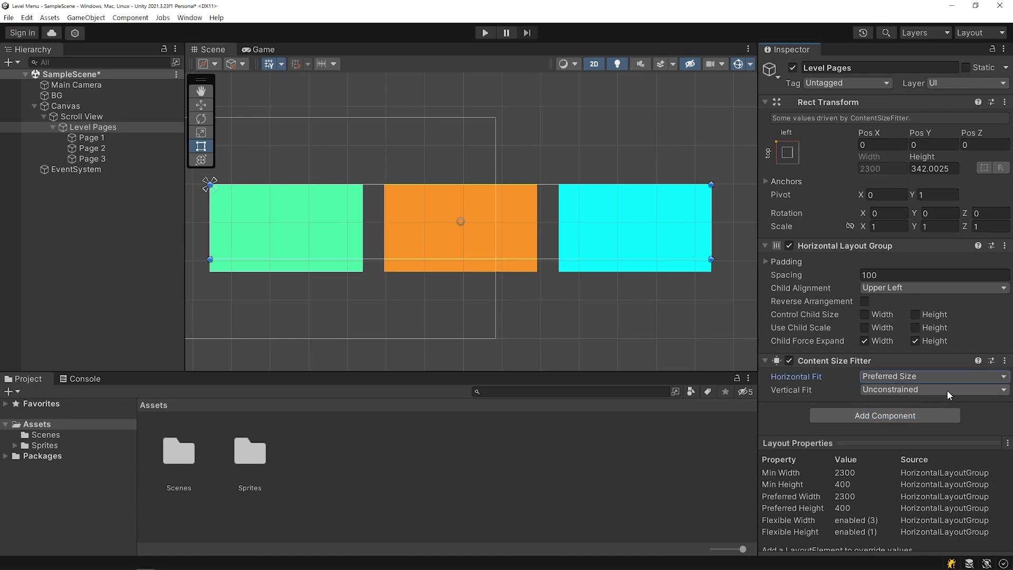
left_click(948, 390)
left_click(934, 426)
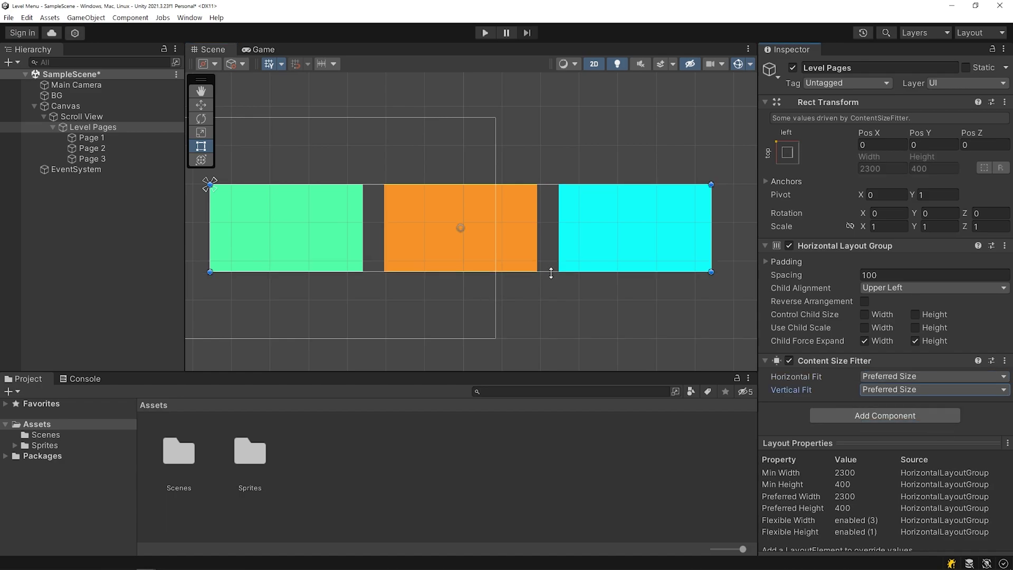
- Preview the scene briefly, slide Level Pages sideways to about X -548, and reset its X position to 0
left_click(485, 33)
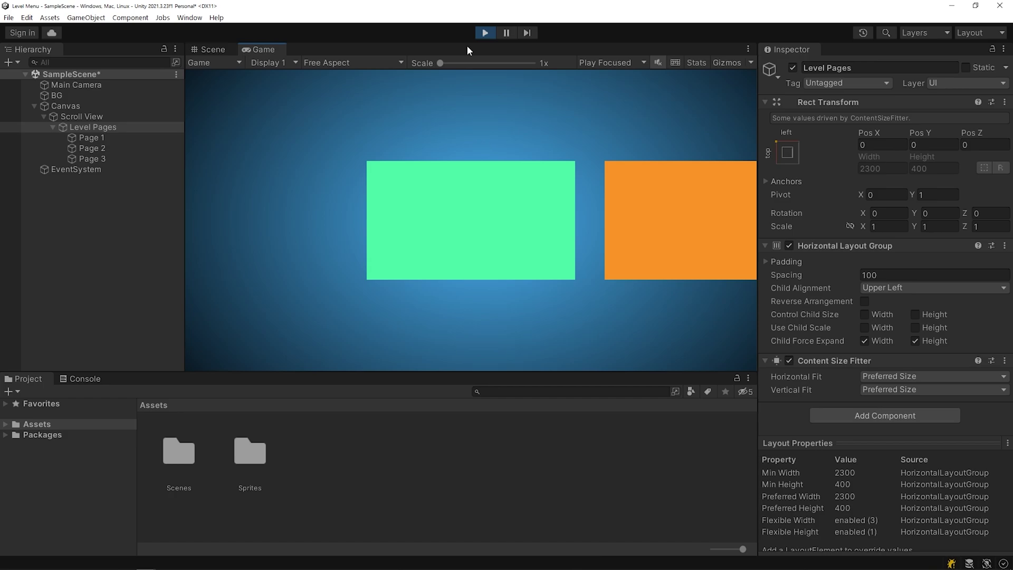
left_click(491, 33)
left_click_drag(506, 231, 477, 233)
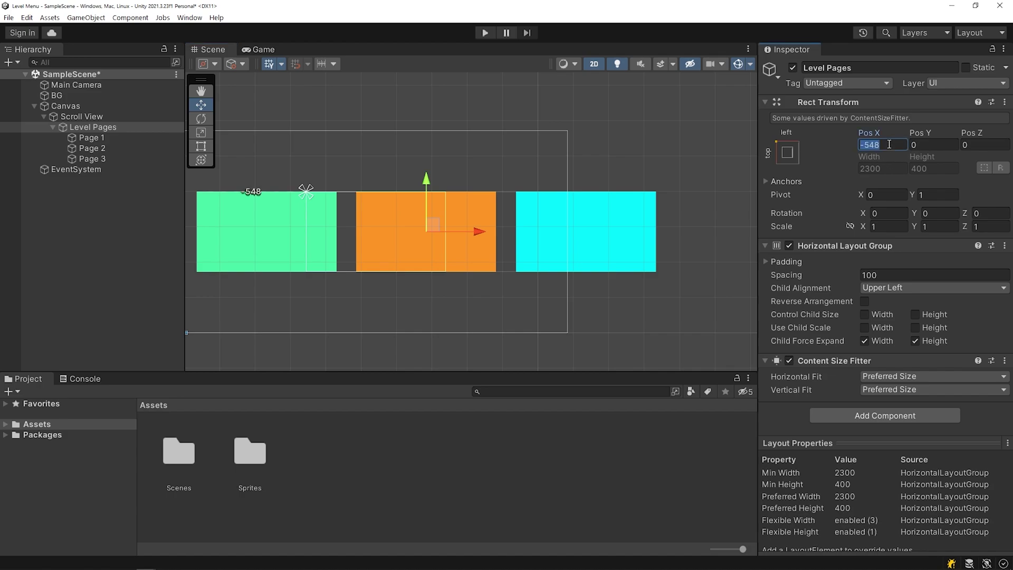
type("0")
- Add a Scroll Rect component to Scroll View, with Level Pages as its content and Scroll View as its viewport
left_click(130, 116)
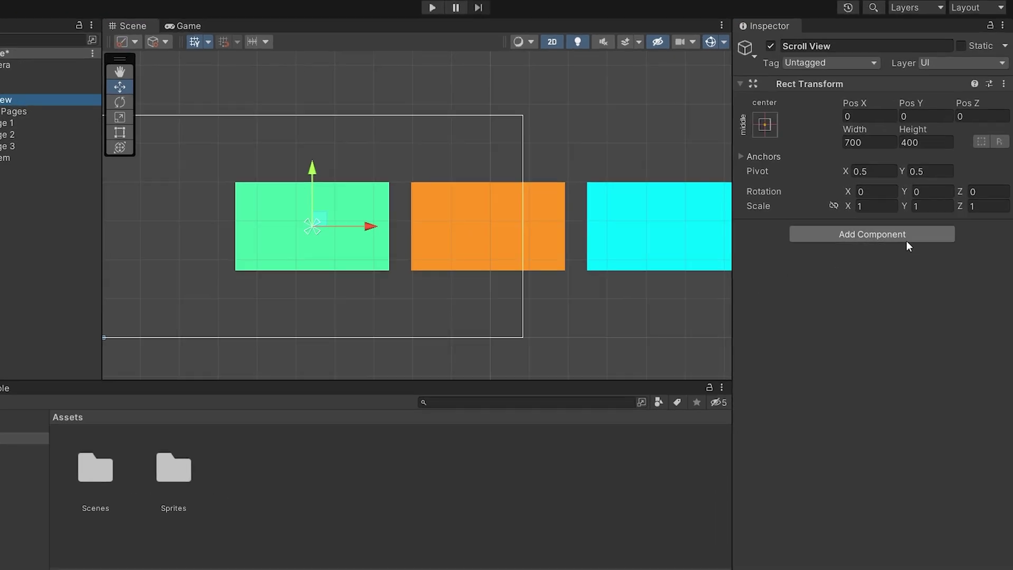
left_click(917, 238)
type("scroll")
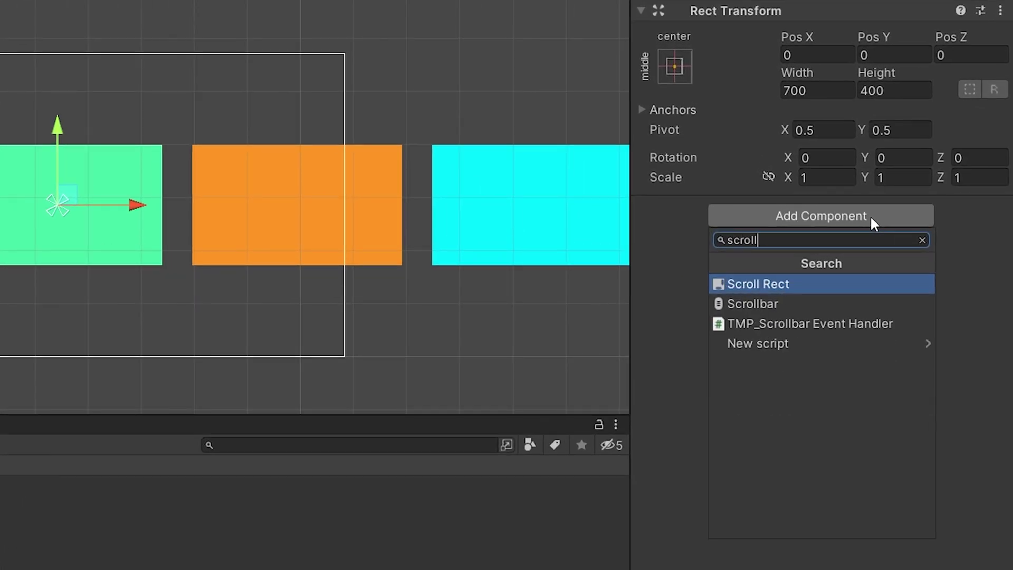
left_click(863, 285)
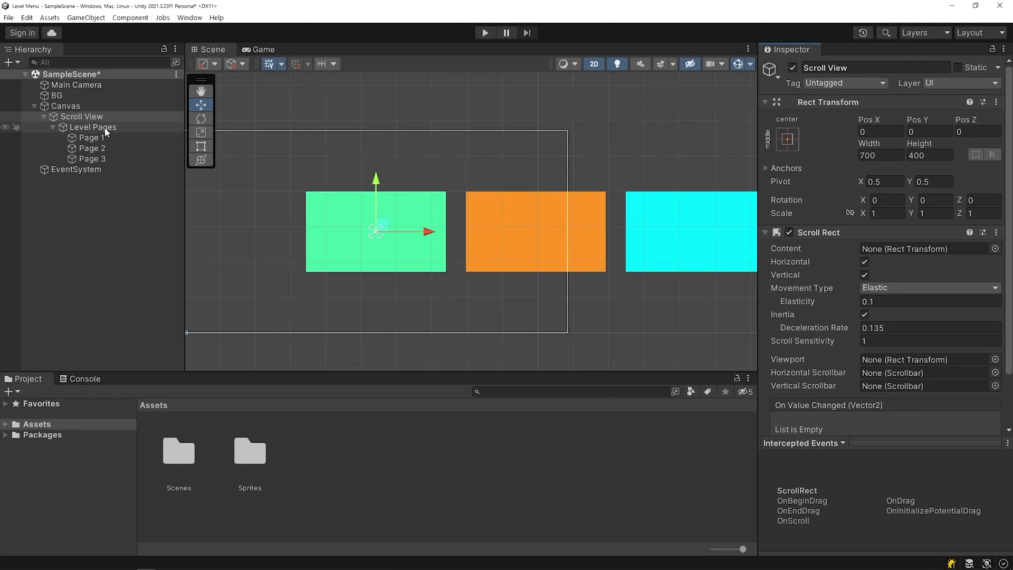
left_click_drag(105, 129, 452, 250)
left_click_drag(920, 249, 920, 249)
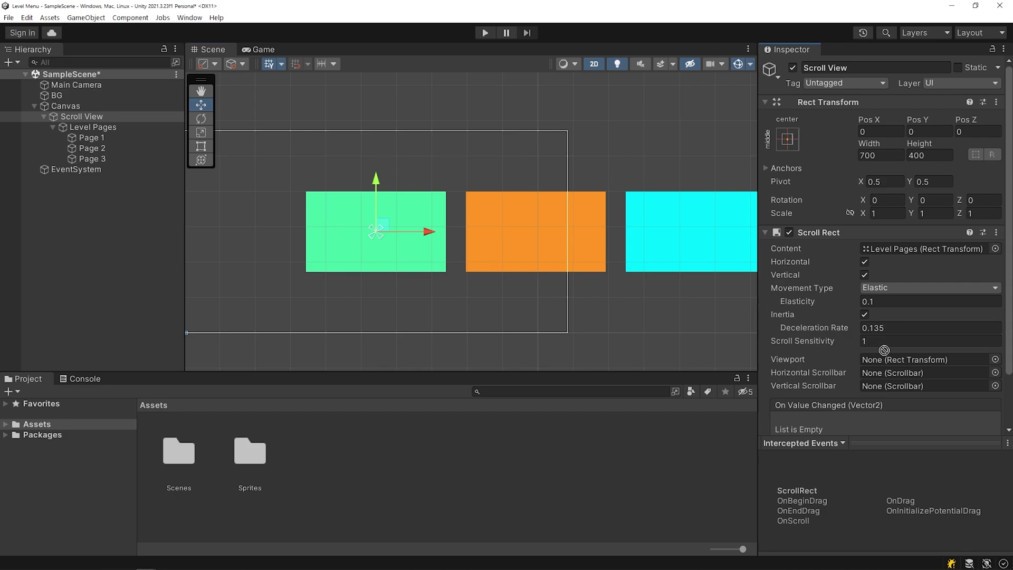
- Play the scene and swipe between the level pages to test the scrolling
left_click(485, 32)
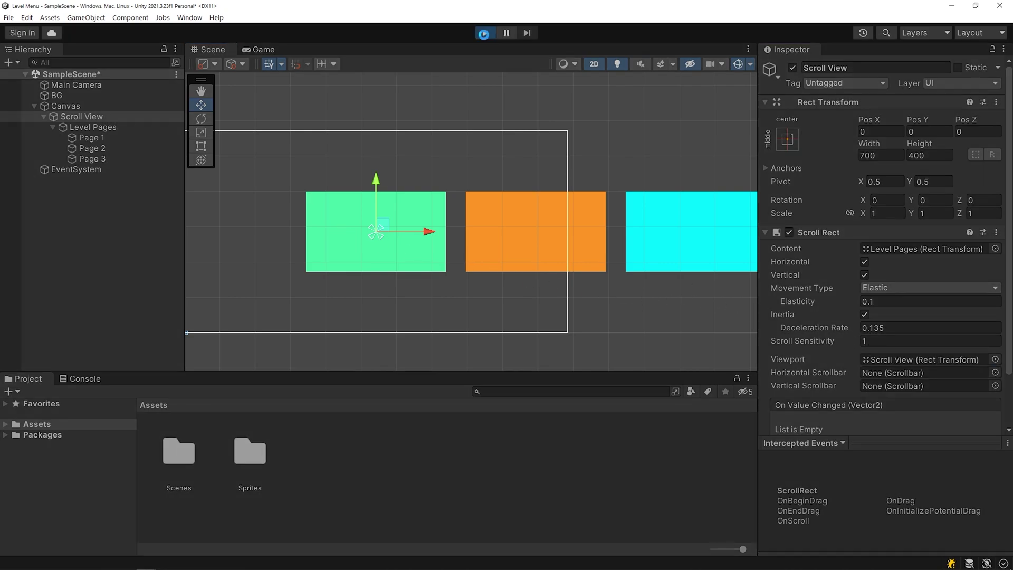
left_click_drag(479, 199, 470, 201)
left_click_drag(649, 220, 461, 211)
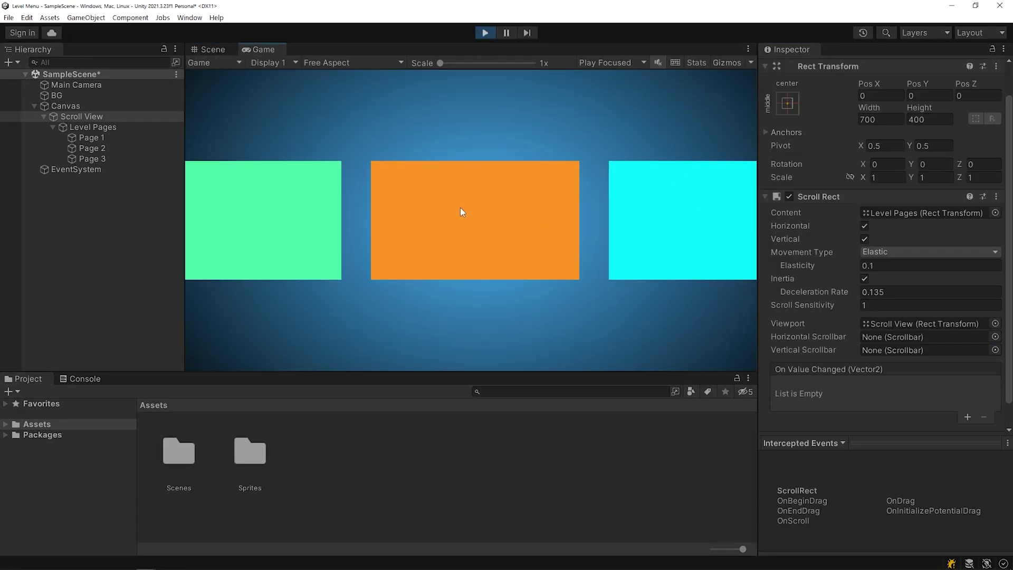
left_click_drag(624, 213, 464, 243)
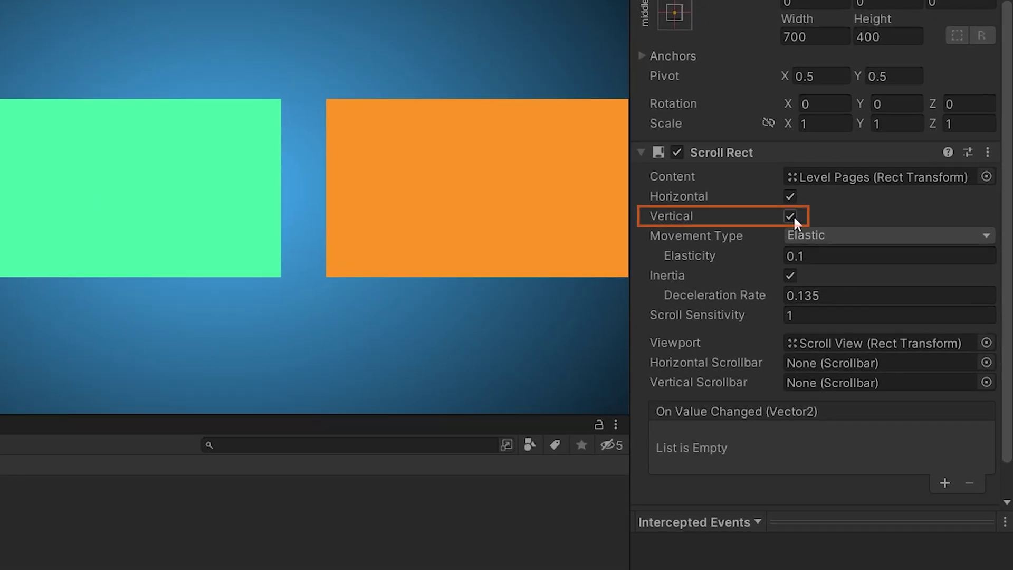
- Disable vertical scrolling on the Scroll Rect and test swiping the pages horizontally in both directions
left_click(790, 217)
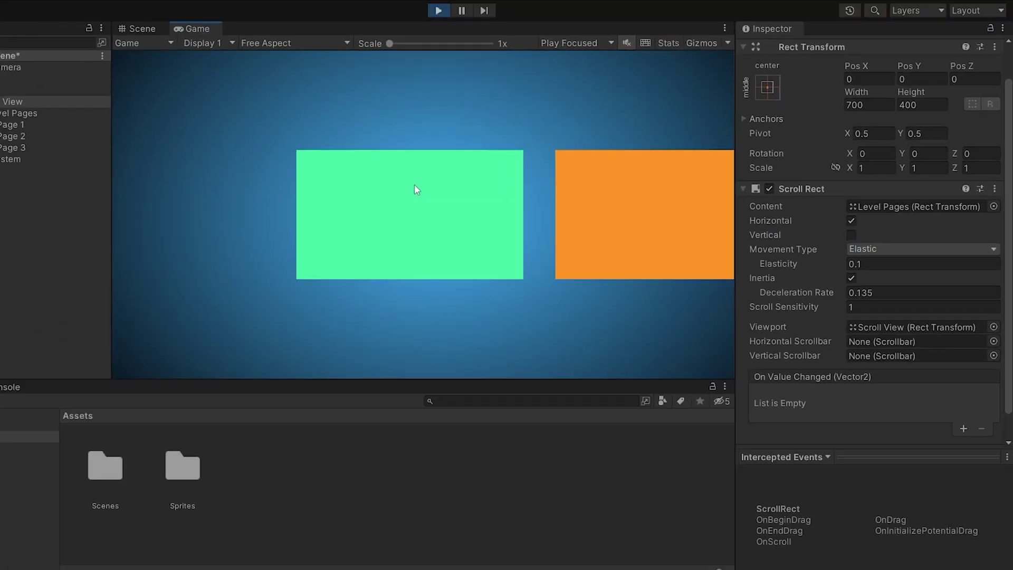
mouse_move(704, 203)
left_mouse_down()
mouse_move(560, 208)
mouse_move(525, 224)
mouse_move(701, 216)
left_mouse_up()
left_click_drag(485, 233, 264, 216)
left_click_drag(422, 216, 655, 232)
left_click_drag(306, 229, 454, 229)
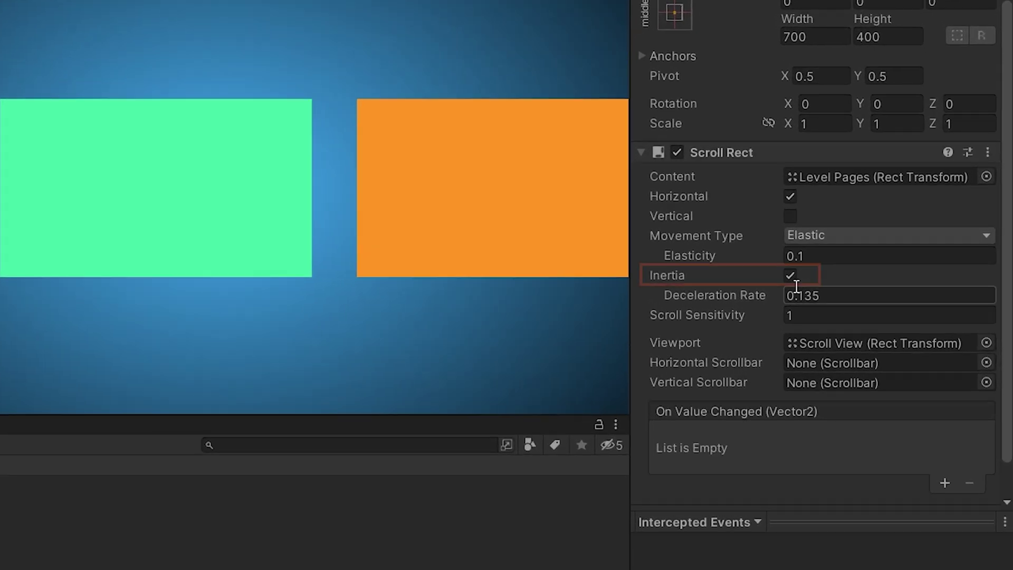
- Compare swiping with the Scroll Rect's Inertia off and on, and leave Inertia turned off
left_click(790, 276)
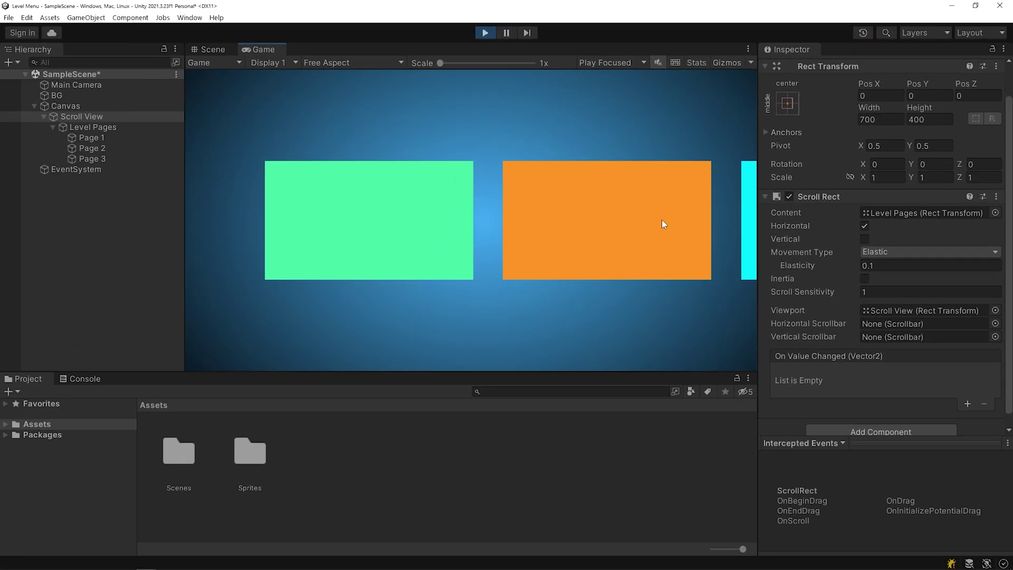
left_click_drag(661, 224, 612, 231)
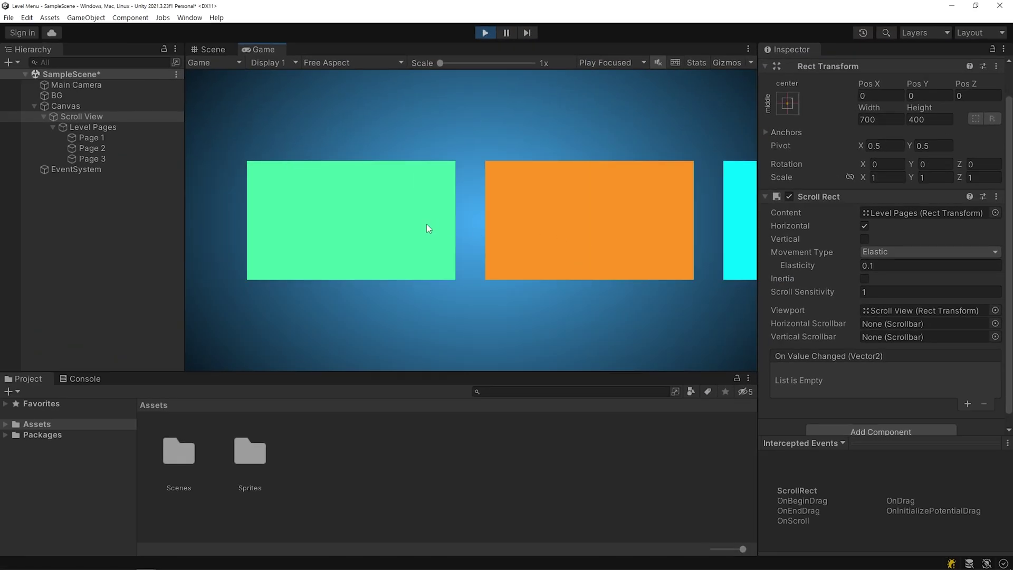
left_click_drag(427, 224, 497, 235)
left_click(861, 279)
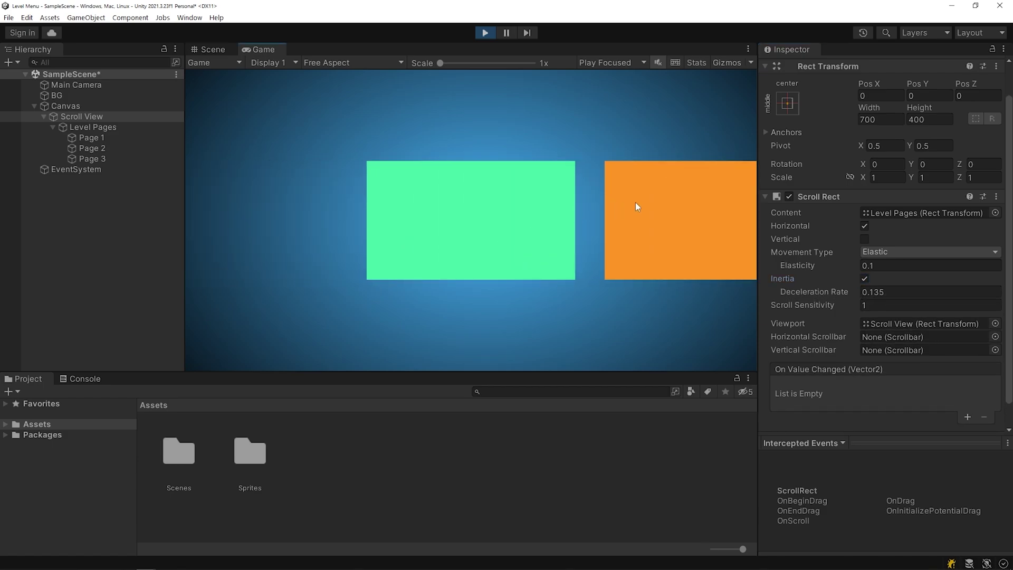
left_click_drag(637, 206, 432, 229)
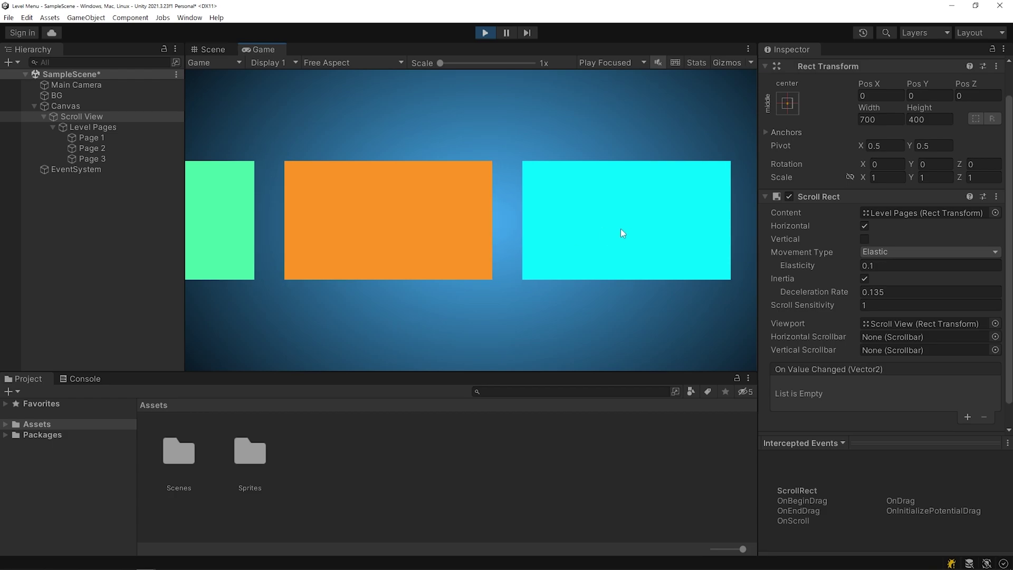
left_click(863, 280)
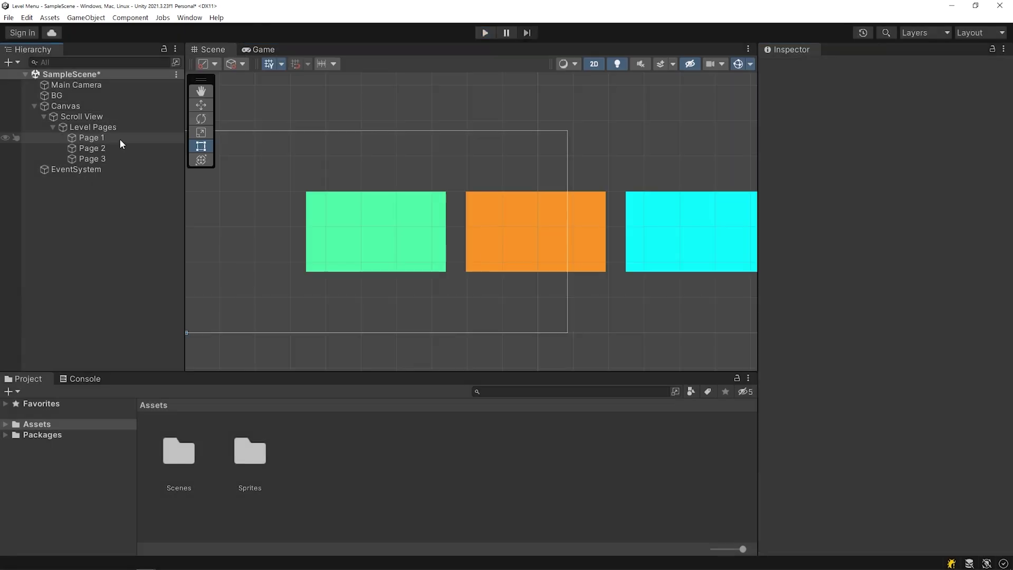
- Add a TextMeshPro button as a child of Page 1 and dismiss the TMP Importer without importing anything
double_click(119, 139)
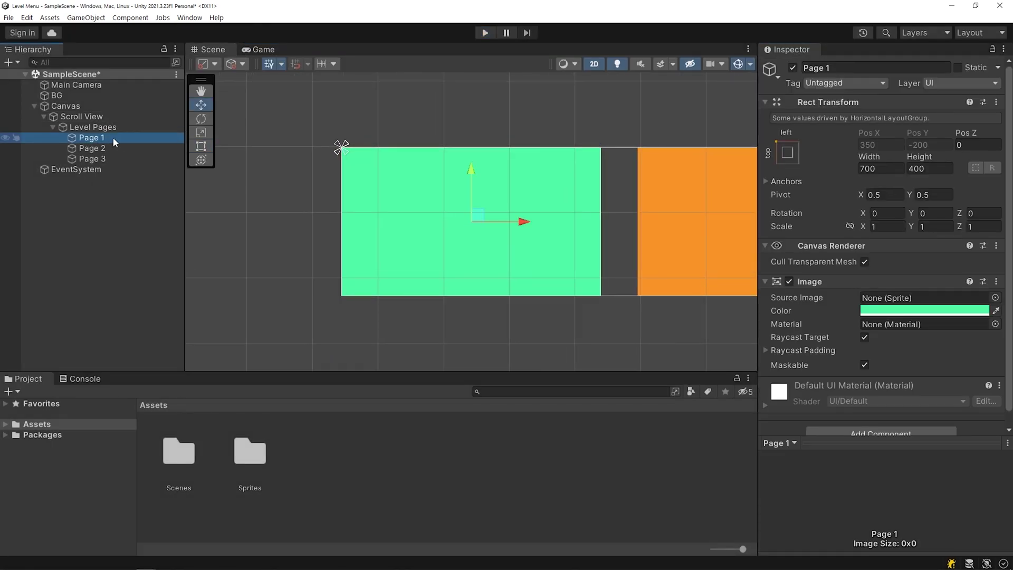
right_click(113, 140)
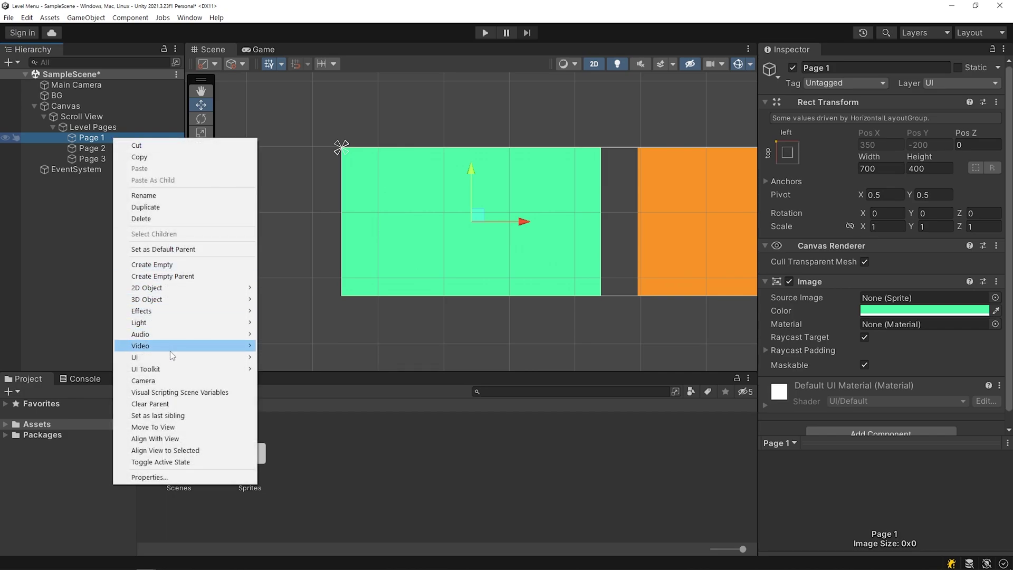
mouse_move(224, 359)
left_click(338, 455)
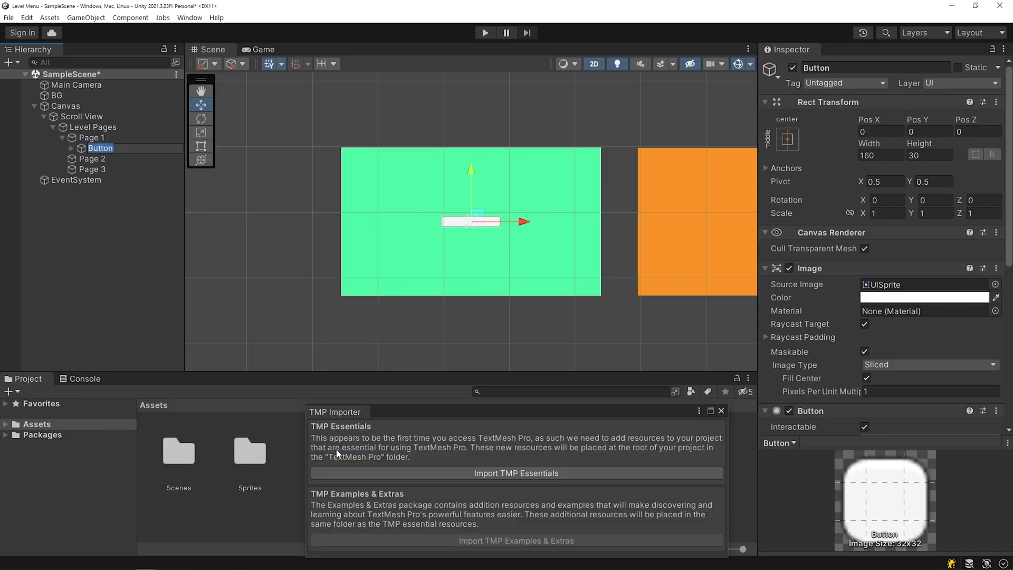
left_click(721, 411)
- Set the height of the button on Page 1 to 160
left_click(108, 149)
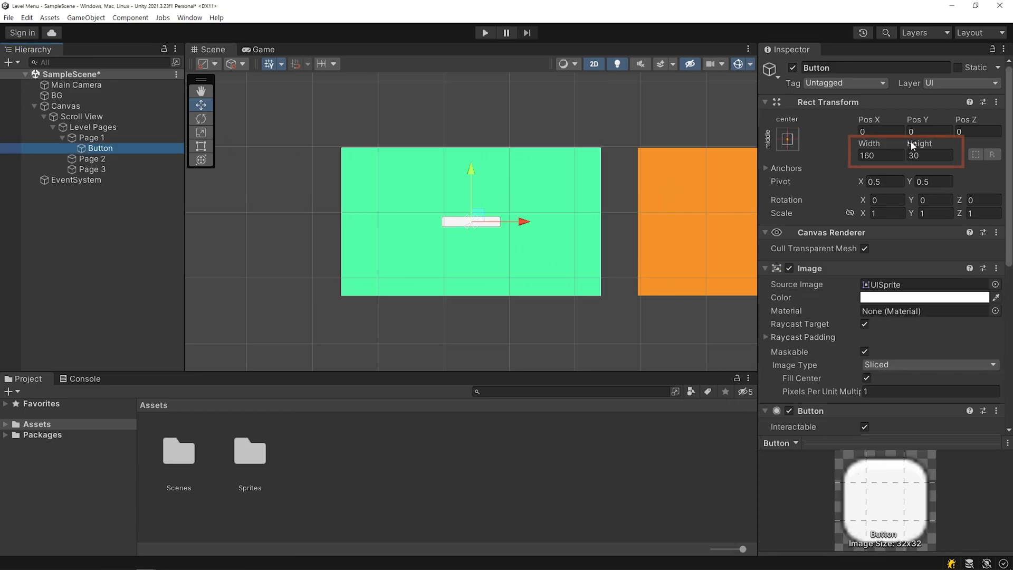
left_click(941, 155)
type("160")
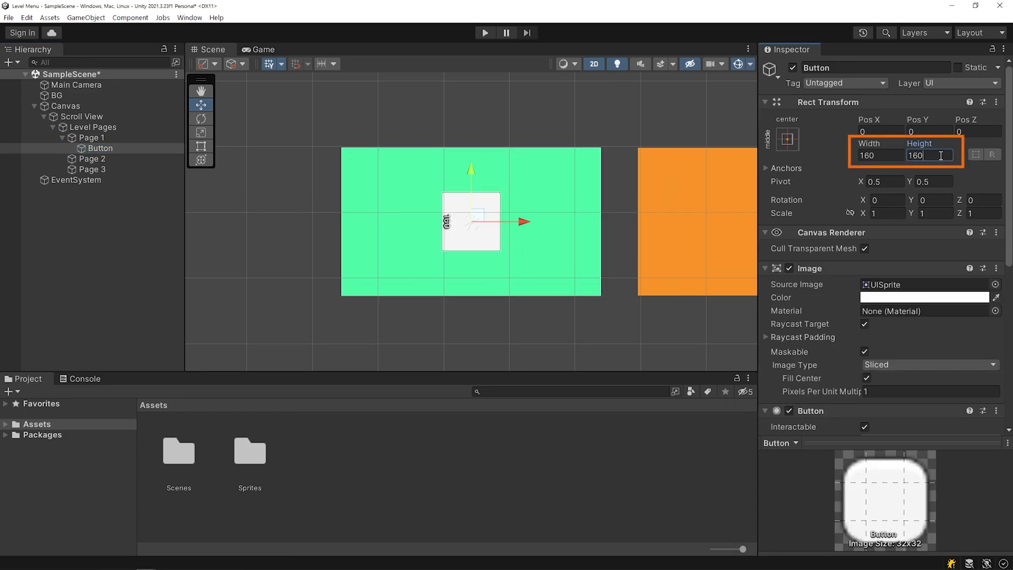
- Duplicate the button on Page 1 five times
left_click(131, 148)
key("ctrl+d")
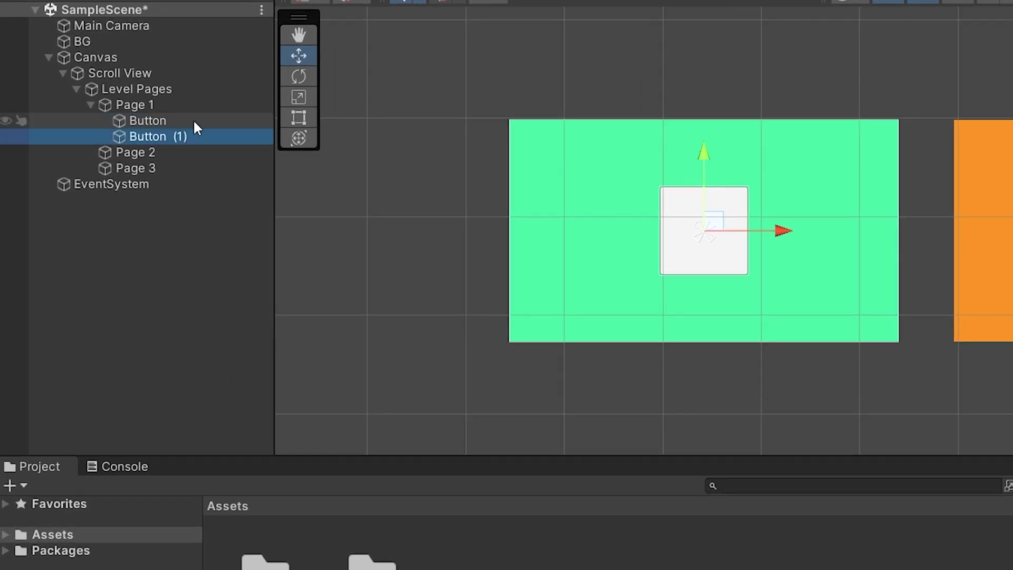
key("ctrl+d")
key("ctrl+d")
key("ctrl+d")
key("ctrl+d")
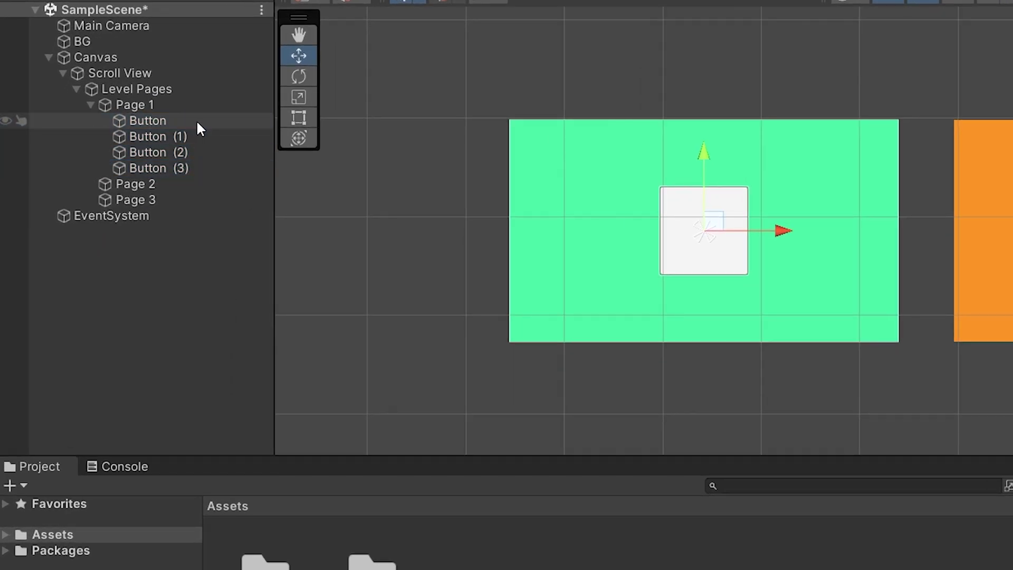
- Try to spread three of the duplicated buttons across Page 1 by hand
left_click(195, 136)
left_click_drag(719, 230, 815, 197)
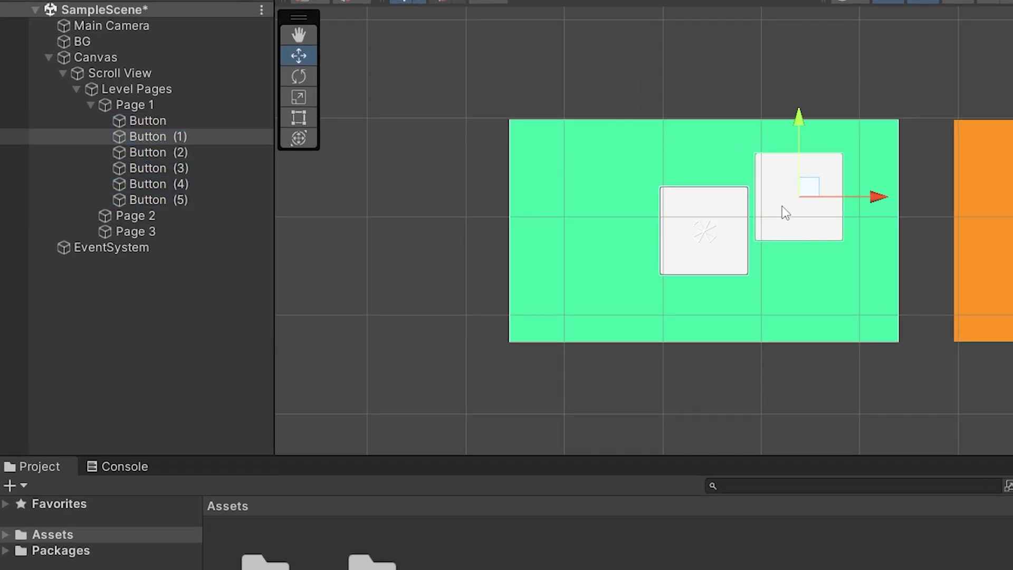
left_click(661, 247)
left_click_drag(661, 247, 551, 199)
left_click(721, 224)
left_click_drag(720, 225, 591, 279)
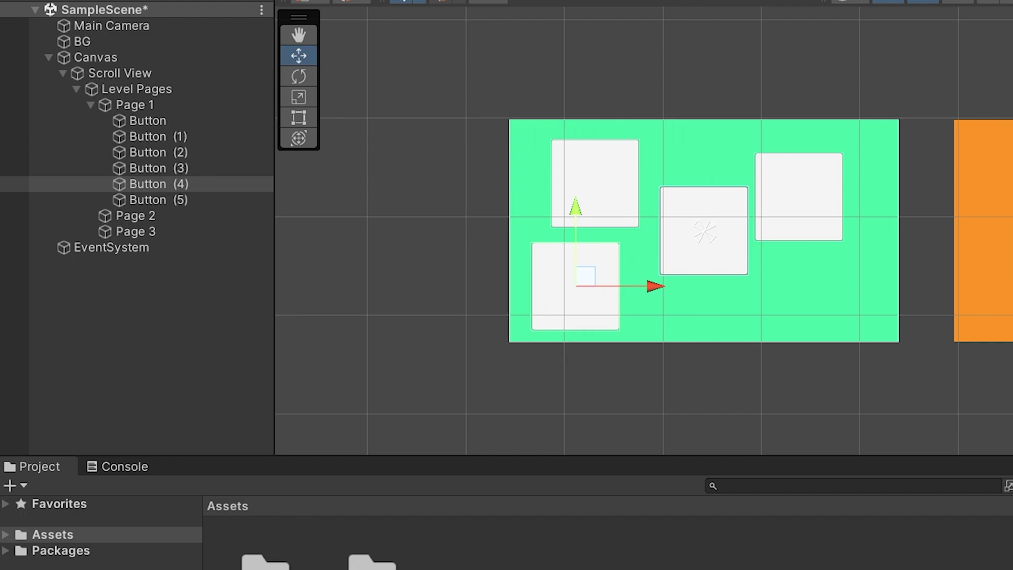
- Add a Grid Layout Group component to Page 1
left_click(178, 106)
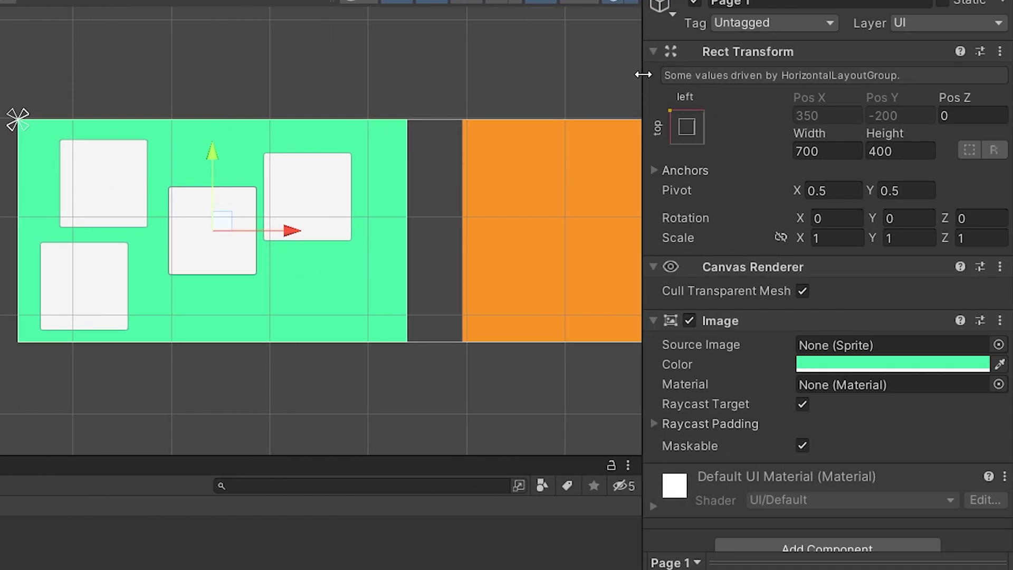
left_click(654, 51)
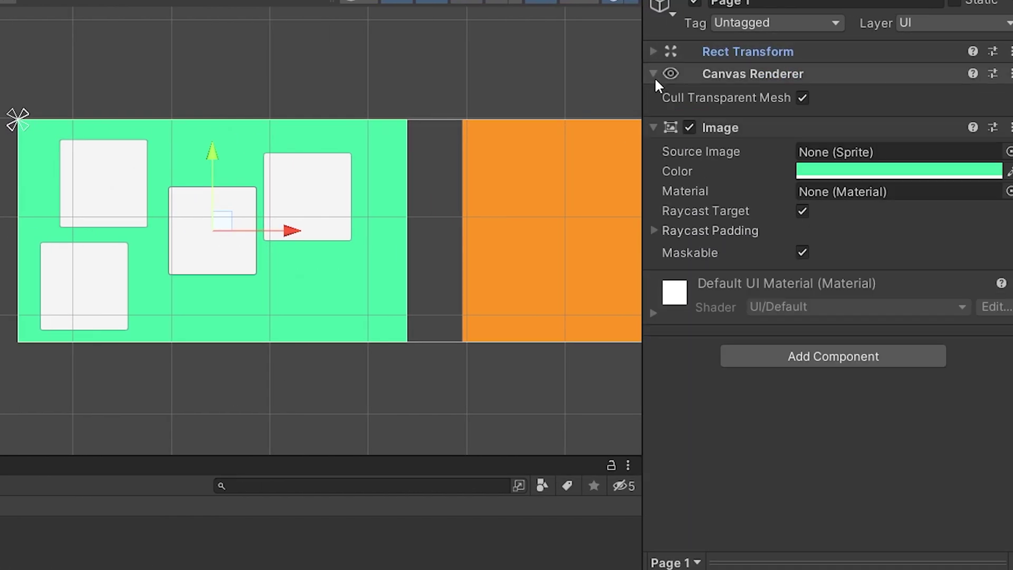
left_click(864, 359)
type("grid")
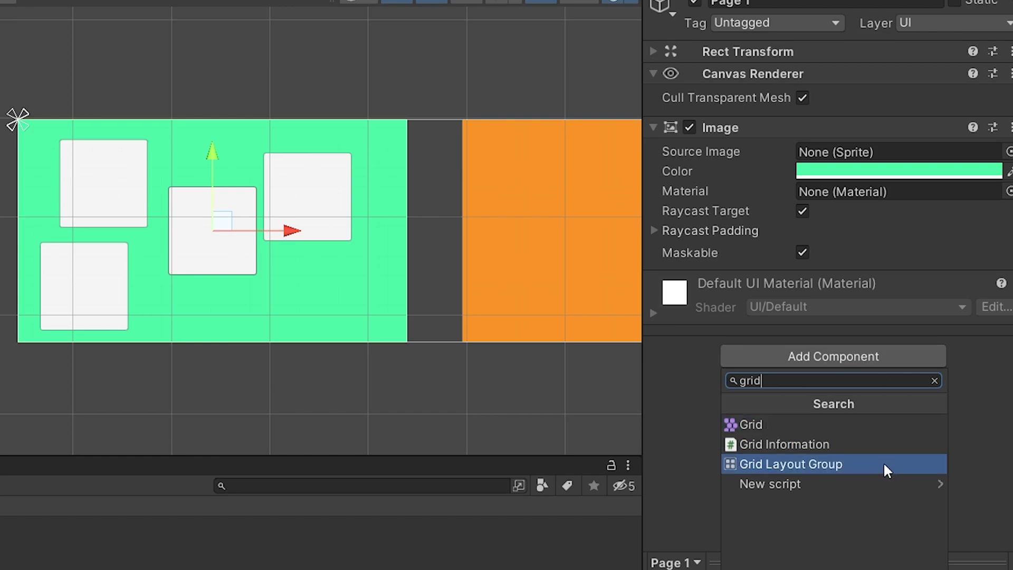
left_click(883, 464)
- Set Page 1's Grid Layout Group to Middle Center child alignment with a Fixed Row Count constraint
left_click(924, 405)
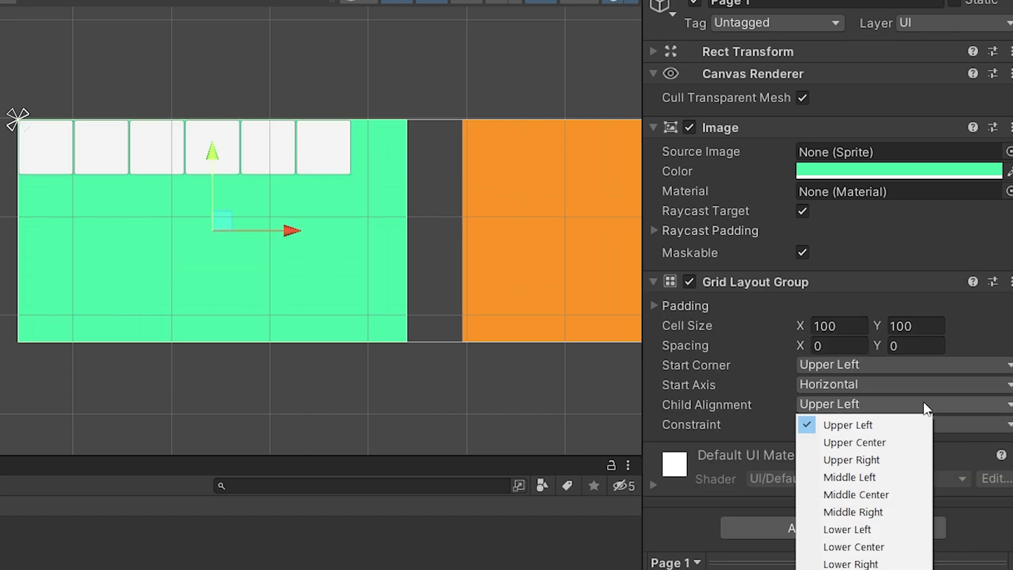
left_click(891, 496)
left_click(954, 433)
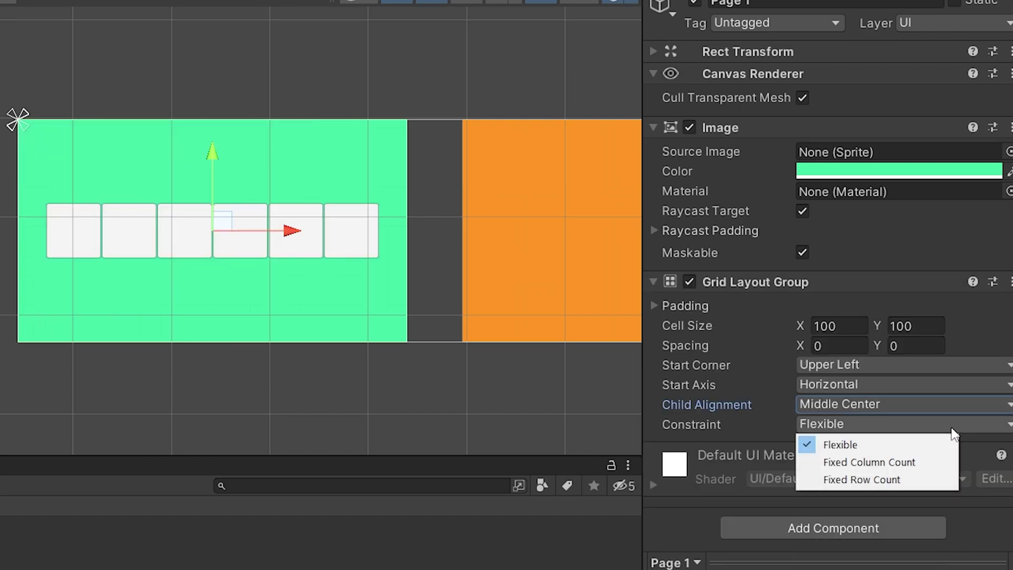
left_click(871, 479)
- Set the Page 1 grid's cell size to 160 by 160 and its spacing to X 70 and Y 40
key("BackSpace")
key("BackSpace")
key("BackSpace")
type("160")
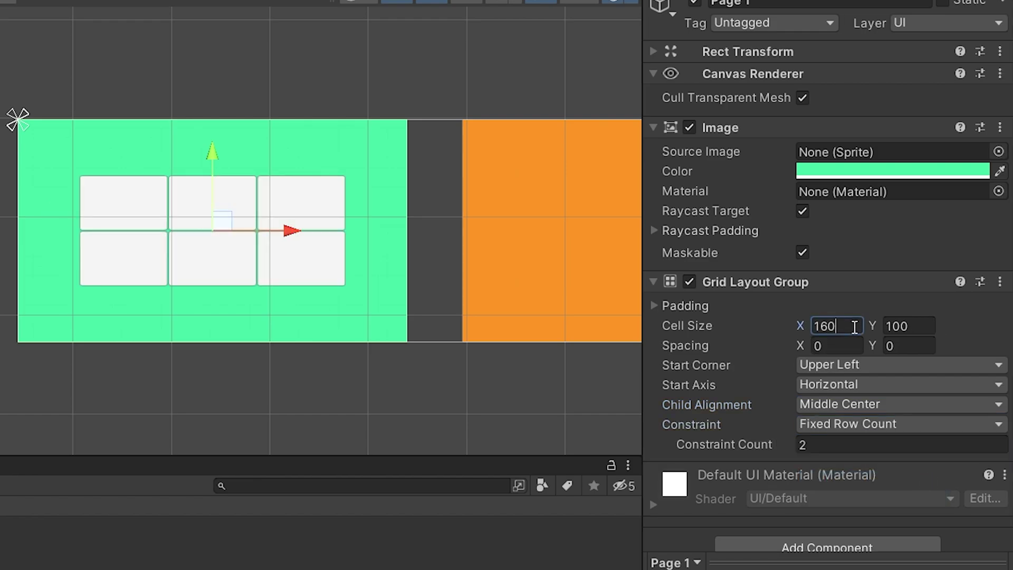
left_click(909, 326)
type("160")
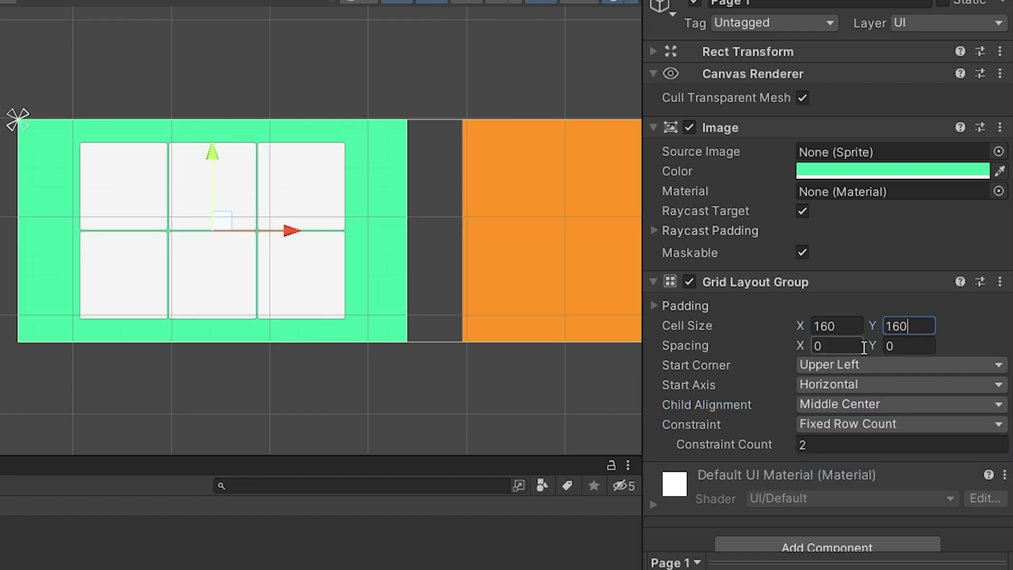
type("70")
left_click(896, 345)
type("40")
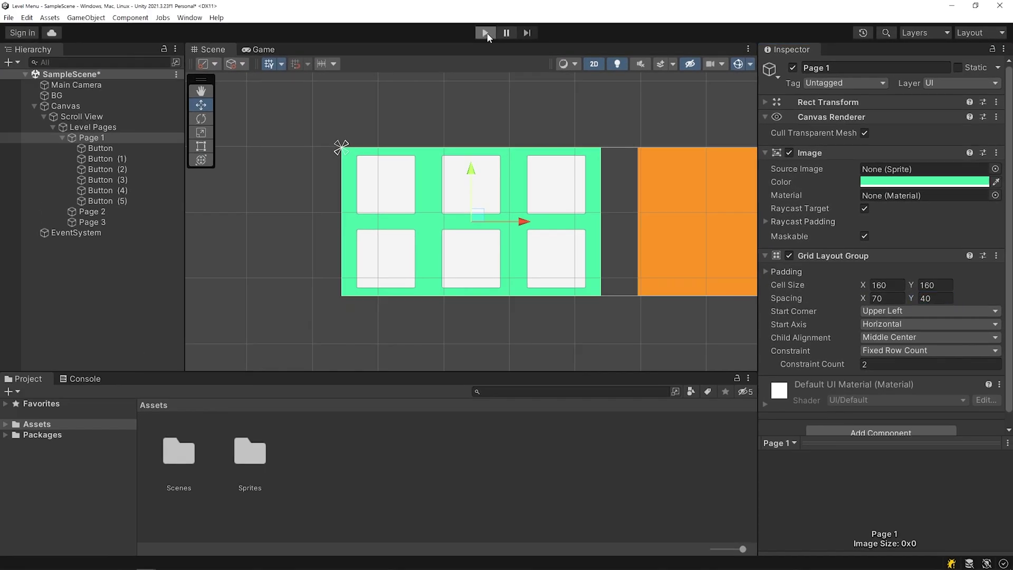
- Run the scene and swipe the pages back and forth to test the button grid
left_click(486, 32)
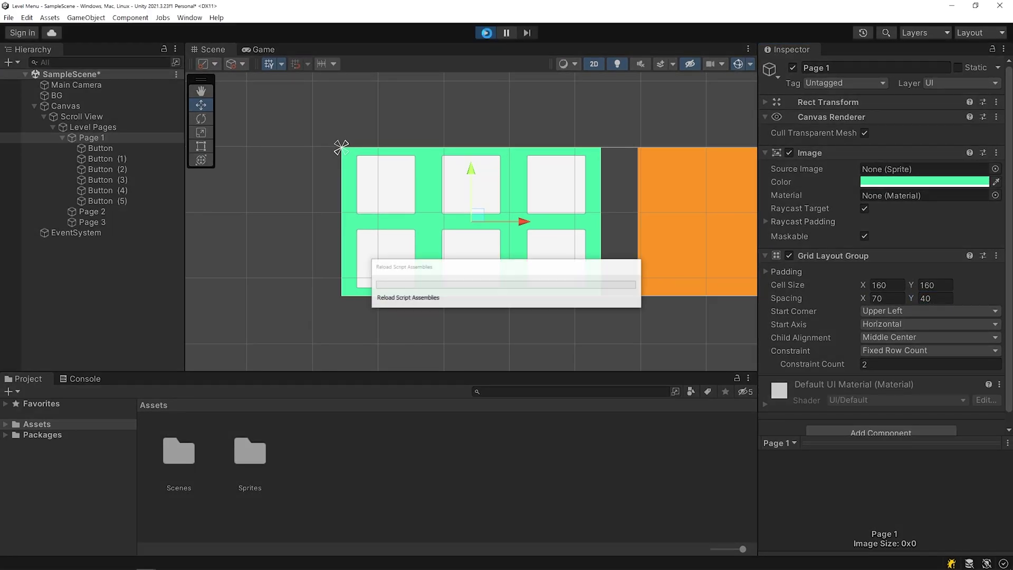
left_click(474, 254)
left_click_drag(632, 242, 538, 225)
left_click_drag(323, 213, 454, 216)
- Rename the six buttons on Page 1 in order as Level 1 through Level 6
left_click(136, 154)
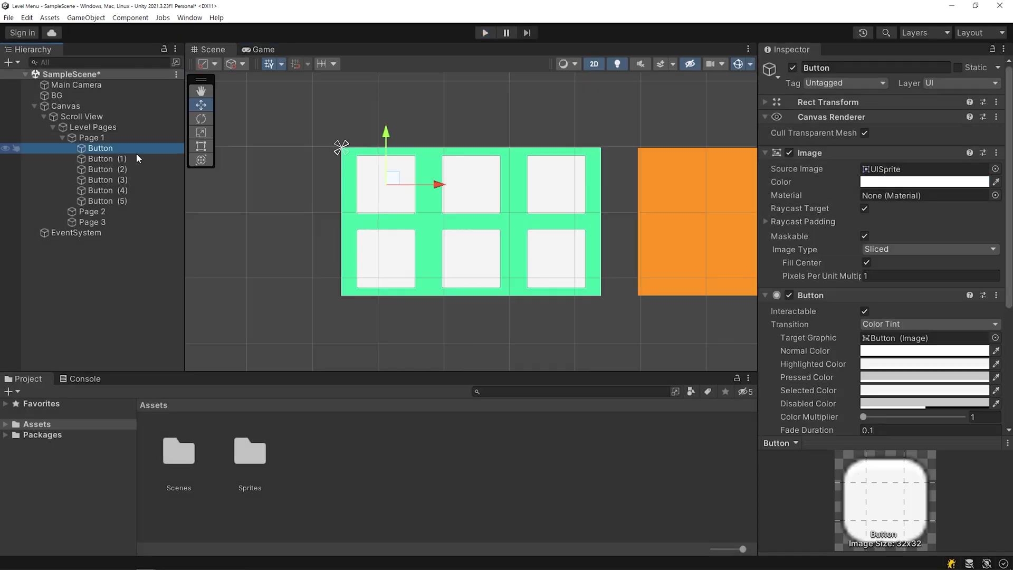
left_click(136, 153)
type("Level 1")
left_click(135, 161)
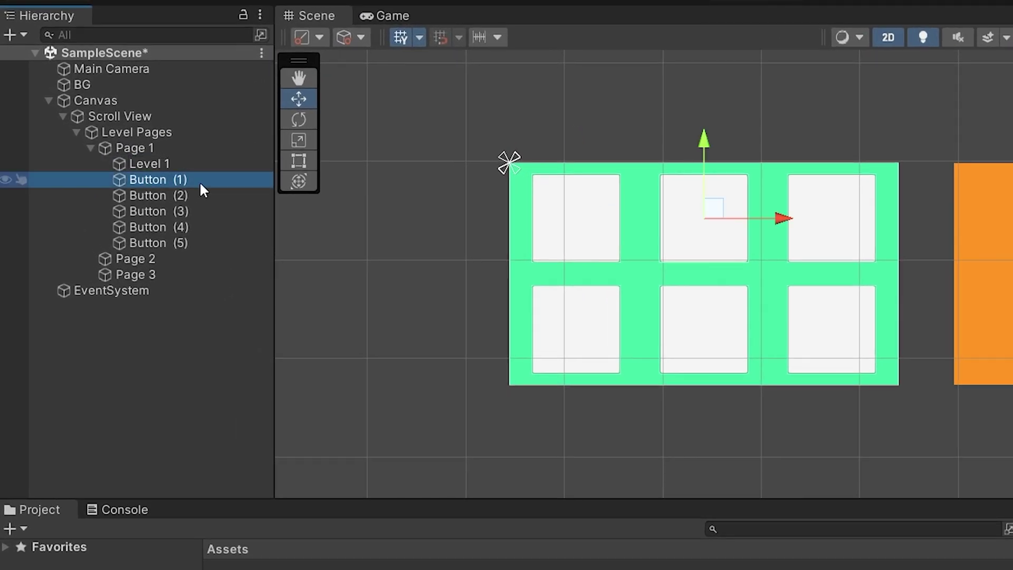
left_click(200, 184)
type("Level 2")
left_click(183, 194)
type("Level 3")
left_click(199, 213)
type("Level 4")
left_click(199, 228)
type("Level 5")
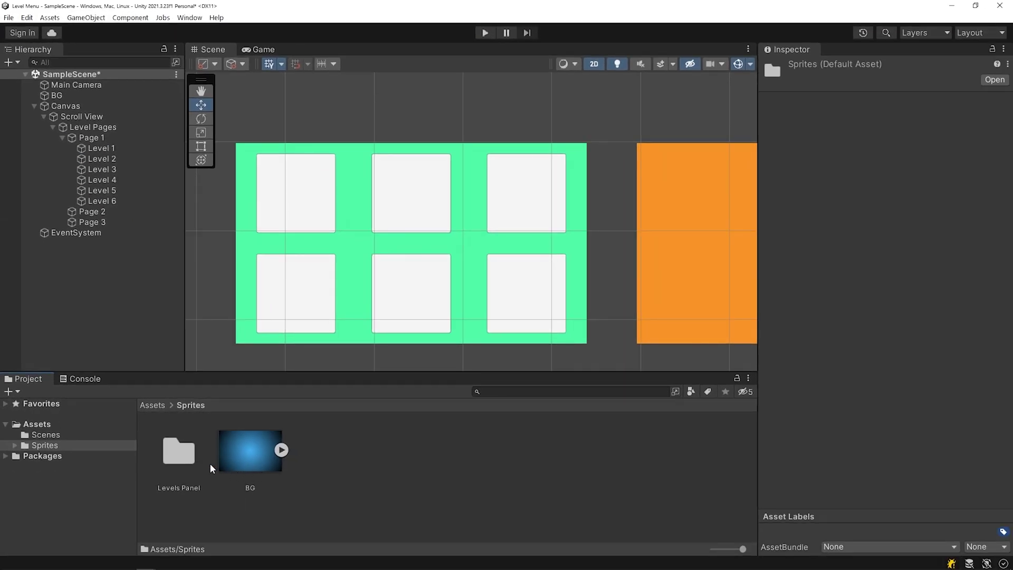
- Assign sprites Level Button 01 to 03 from Sprites/Levels Panel/Level Buttons as source images of Level 1 to Level 3
double_click(178, 451)
double_click(178, 452)
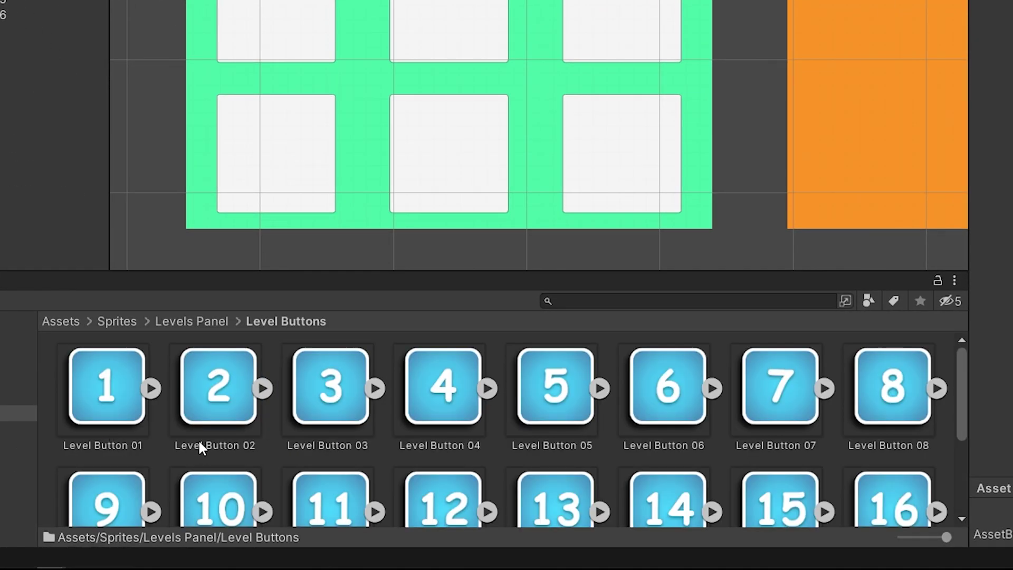
scroll(885, 448, "down", 3)
scroll(884, 448, "up", 3)
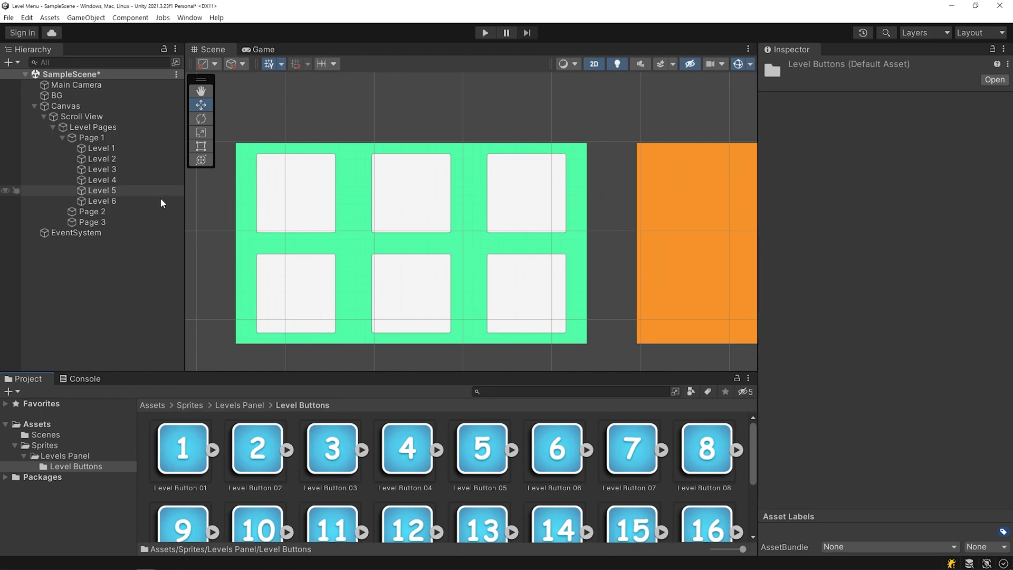
left_click(121, 148)
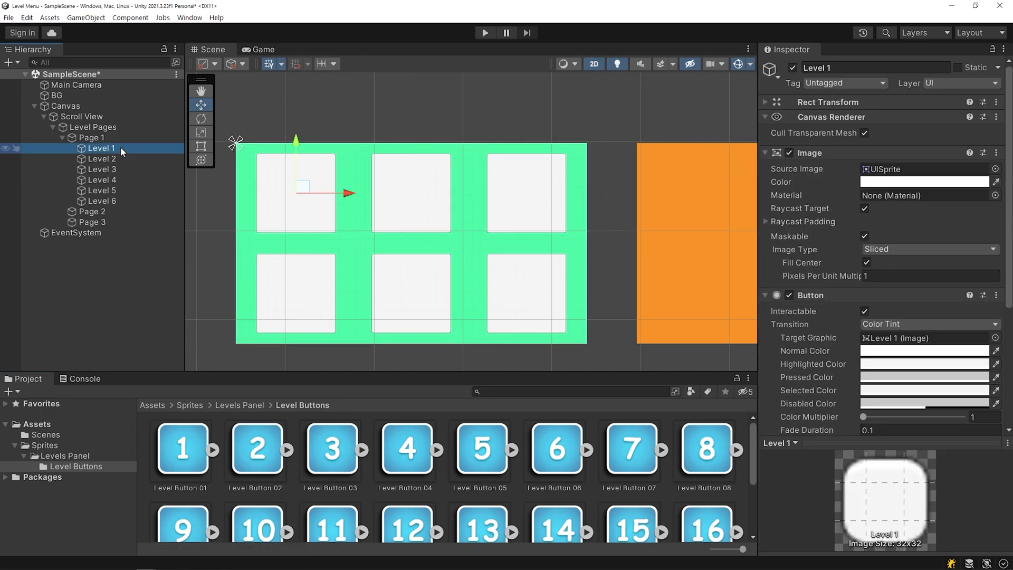
left_click_drag(186, 442, 929, 169)
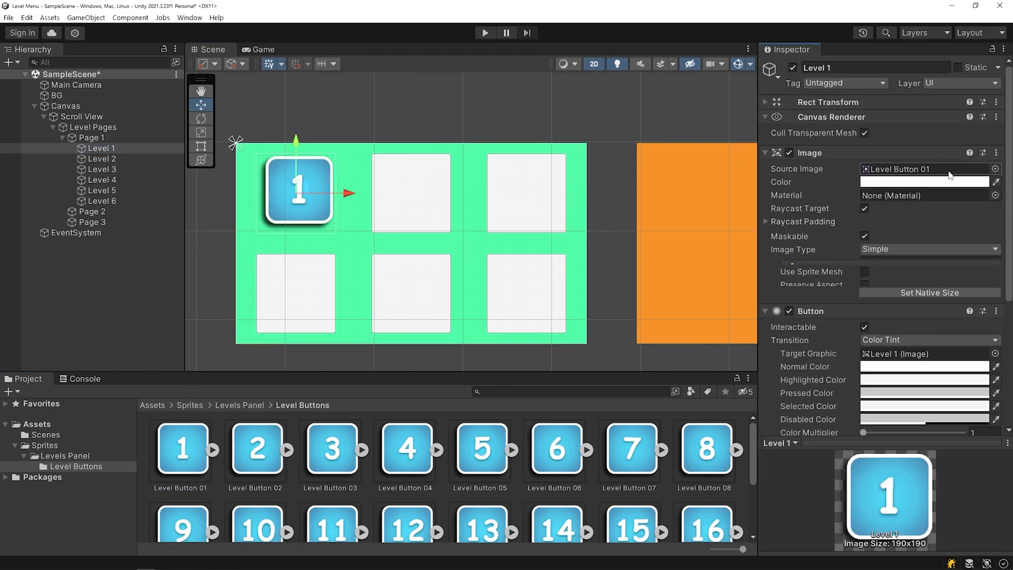
left_click(120, 159)
left_click_drag(273, 449, 924, 170)
left_click(105, 169)
left_click_drag(345, 449, 929, 169)
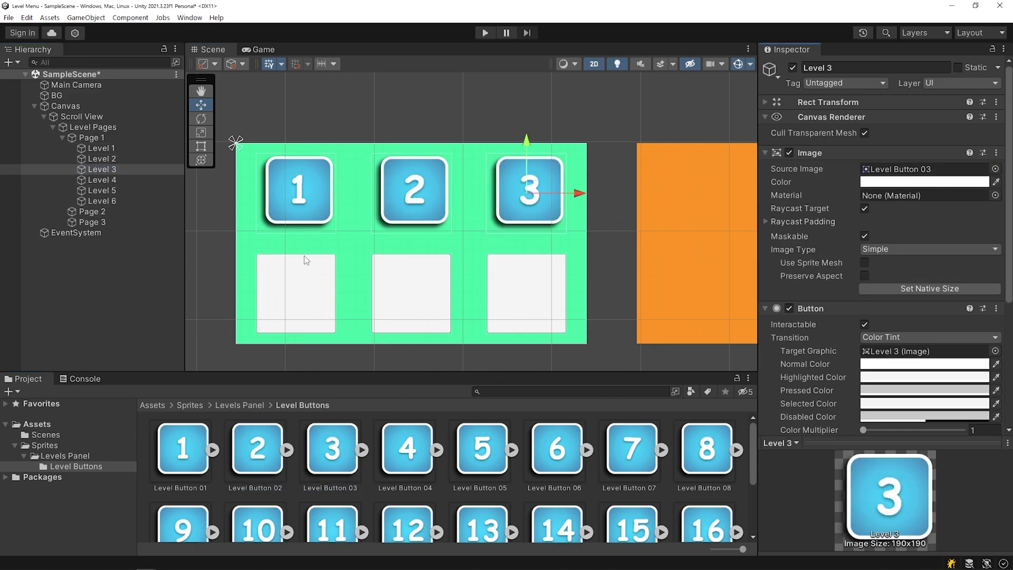
- Set the source images of Level 4, Level 5 and Level 6 to Level Button 04, 05 and 06
left_click(103, 180)
left_click_drag(419, 451, 929, 169)
left_click(103, 191)
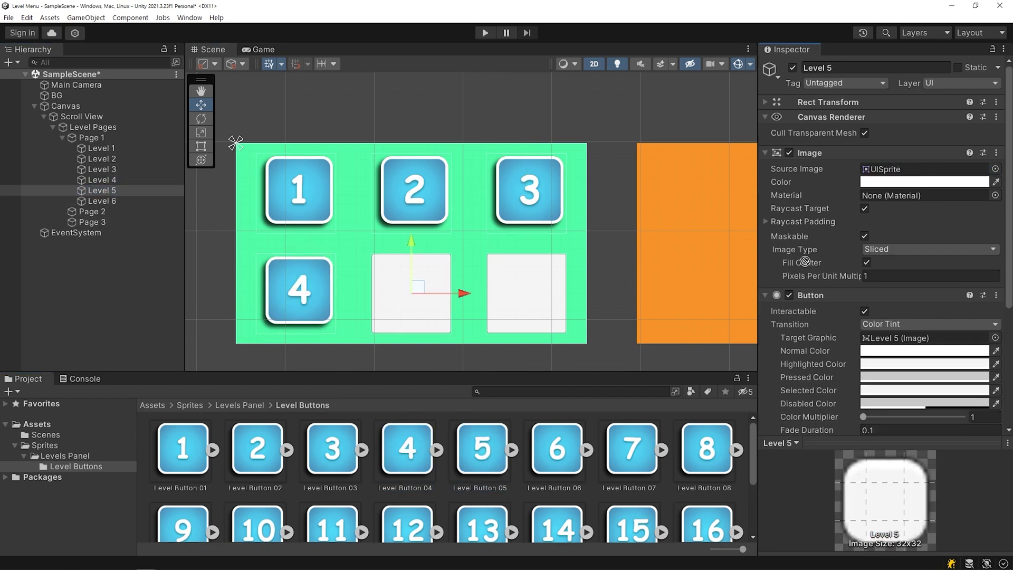
left_click_drag(482, 450, 923, 170)
left_click(103, 201)
left_click_drag(557, 449, 897, 175)
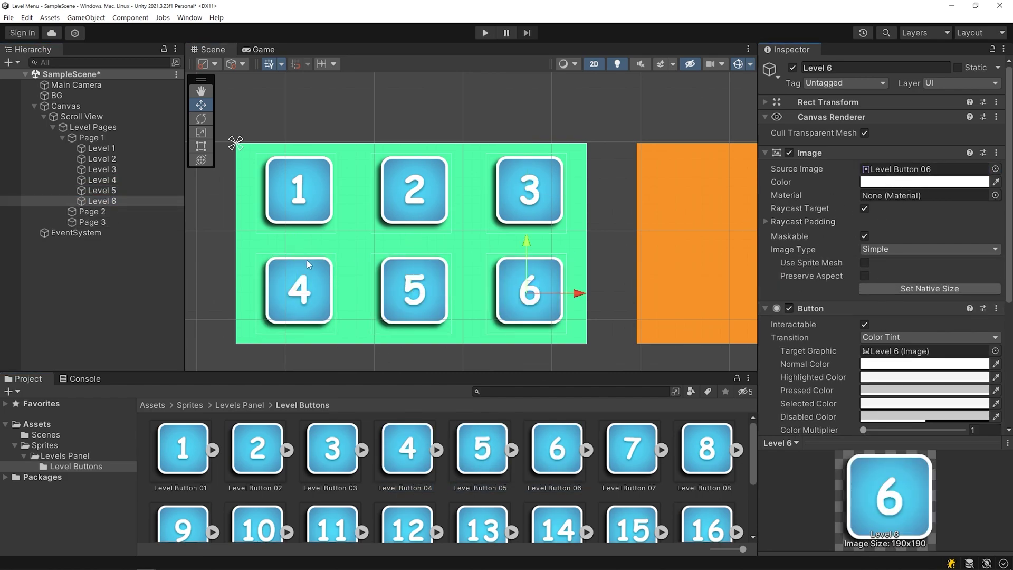
- Test swiping from the numbered Page 1 to the other pages in play mode, and stop the scene
scroll(359, 191, "down", 3)
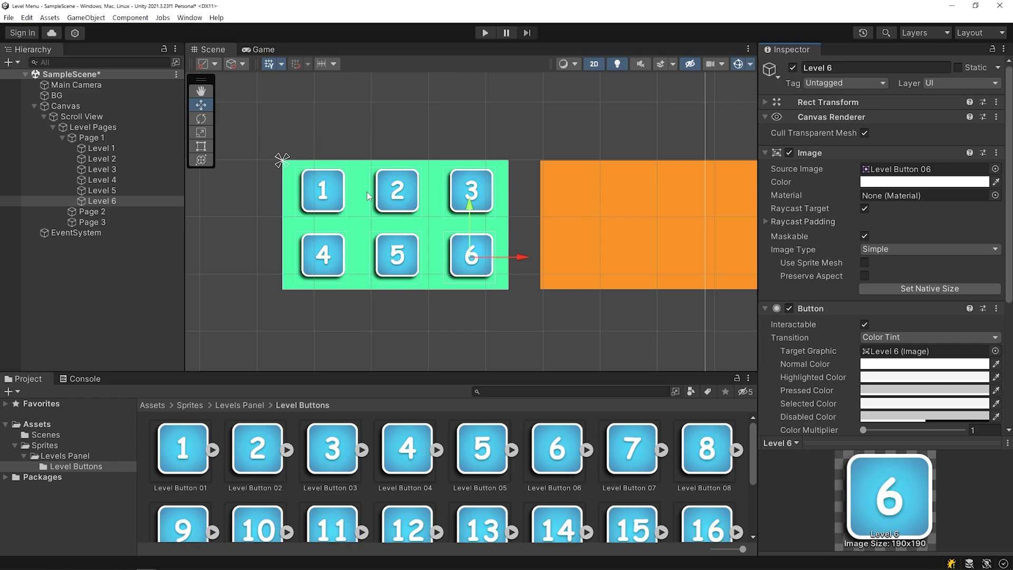
left_click(485, 33)
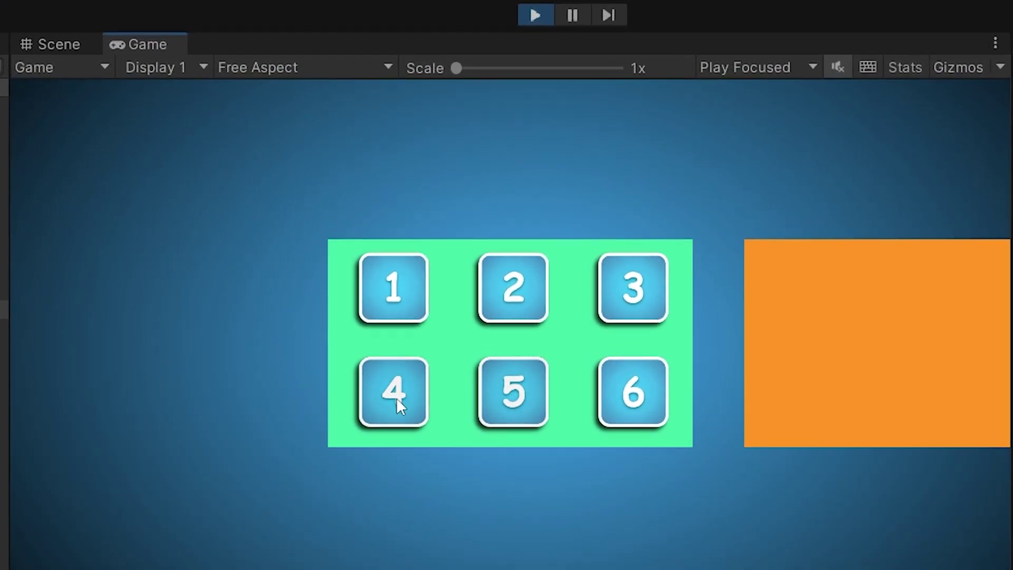
left_click_drag(668, 353, 364, 359)
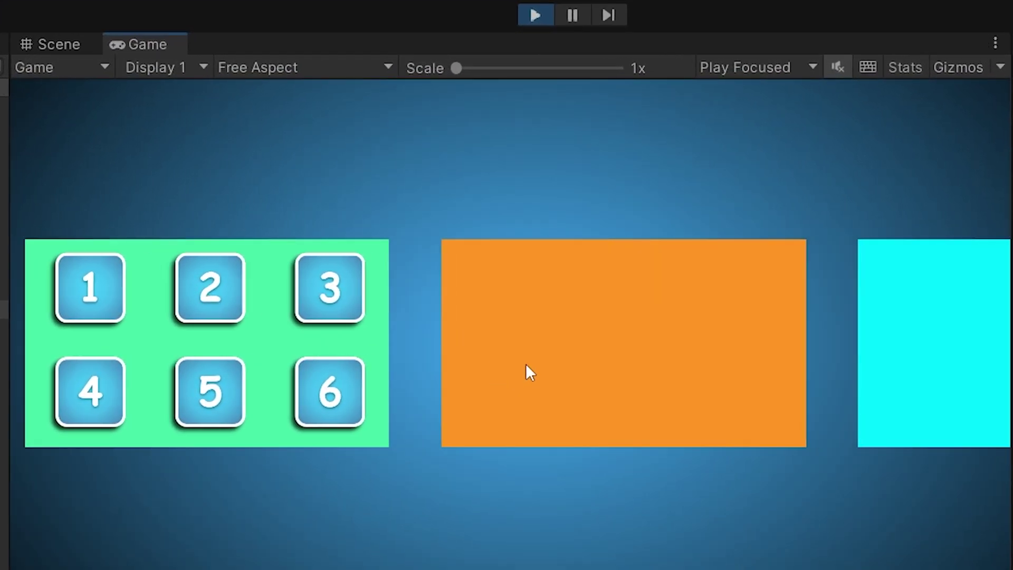
left_click_drag(526, 363, 378, 363)
left_click(541, 15)
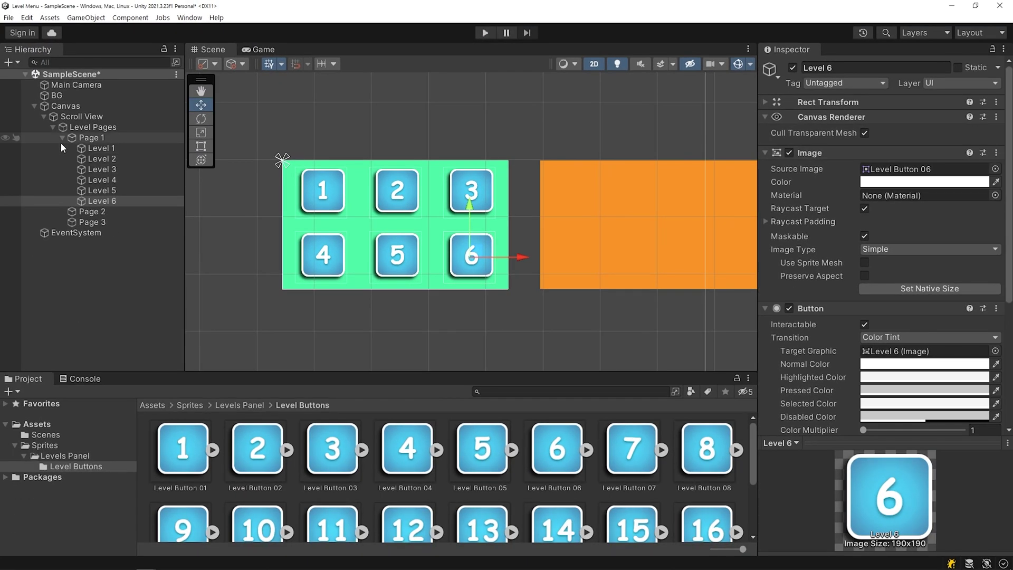
- Delete the empty Page 2 and Page 3 from Level Pages
left_click(68, 139)
left_click(147, 158)
left_click(146, 171, "shift")
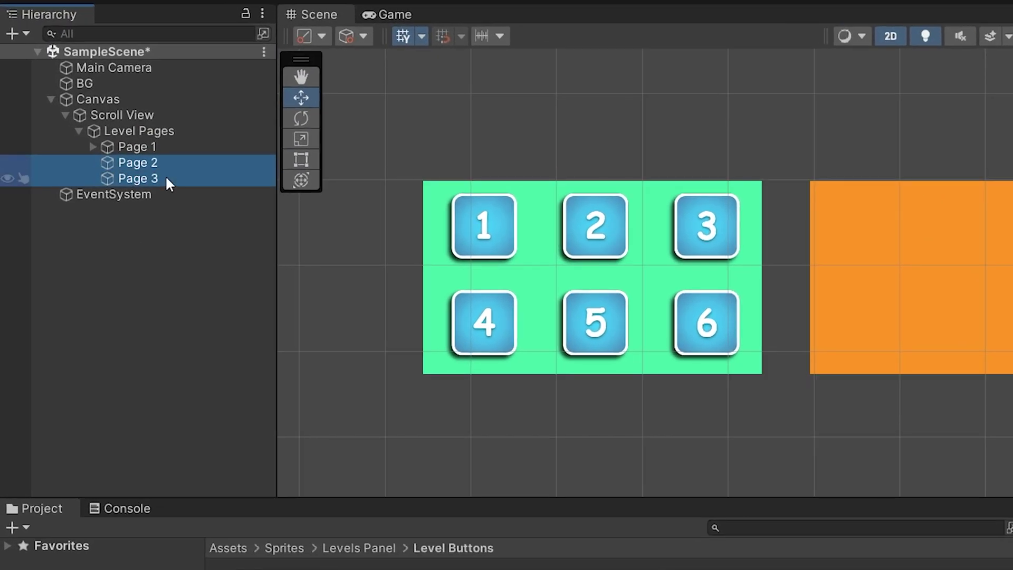
key("Delete")
- Duplicate Page 1 with its level buttons twice
left_click(160, 145)
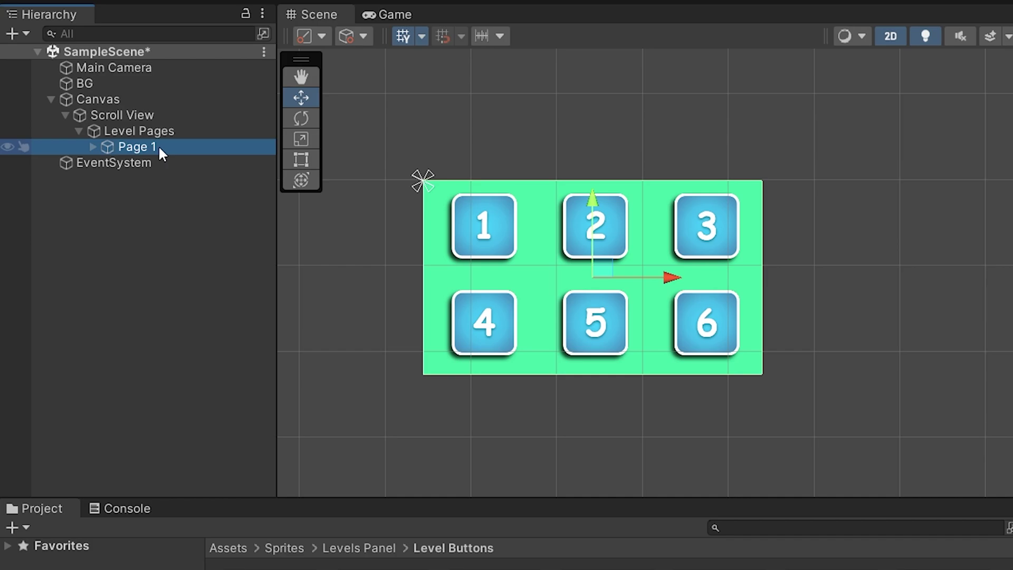
key("ctrl+d")
key("ctrl+d")
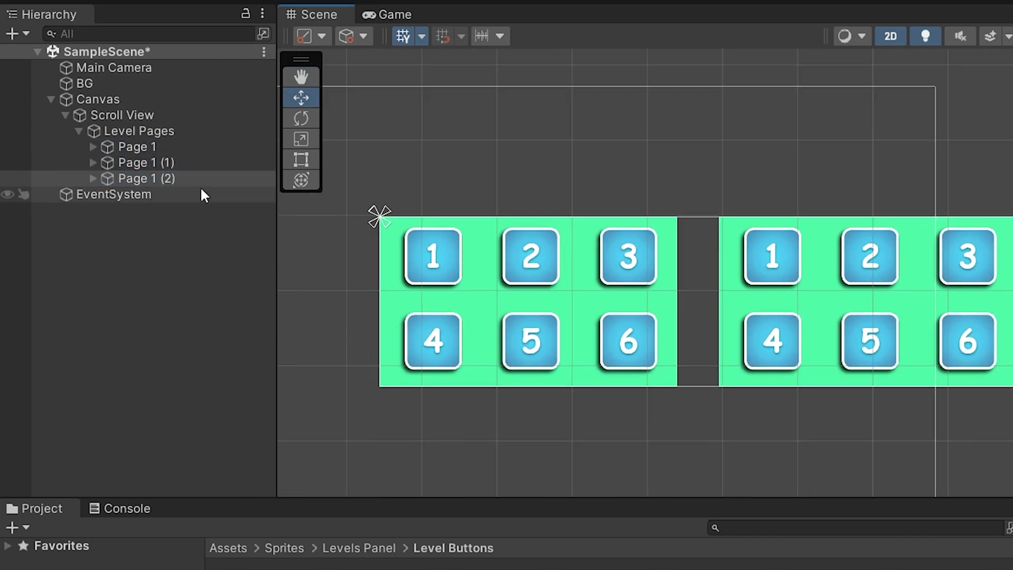
- Rename the two copies of Page 1 as Page 2 and Page 3
double_click(196, 161)
key("BackSpace")
key("BackSpace")
key("BackSpace")
key("BackSpace")
key("BackSpace")
type("2")
double_click(191, 179)
type("Page 3")
key("Return")
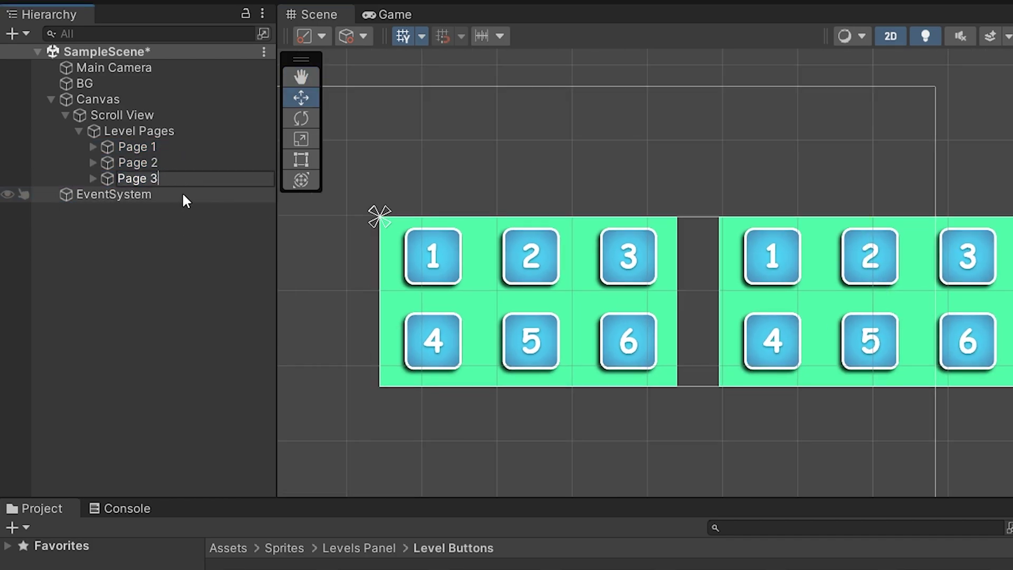
- Rename the six buttons under Page 2 in order as Level 7 through Level 12
left_click(93, 163)
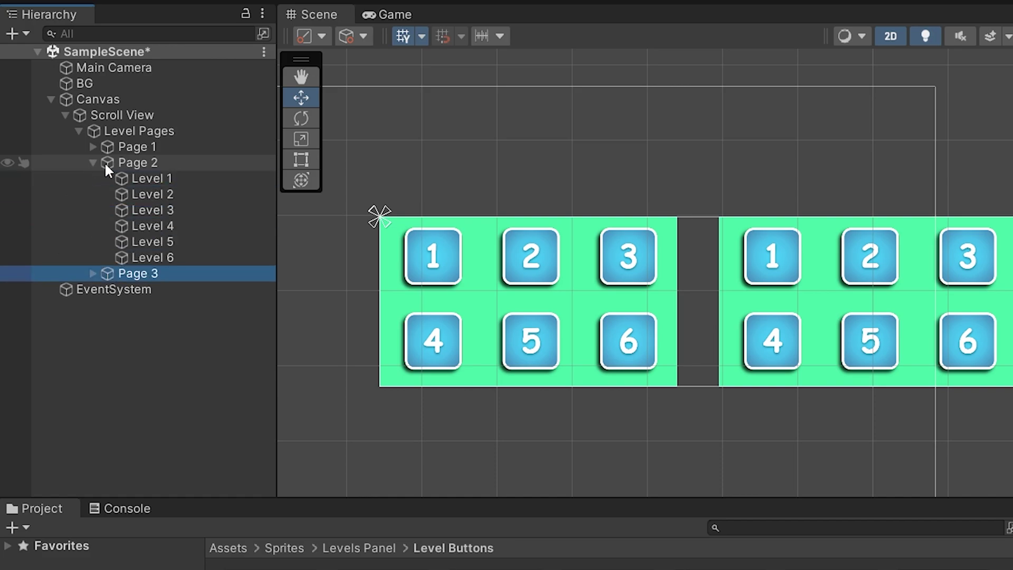
left_click(105, 162)
scroll(790, 453, "down", 1)
middle_click_drag(790, 452, 634, 445)
double_click(192, 178)
type("Level 7")
left_click(183, 192)
type("Level 8")
left_click(193, 208)
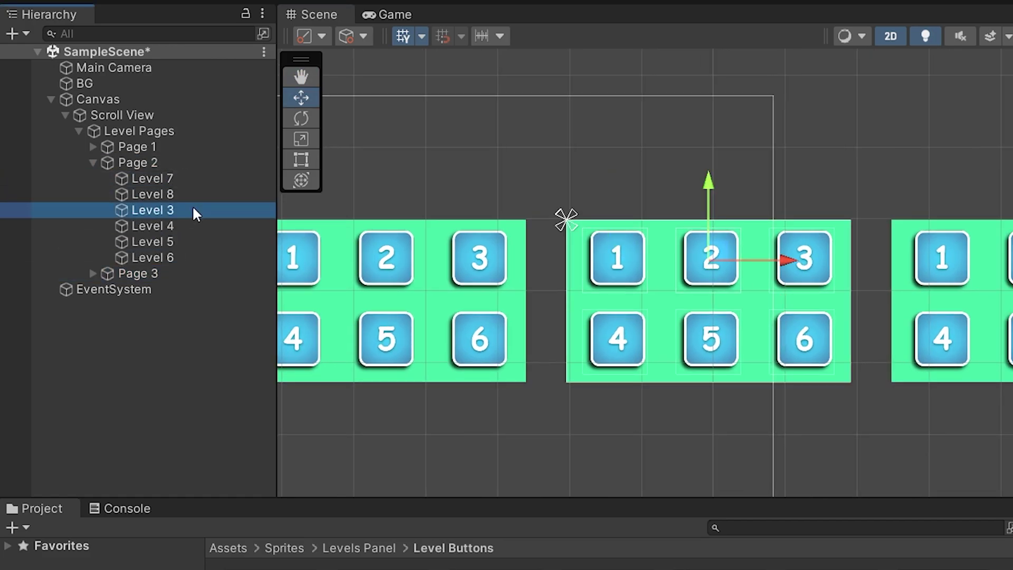
type("Level 9")
left_click(197, 223)
type("Level 10")
left_click(207, 238)
type("Level 11")
left_click(207, 256)
key("F2")
type("Level 12")
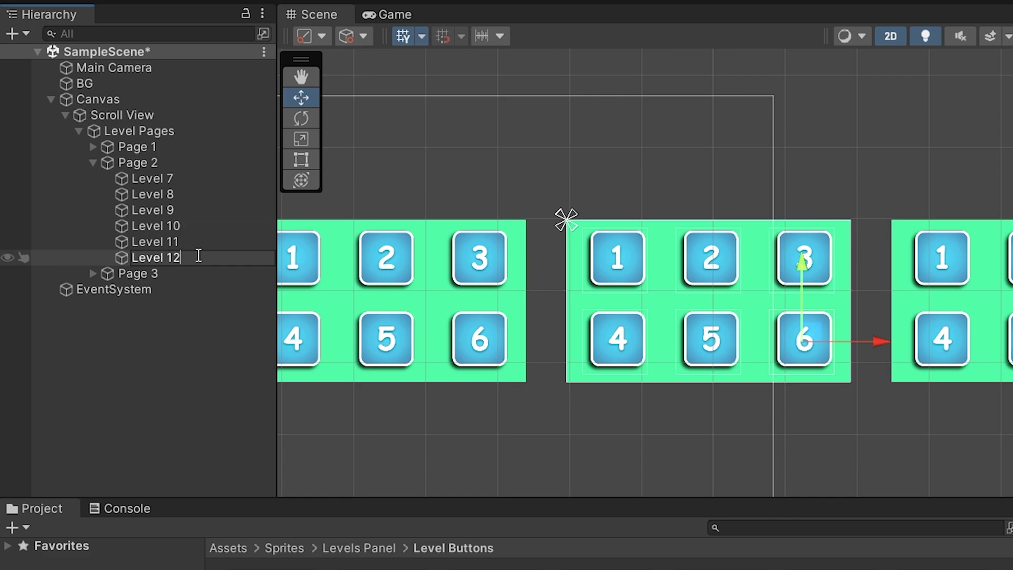
key("Return")
- Set the source images of Level 7, Level 8 and Level 9 to Level Button 07, 08 and 09
left_click(158, 177)
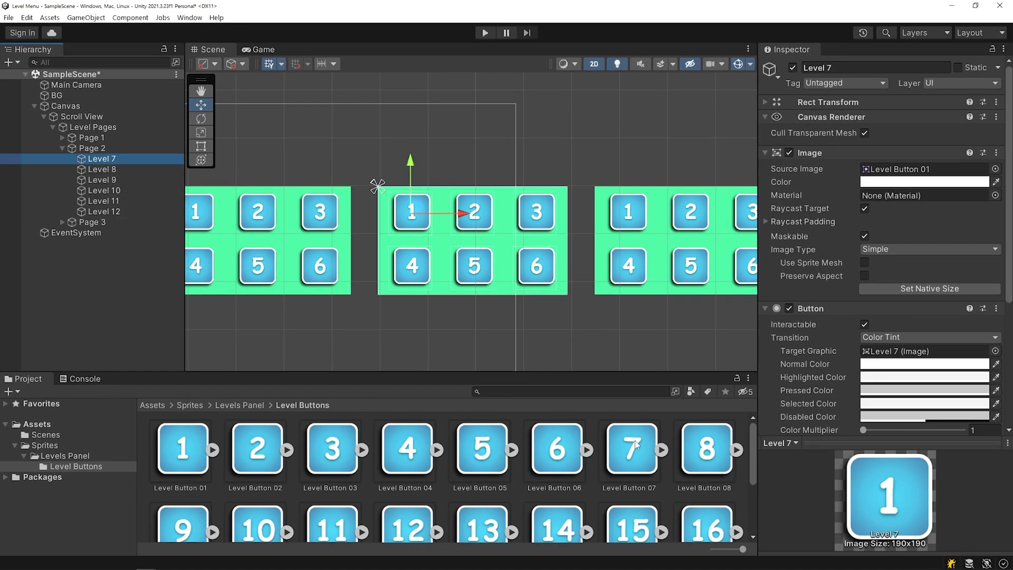
left_click_drag(861, 203, 890, 171)
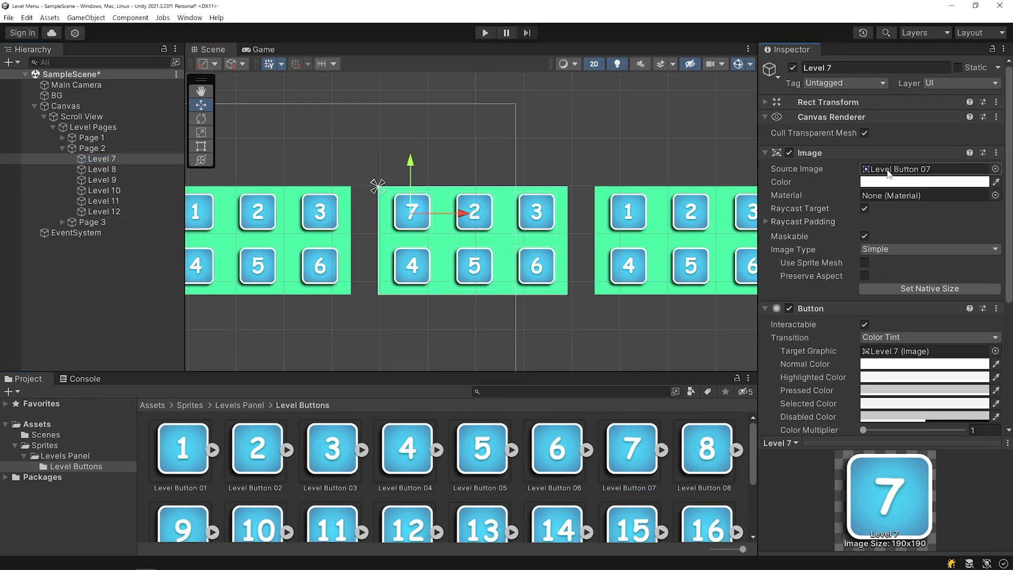
left_click(120, 169)
left_click_drag(706, 448, 897, 168)
left_click(121, 181)
scroll(369, 475, "down", 1)
left_click_drag(184, 489, 897, 169)
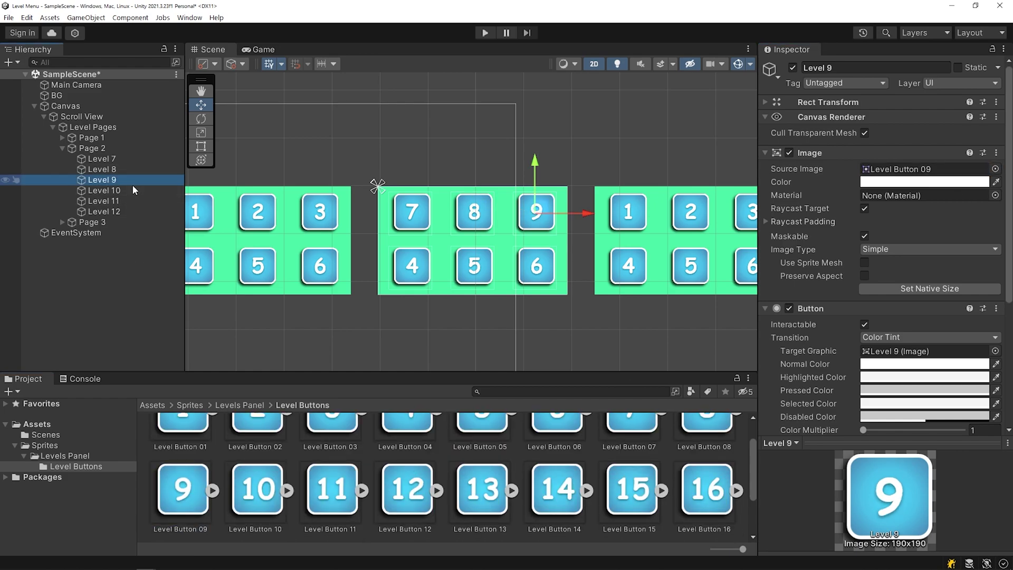
- Set the source images of Level 10, Level 11 and Level 12 to Level Button 10, 11 and 12
left_click(103, 190)
left_click_drag(258, 489, 897, 169)
left_click(102, 201)
left_click_drag(332, 489, 893, 174)
left_click(103, 211)
left_click_drag(407, 489, 897, 169)
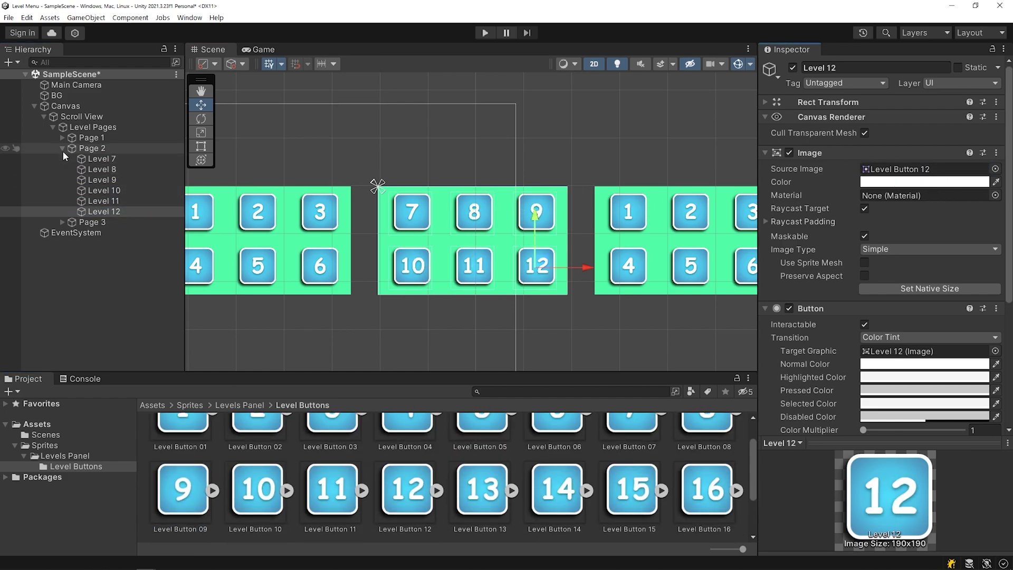
- Rename the six buttons under Page 3 in order as Level 13 through Level 18
left_click(62, 148)
left_click(62, 159)
left_click(99, 160)
double_click(99, 160)
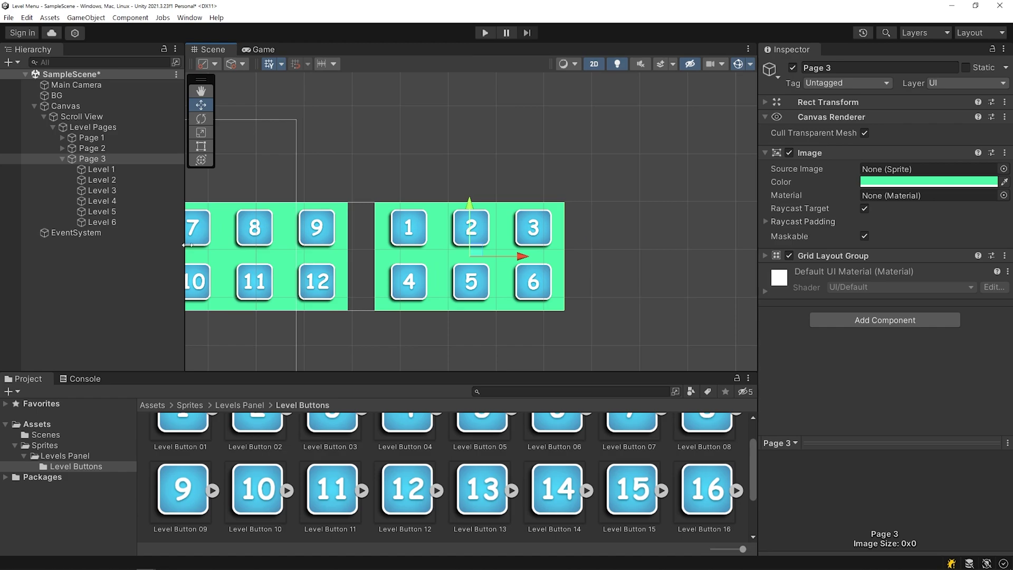
left_click(122, 169)
left_click(123, 169)
left_click(131, 169)
type("3")
double_click(131, 179)
type("Level 14")
double_click(136, 190)
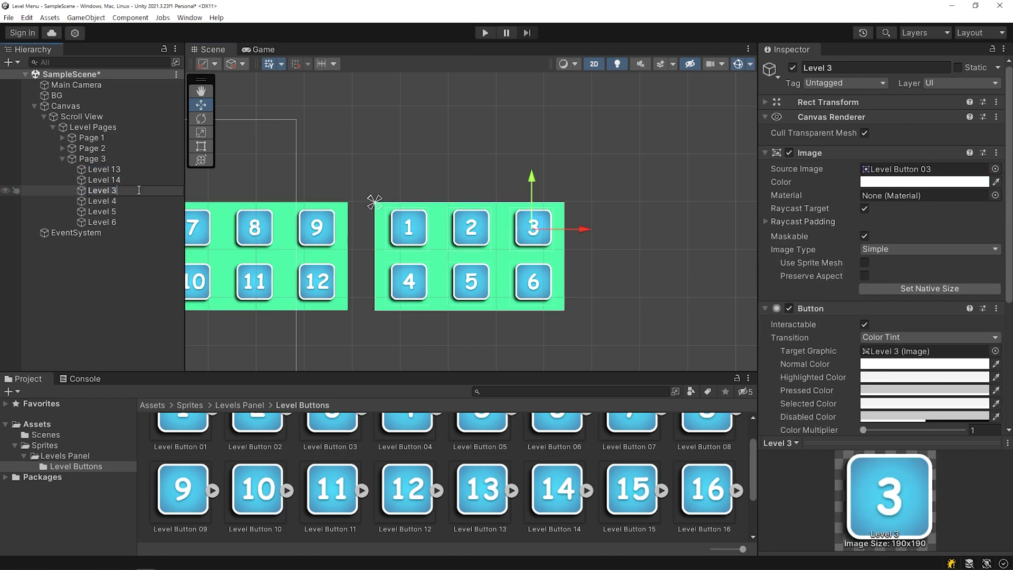
type("Level 15")
double_click(136, 199)
type("Level 16")
double_click(139, 222)
type("Level 18")
- Set the source images of Level 13, Level 14 and Level 15 to Level Button 13, 14 and 15
left_click(104, 169)
left_click_drag(483, 489, 897, 169)
left_click(104, 180)
left_click_drag(557, 489, 897, 169)
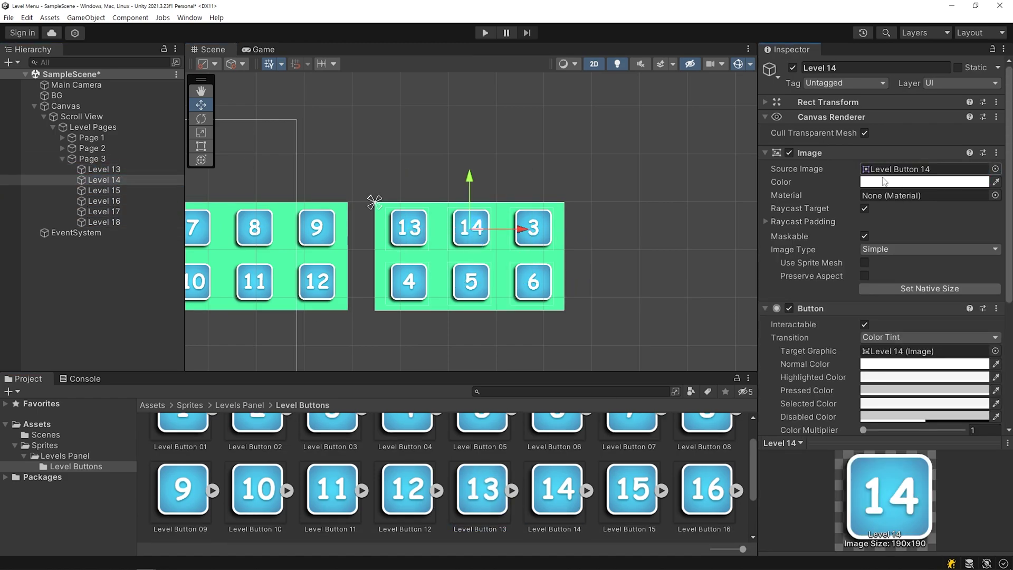
left_click(104, 191)
left_click_drag(632, 489, 897, 169)
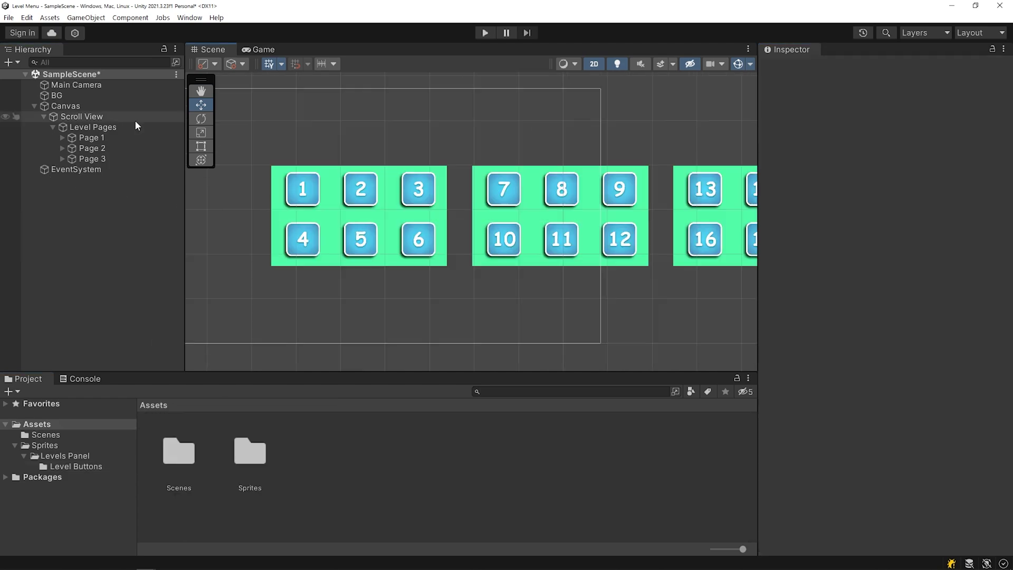
- Add a Mask component to the Scroll View object
left_click(135, 121)
left_click(766, 117)
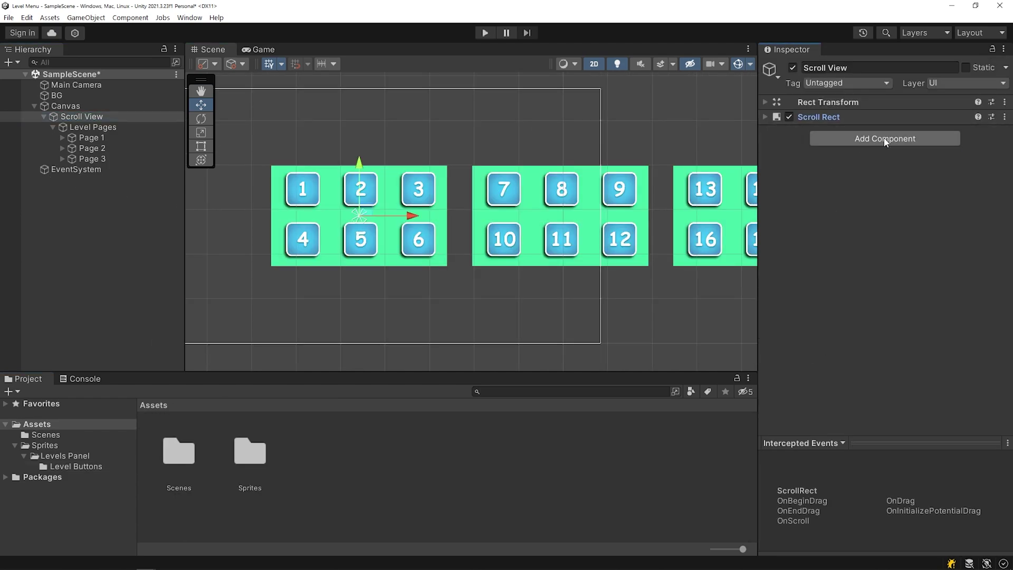
left_click(885, 138)
type("Mask")
key("Return")
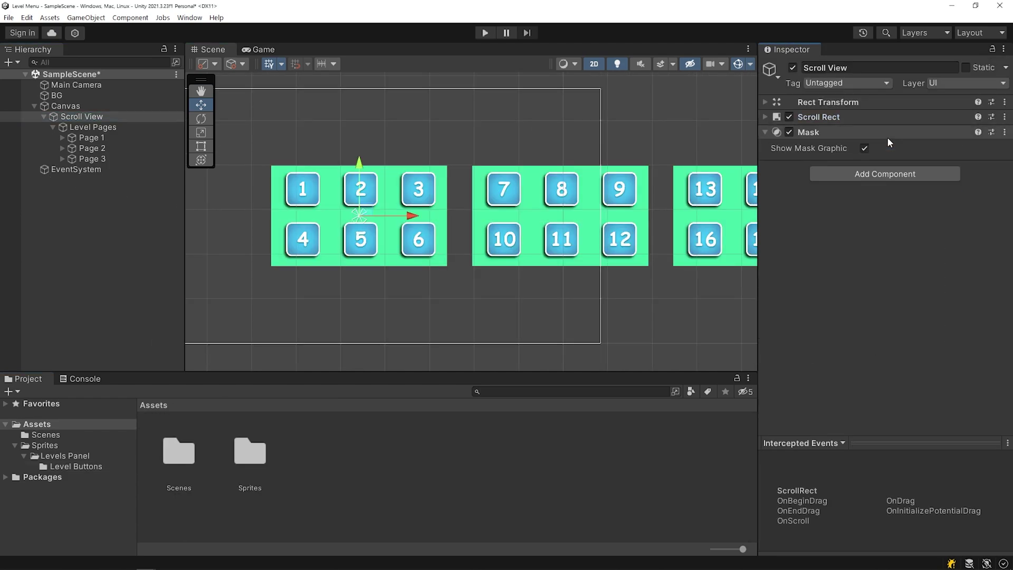
- Add an Image component to the Scroll View and turn off Show Mask Graphic on its Mask
left_click(900, 175)
type("im")
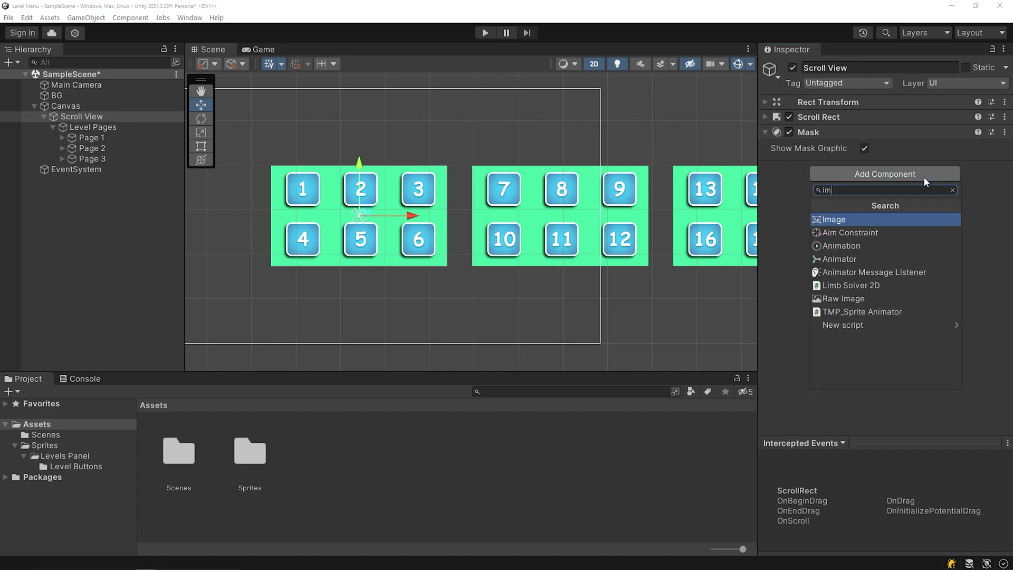
type("age")
key("Return")
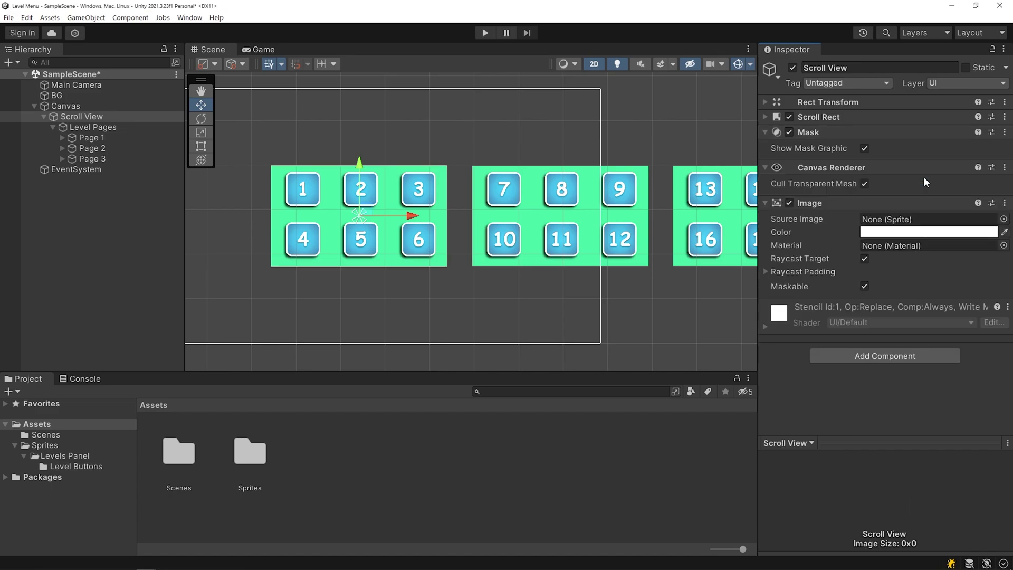
left_click(864, 148)
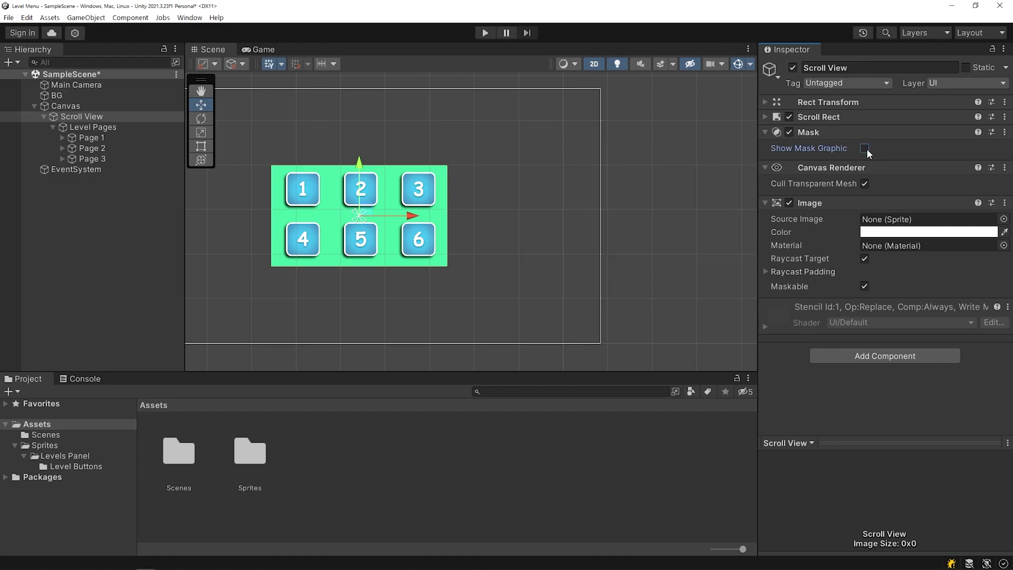
- Run the scene, swipe through the masked level pages to test the scrolling, and stop it
left_click(484, 32)
left_click_drag(502, 215, 419, 204)
left_click_drag(556, 212, 426, 207)
left_click_drag(543, 220, 346, 203)
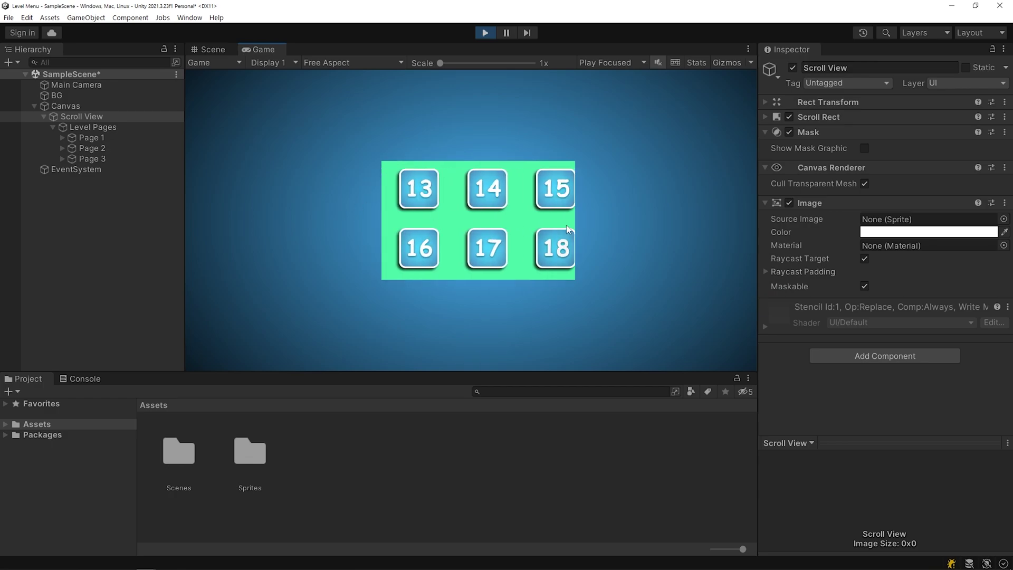
left_click_drag(568, 229, 438, 223)
key("ctrl+p")
- Remove the Image component from Page 1, Page 2 and Page 3 together
left_click(127, 139)
left_click(127, 158, "shift")
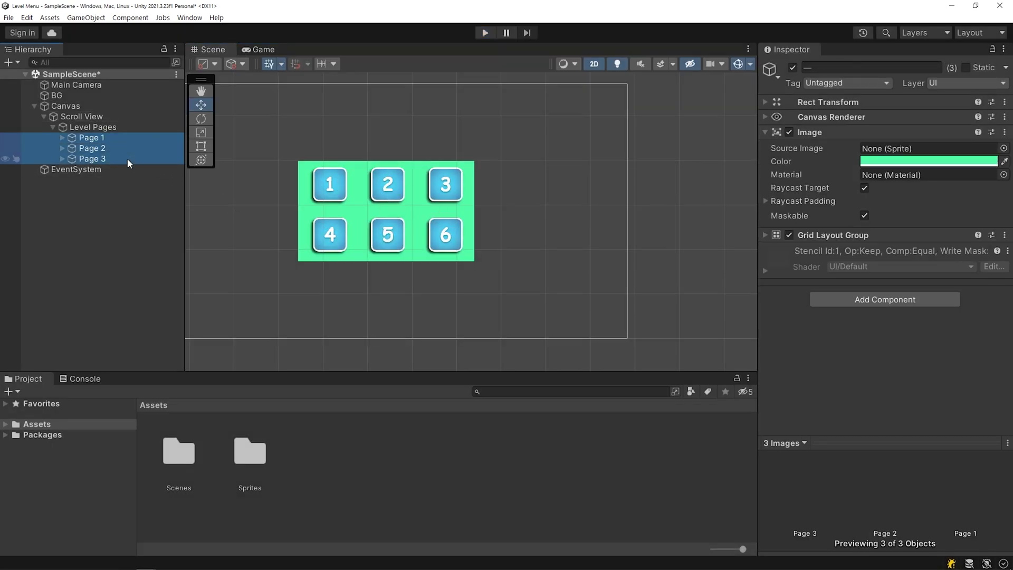
left_click(1005, 132)
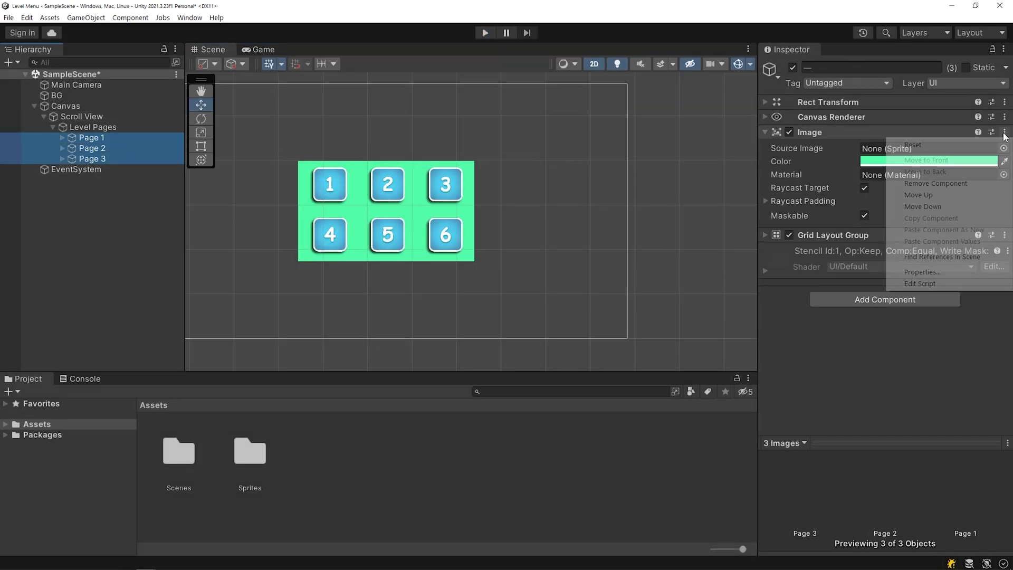
left_click(983, 182)
- Run the scene again, swipe through the pages without their green backgrounds, and stop it
key("ctrl+p")
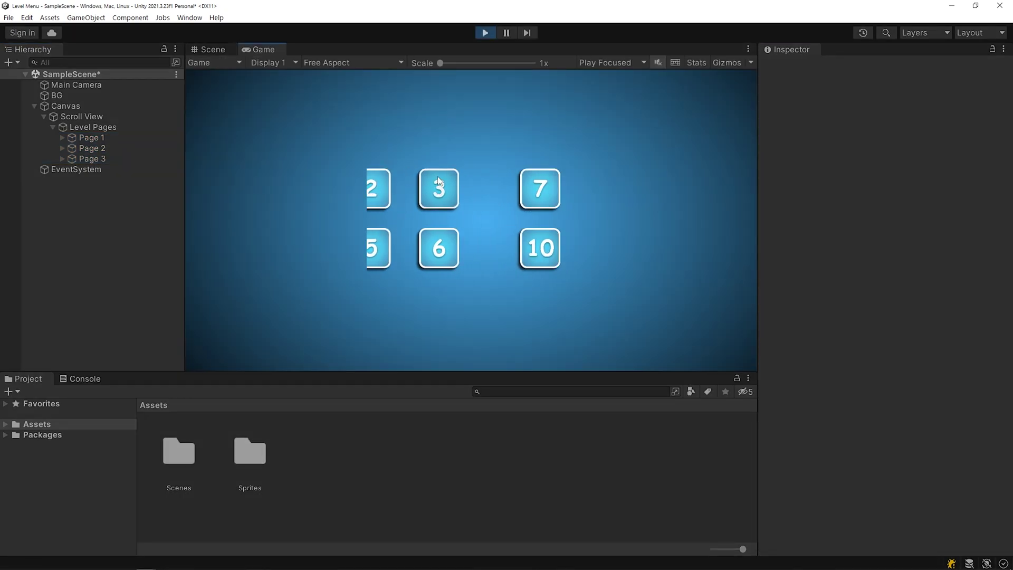
left_click_drag(438, 180, 345, 176)
left_click_drag(559, 195, 333, 172)
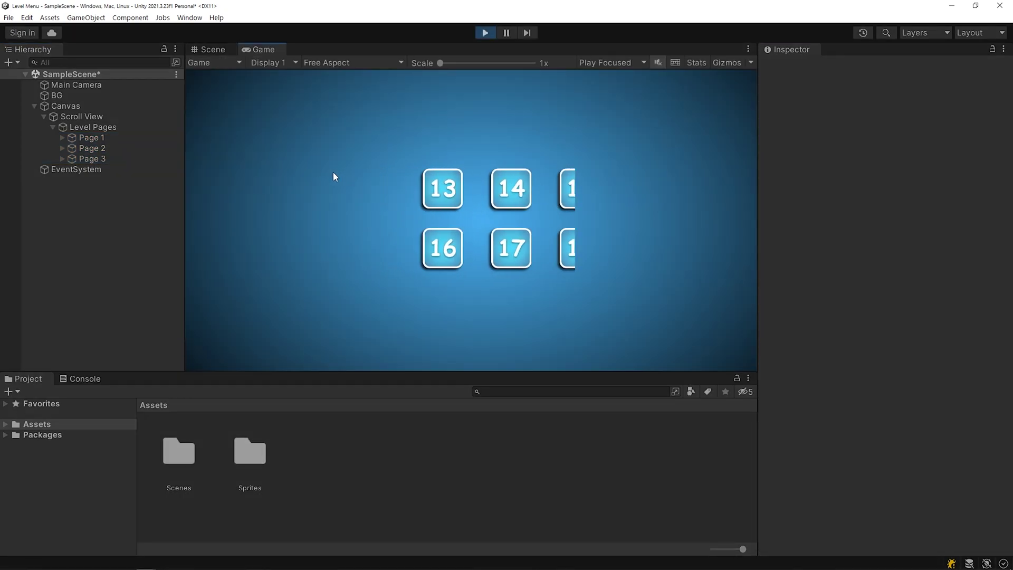
key("ctrl+p")
- Create a legacy UI button without its text child under the Canvas and name it Next Button
left_click(53, 127)
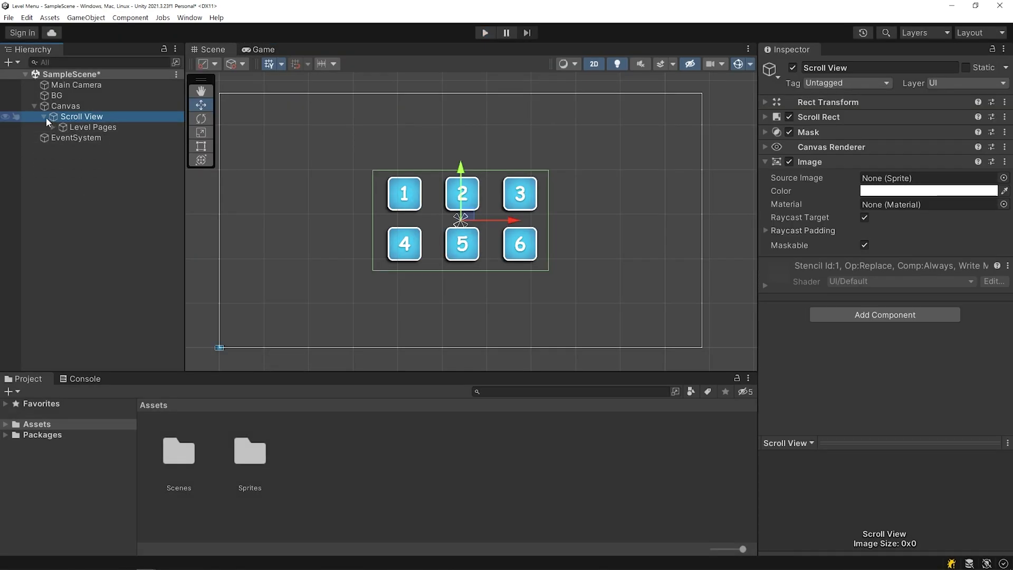
left_click(44, 116)
left_click(72, 161)
left_click(101, 107)
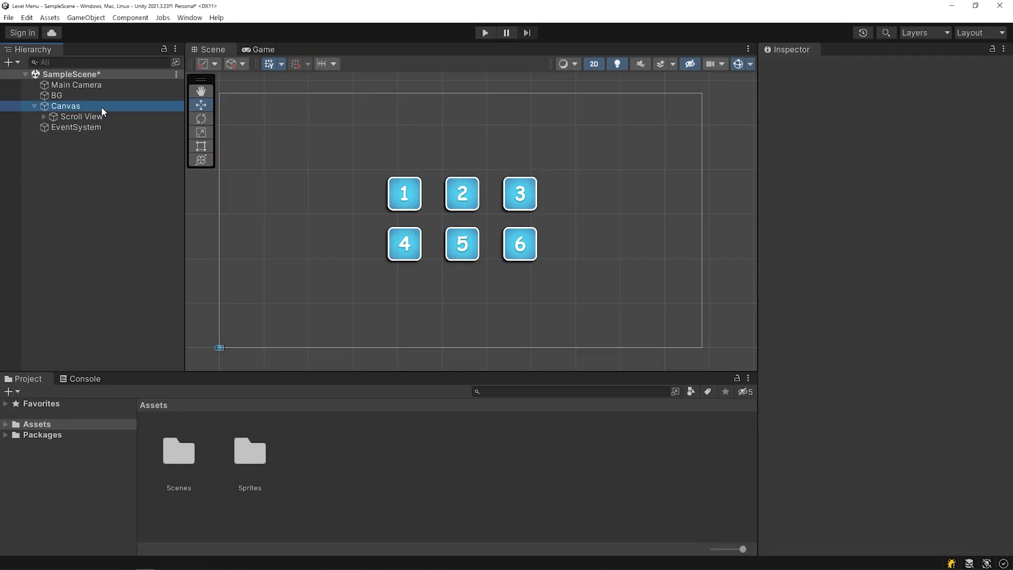
right_click(101, 107)
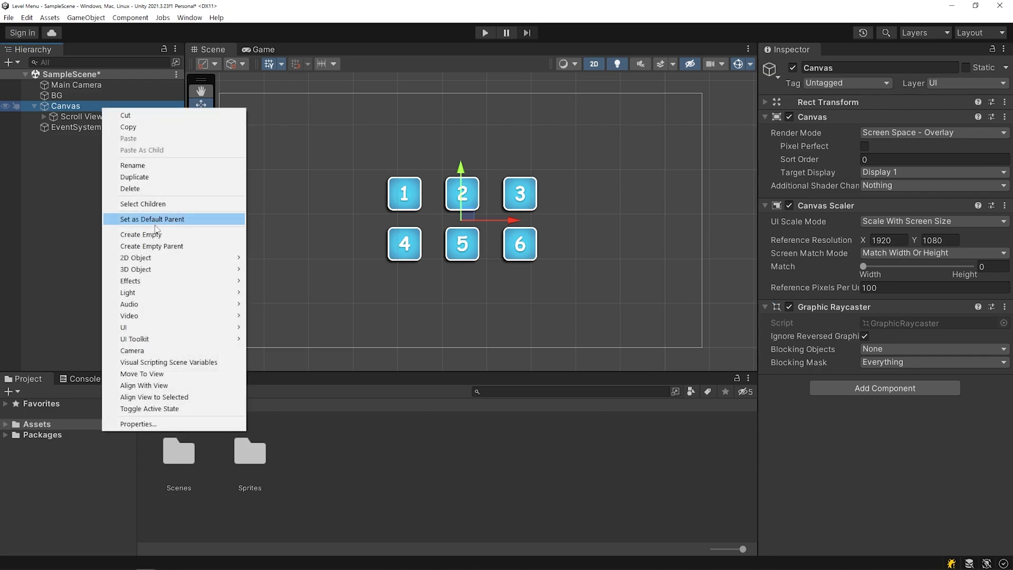
mouse_move(180, 327)
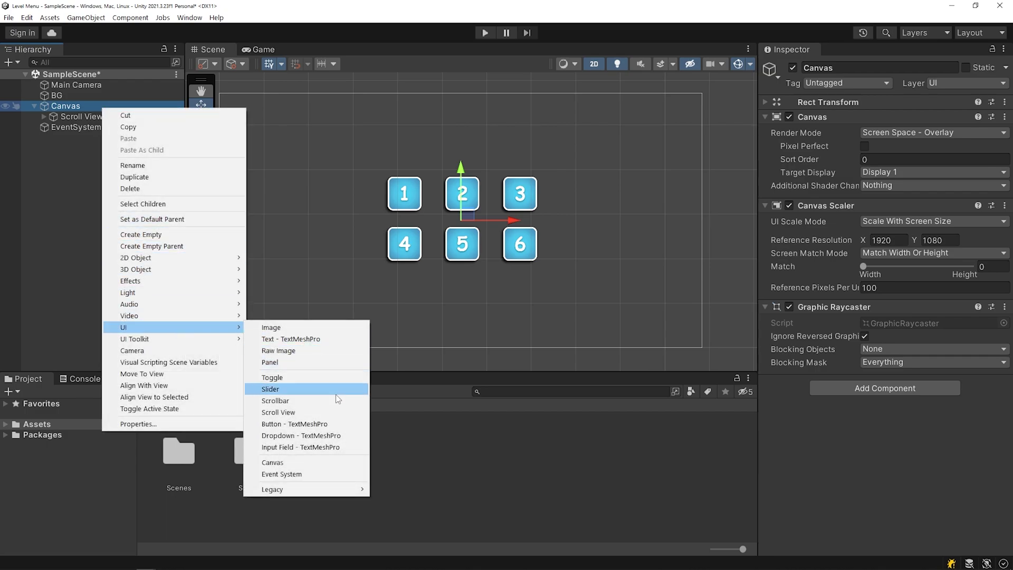
mouse_move(360, 496)
left_click(395, 501)
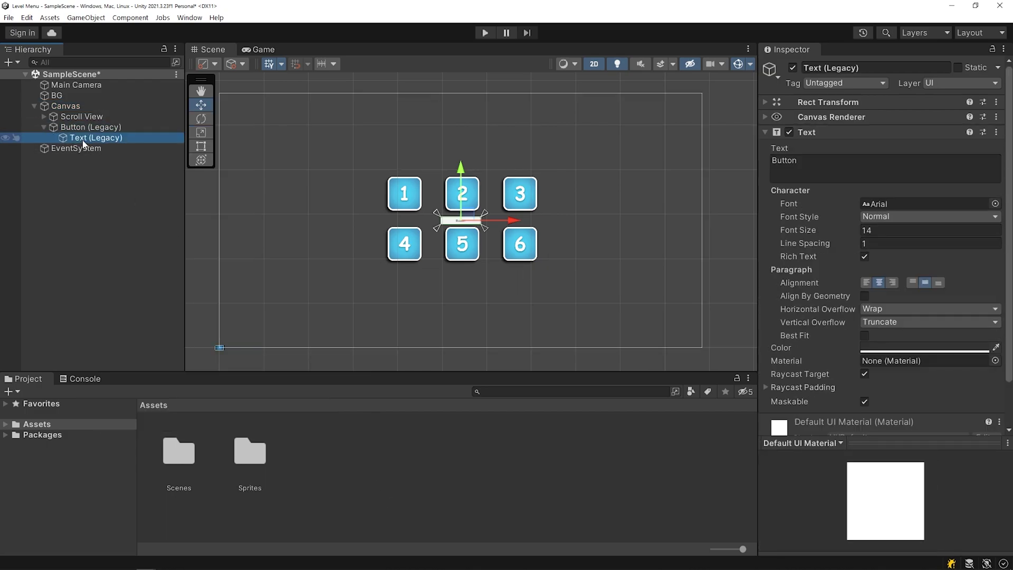
type("Next Button")
key("Return")
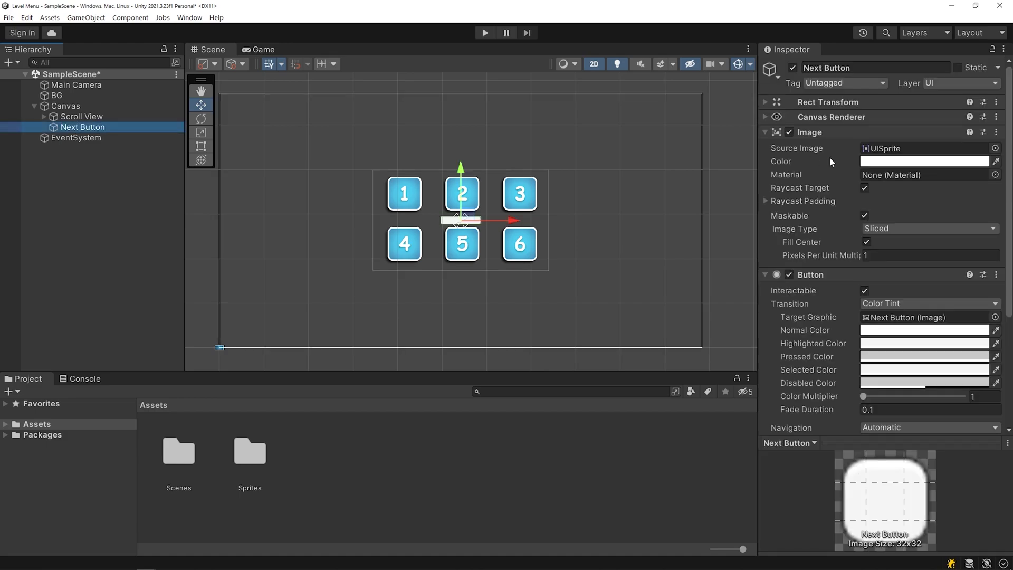
- Set the Next Button's height to 160 and move it right of the level grid, to about X 449
left_click(766, 102)
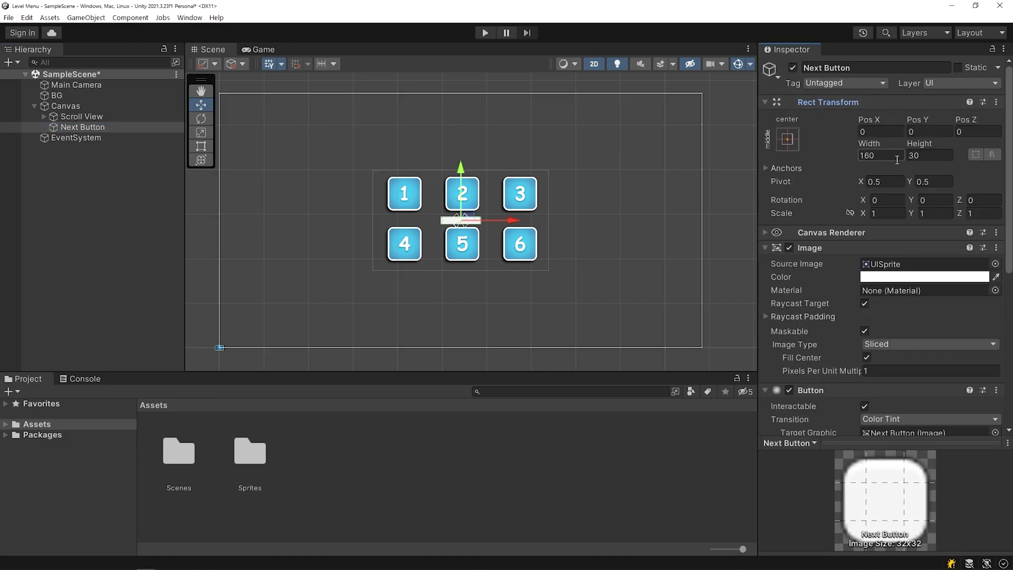
left_click(934, 153)
type("160")
left_click_drag(515, 221, 616, 222)
- Set the Next Button's source image to the Arrow Right sprite from the Levels Panel folder
double_click(248, 465)
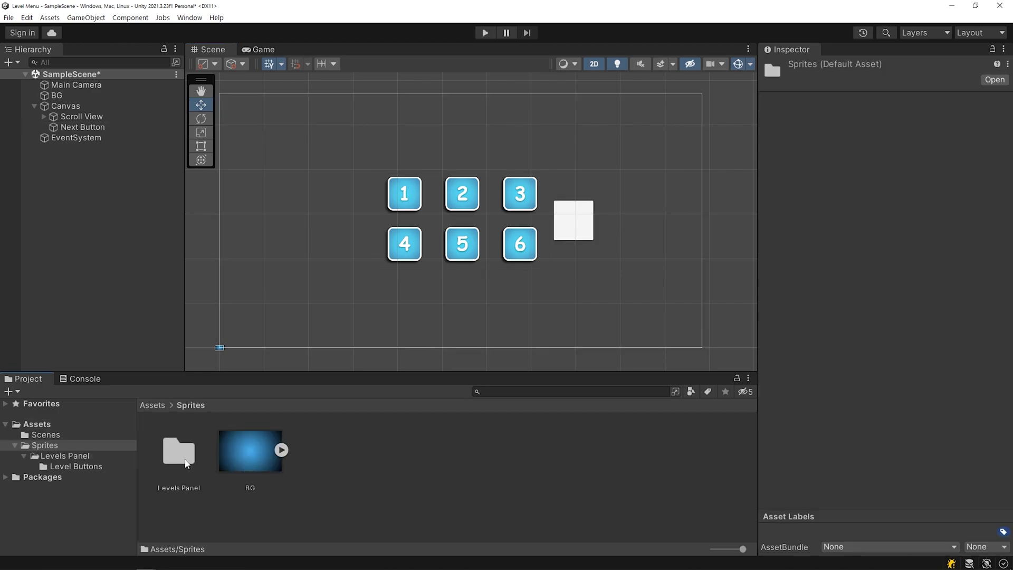
double_click(185, 459)
left_click(109, 128)
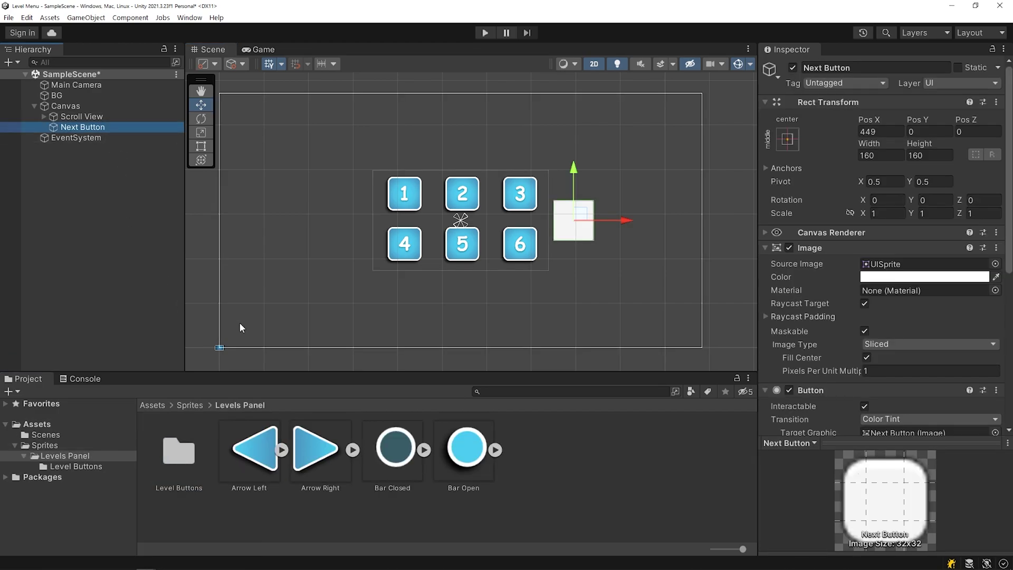
left_click_drag(318, 462, 802, 281)
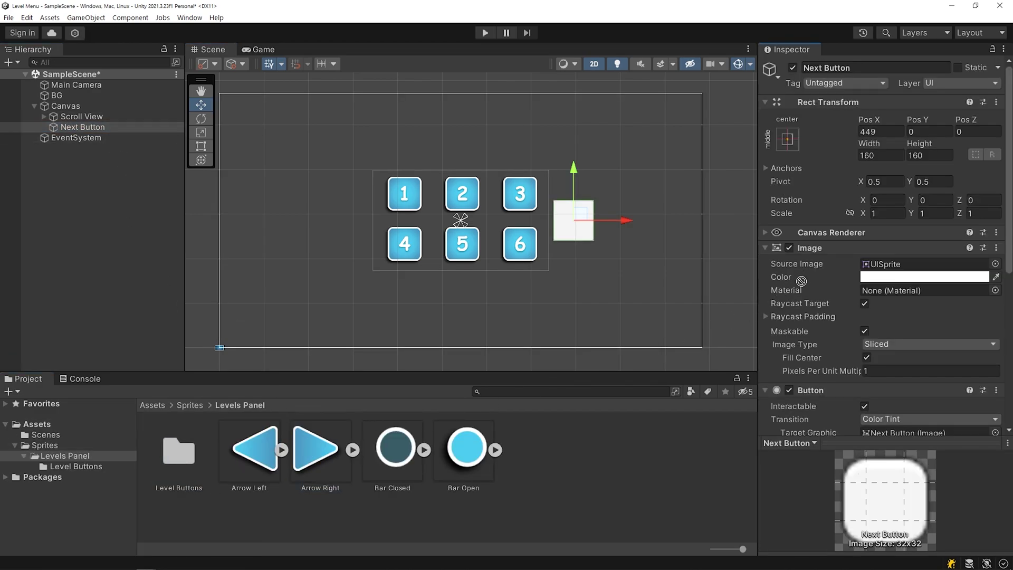
left_click_drag(911, 269, 912, 267)
- Move the Next Button slightly further from the level grid and set its Pos X to 480
scroll(595, 251, "up", 3)
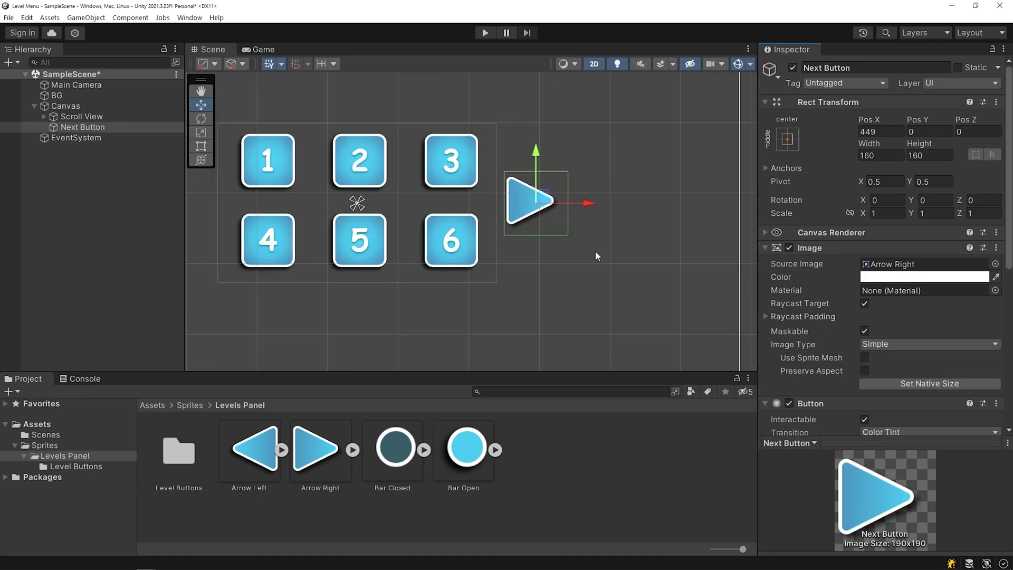
left_click_drag(586, 201, 593, 203)
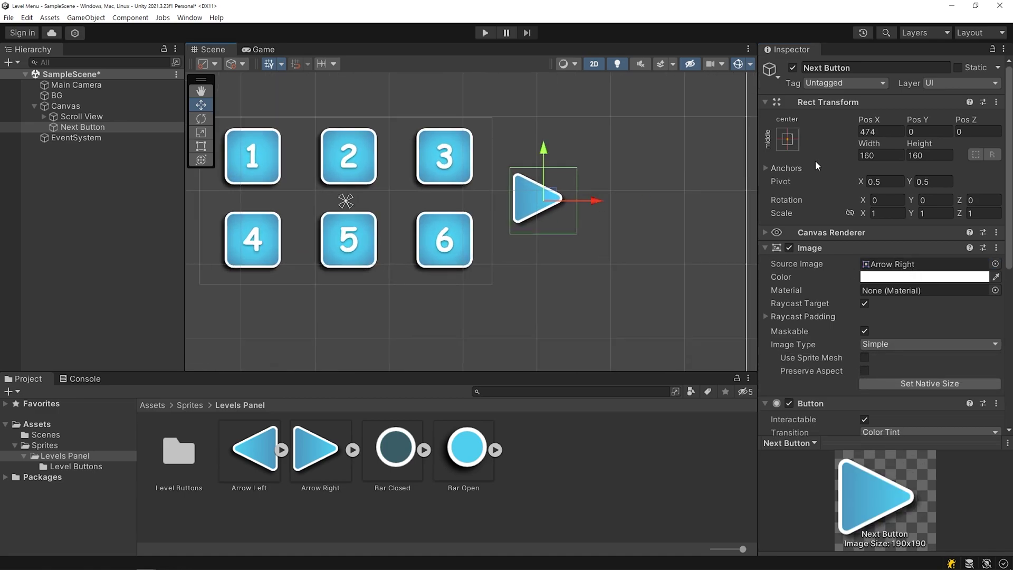
type("480")
scroll(298, 198, "down", 6)
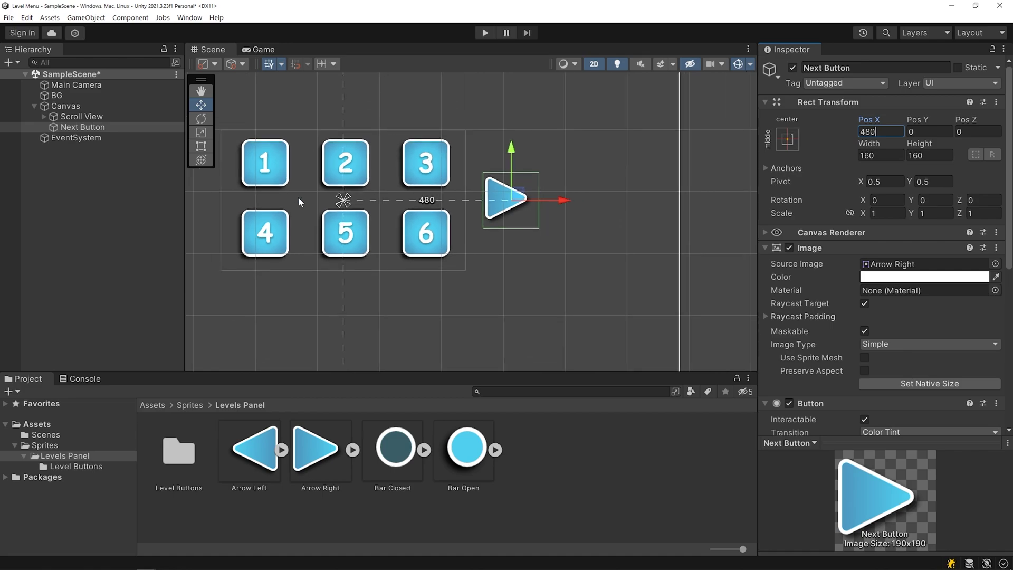
- Duplicate the Next Button and rename the copy as Previous Button
middle_click_drag(282, 234, 330, 237)
left_click(129, 124)
key("ctrl+d")
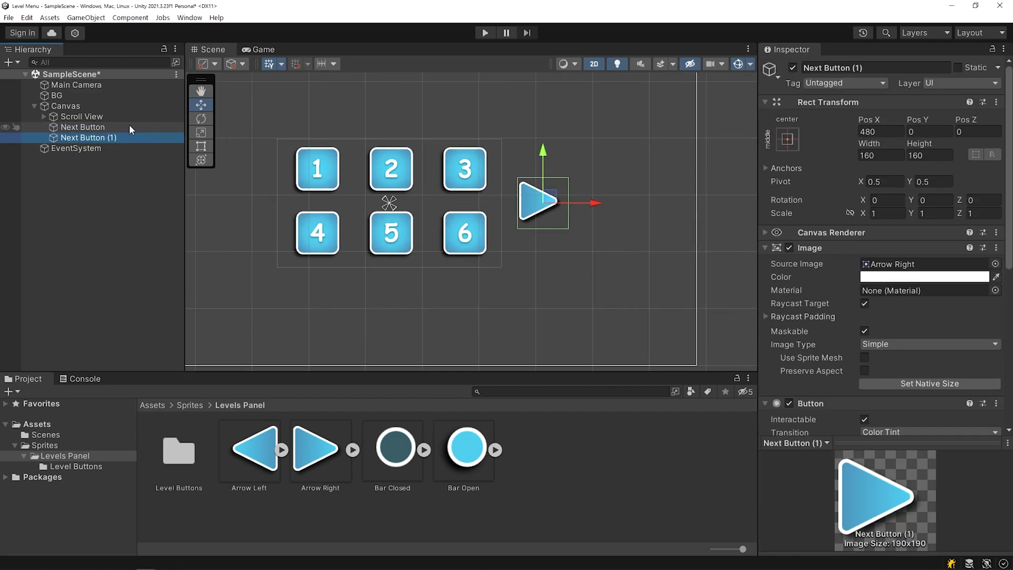
key("F2")
left_click(127, 135)
key("BackSpace")
key("BackSpace")
key("BackSpace")
key("BackSpace")
type("Prev")
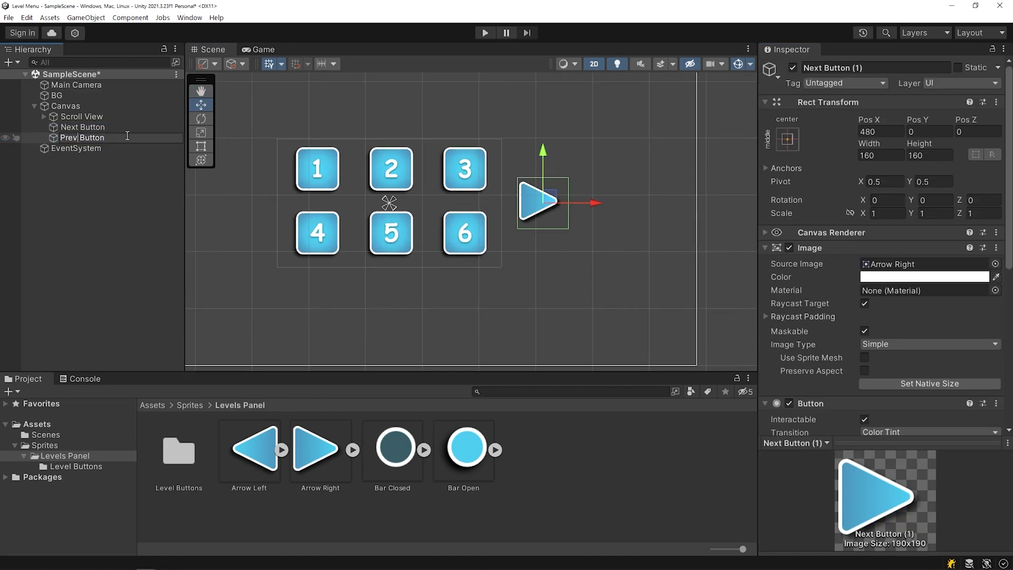
type("ious")
key("Return")
- Set the Previous Button's Pos X to -480 and its source image to Arrow Left
scroll(576, 252, "down", 1)
left_click(896, 133)
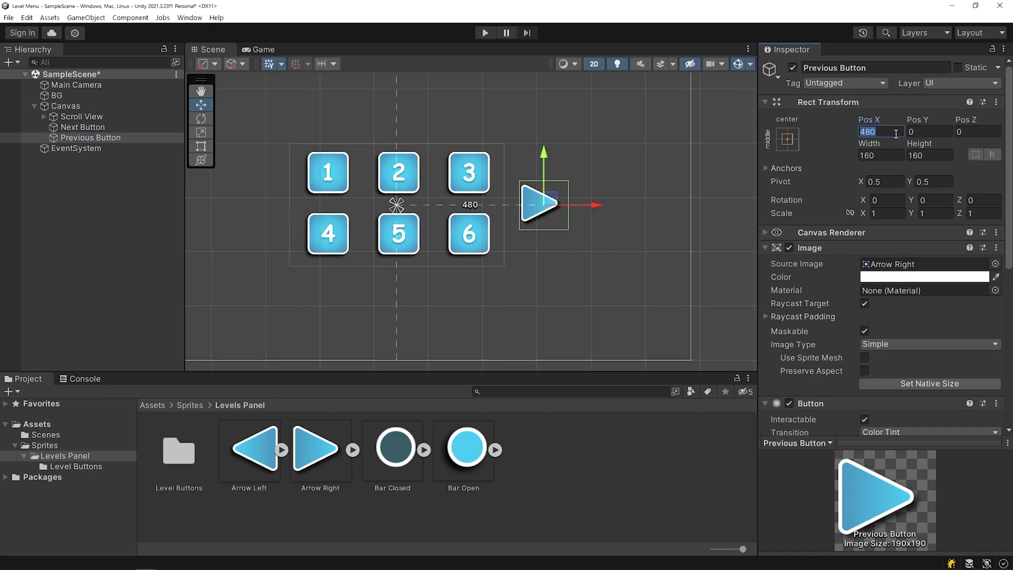
type("-480")
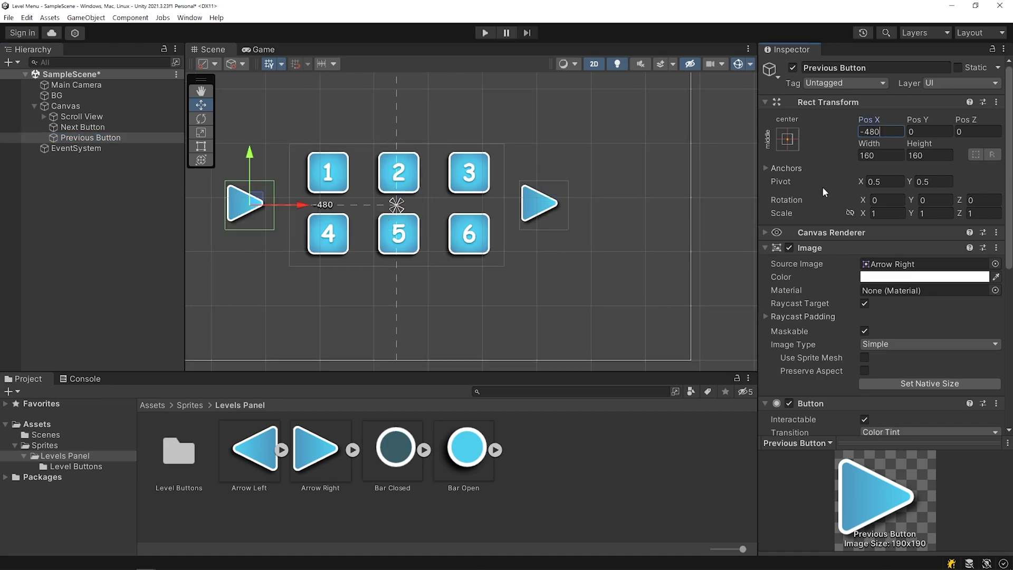
left_click_drag(280, 447, 916, 265)
- Run the scene in the Game view and swipe the level pages between the two arrow buttons
left_click(270, 48)
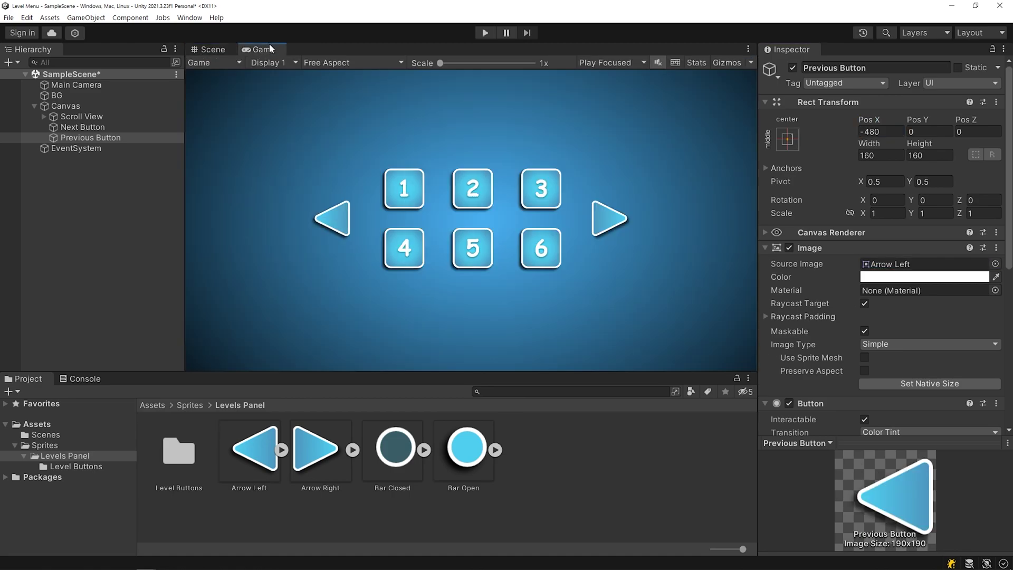
left_click(485, 33)
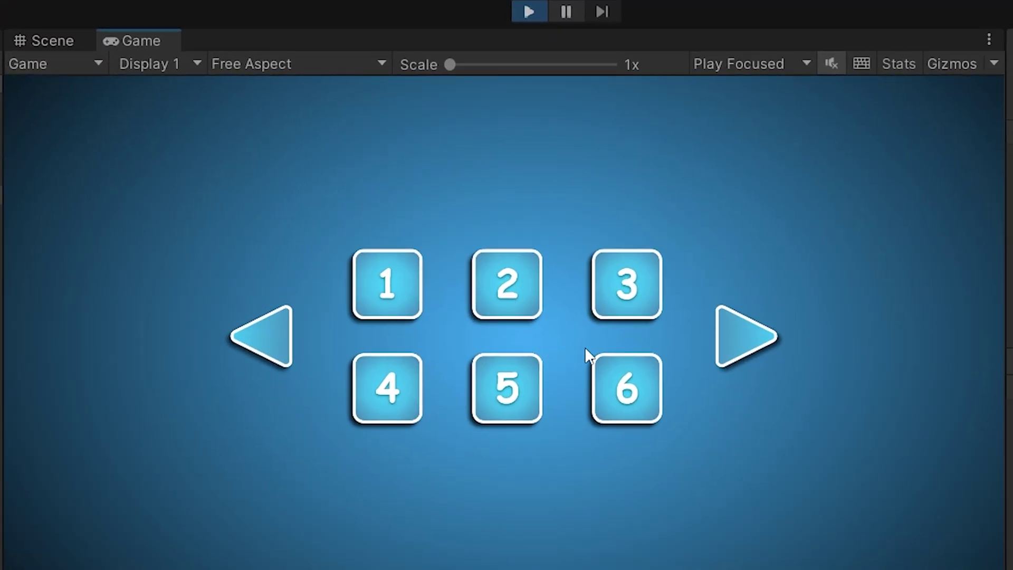
left_click_drag(584, 347, 300, 343)
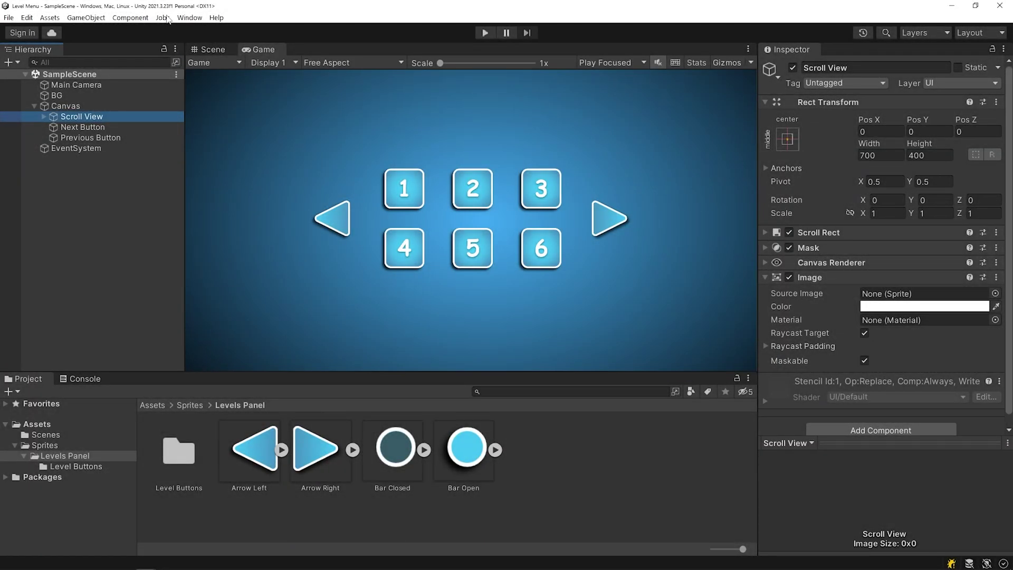
- Open the Unity Asset Store website in the browser and search it for Lean Tween
left_click(190, 18)
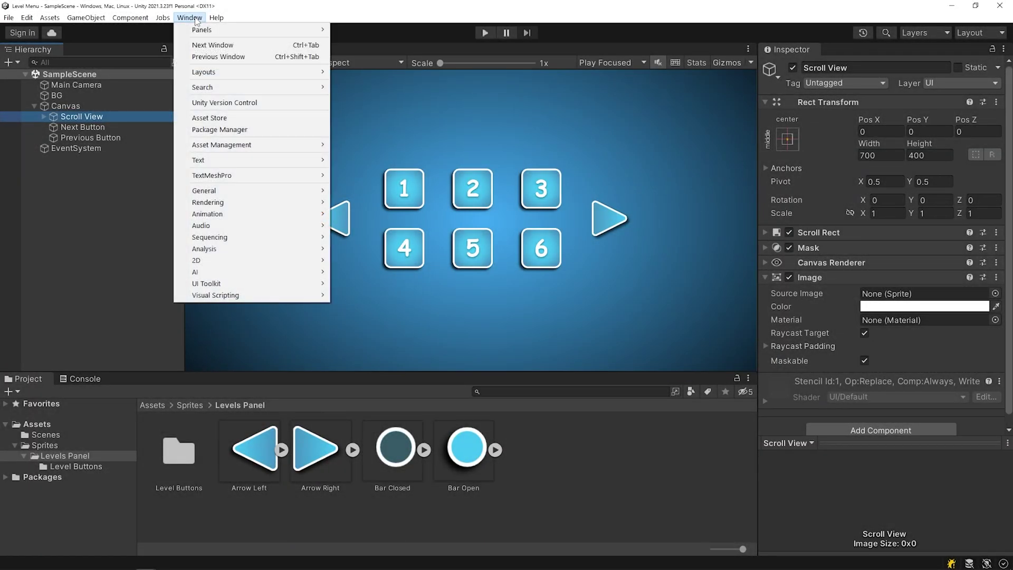
left_click(260, 118)
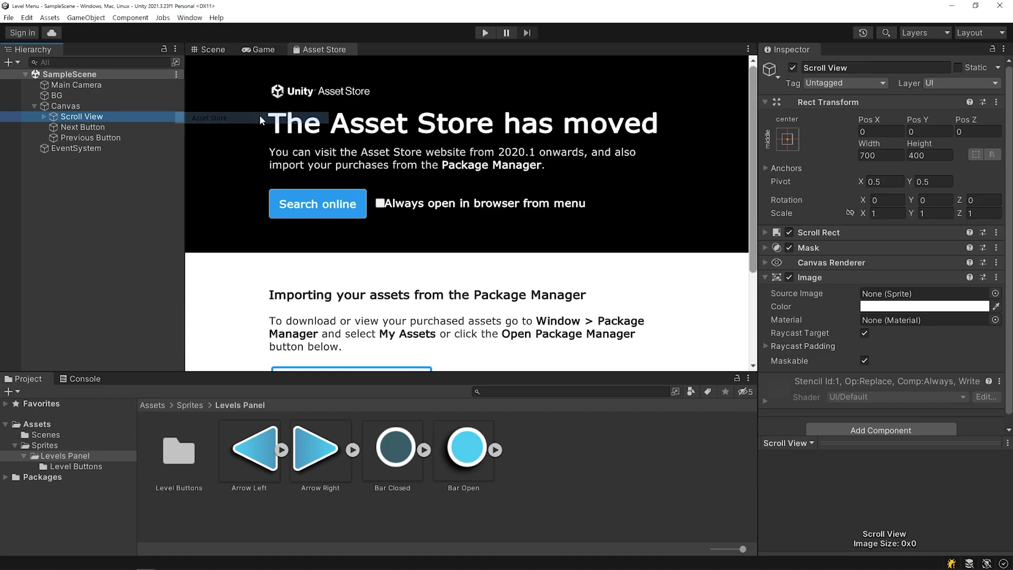
left_click(337, 205)
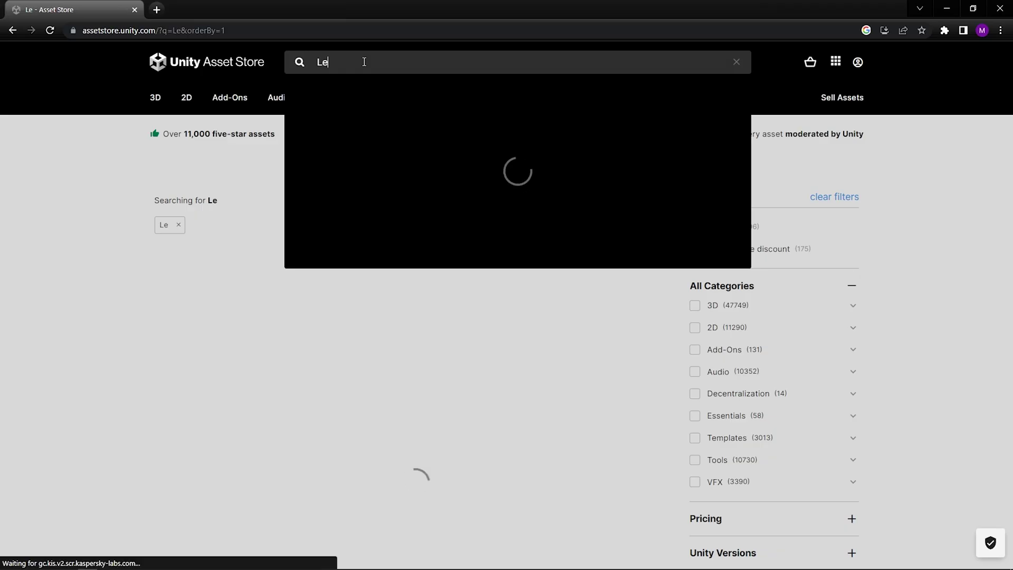
type("an Tween")
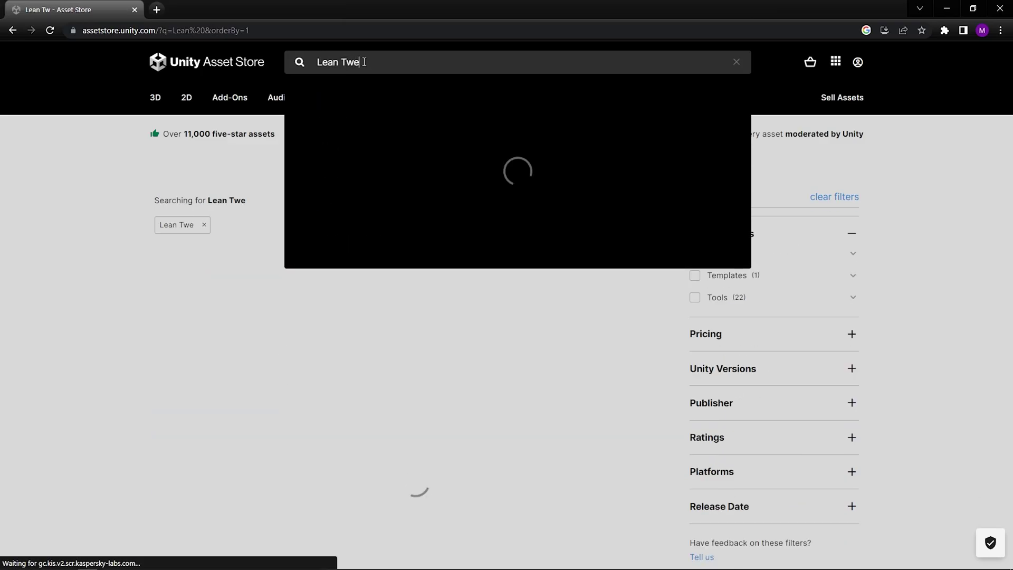
- Open the free LeanTween asset by Dented Pixel and add it to My Assets
scroll(106, 423, "down", 4)
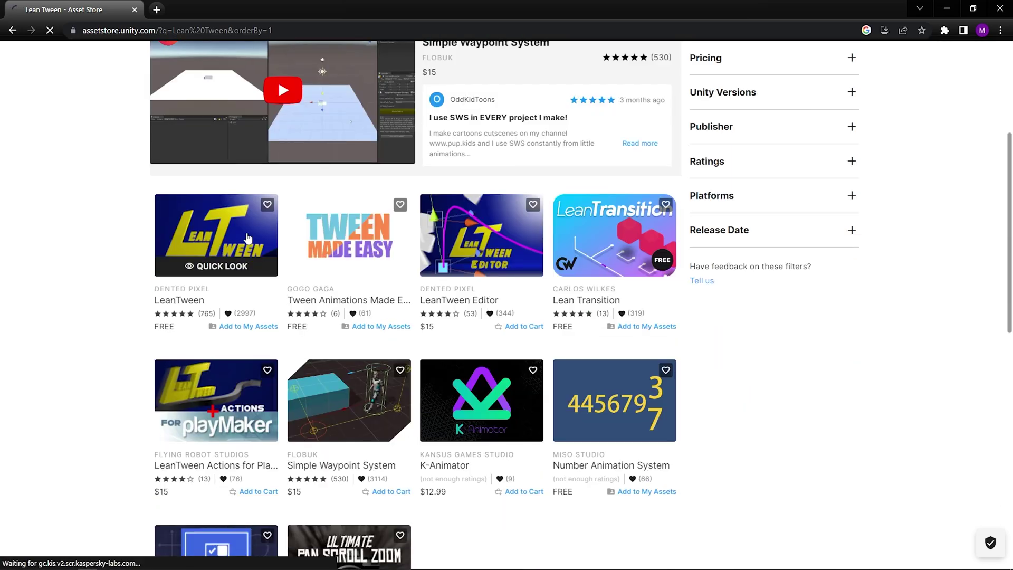
left_click(217, 237)
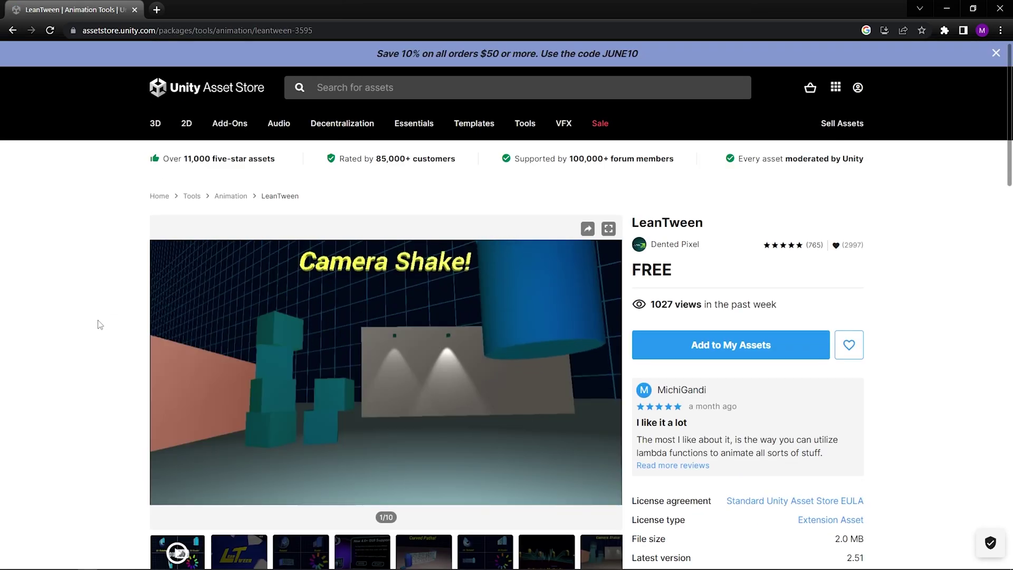
scroll(100, 323, "down", 2)
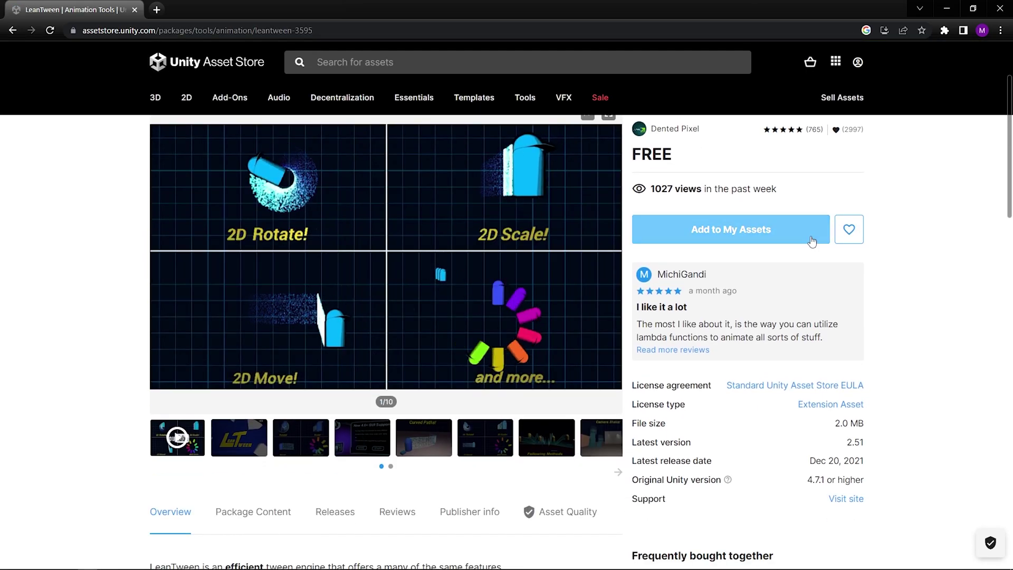
left_click(813, 234)
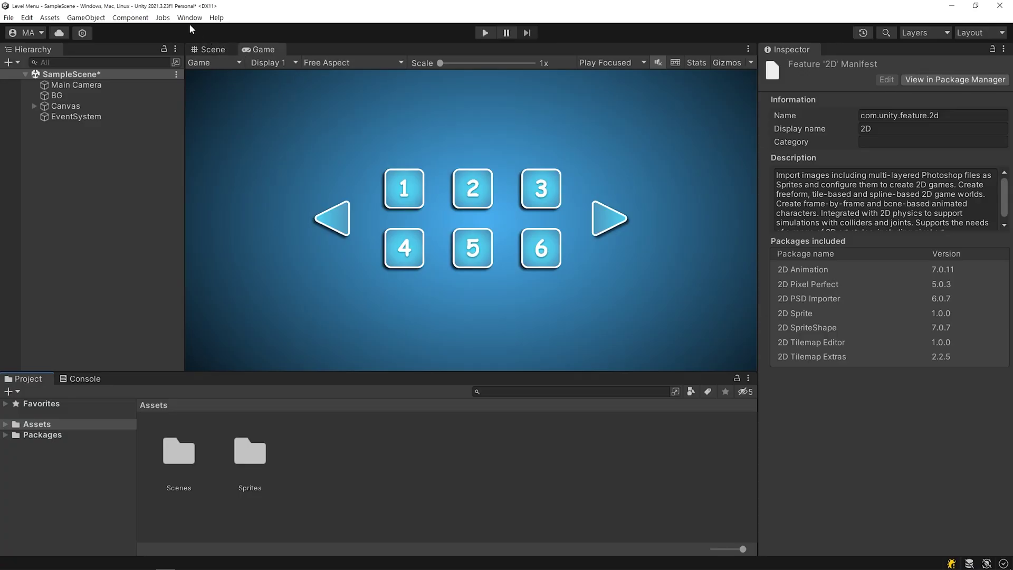
- Back in Unity, open the Package Manager and show the packages from My Assets
left_click(190, 18)
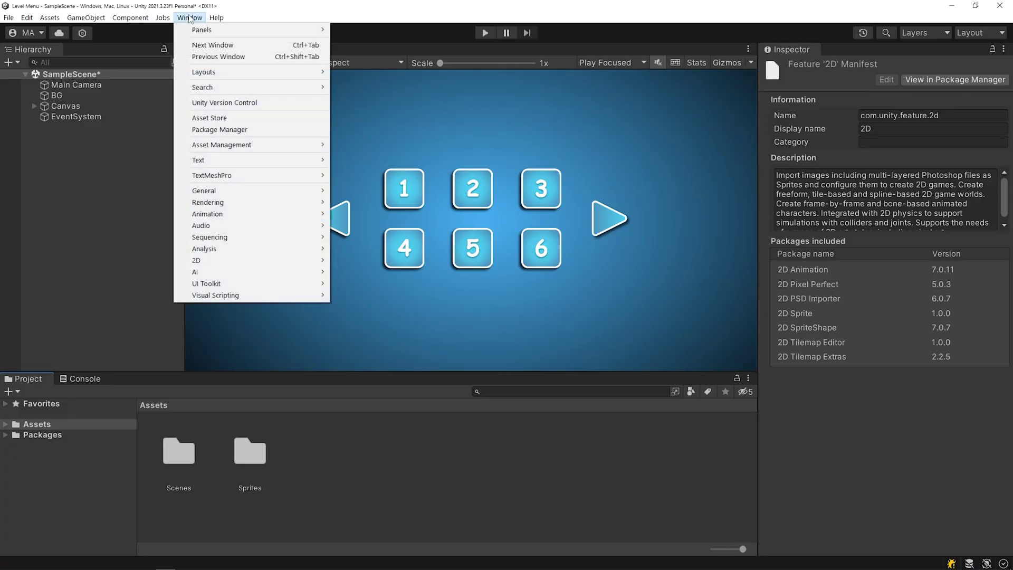
left_click(281, 131)
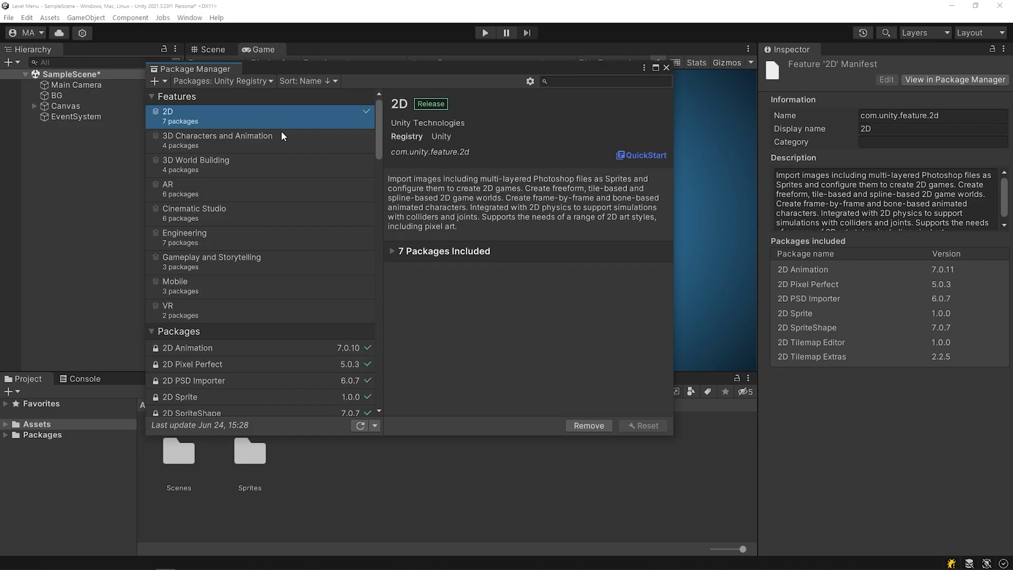
left_click(270, 81)
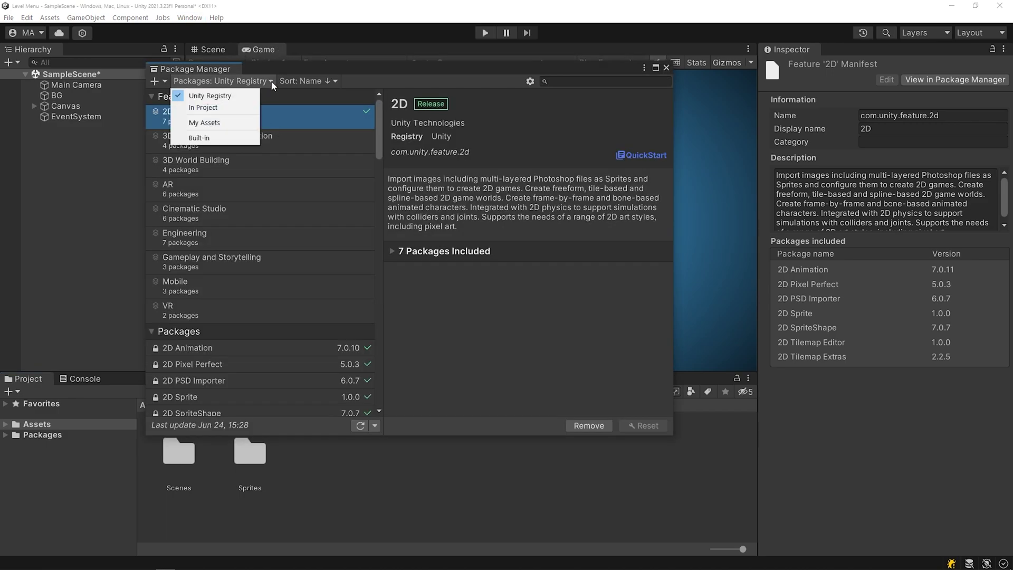
left_click(252, 123)
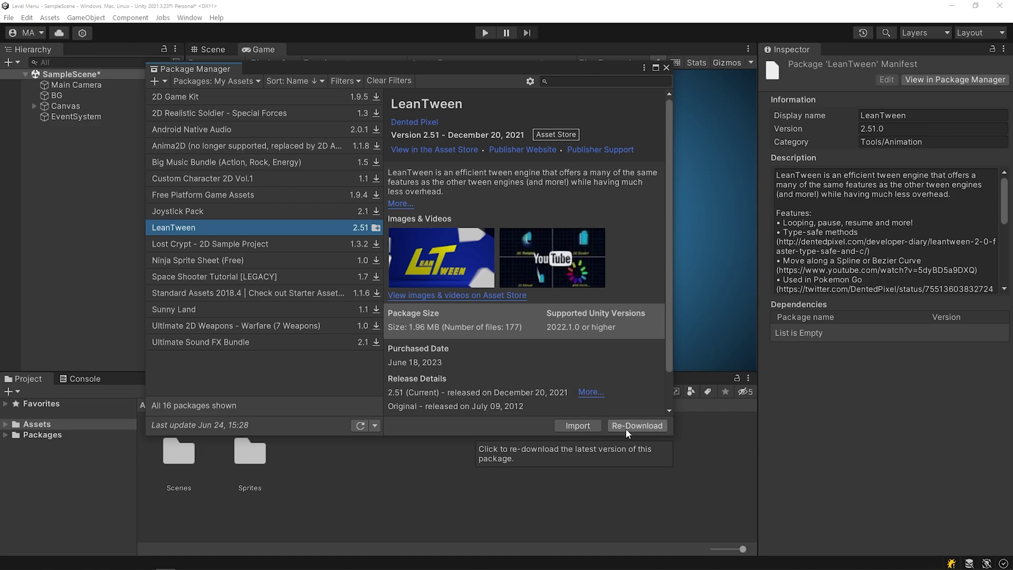
- Import the complete LeanTween 2.51 package with all its files into the project
left_click(589, 426)
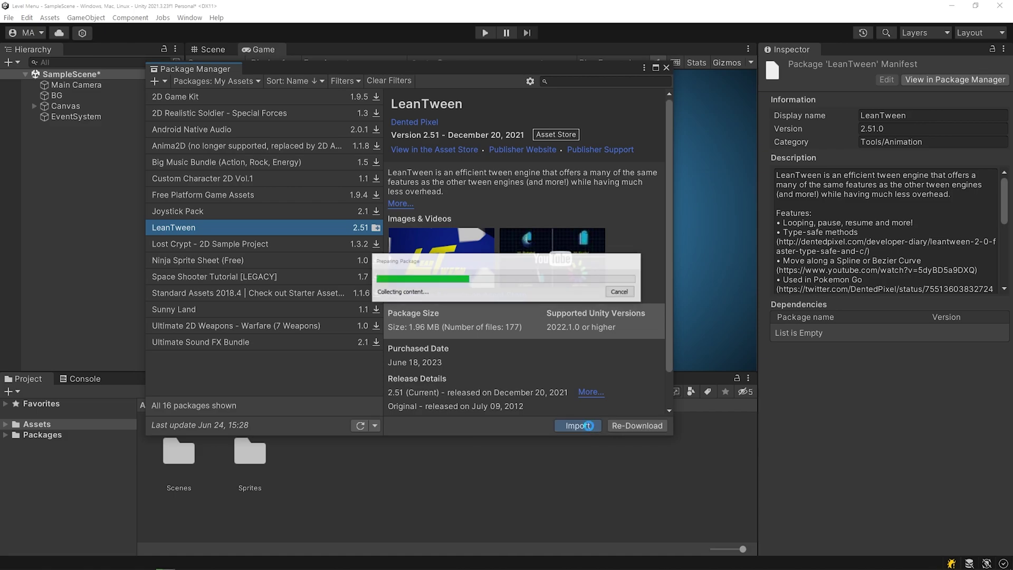
scroll(675, 412, "down", 5)
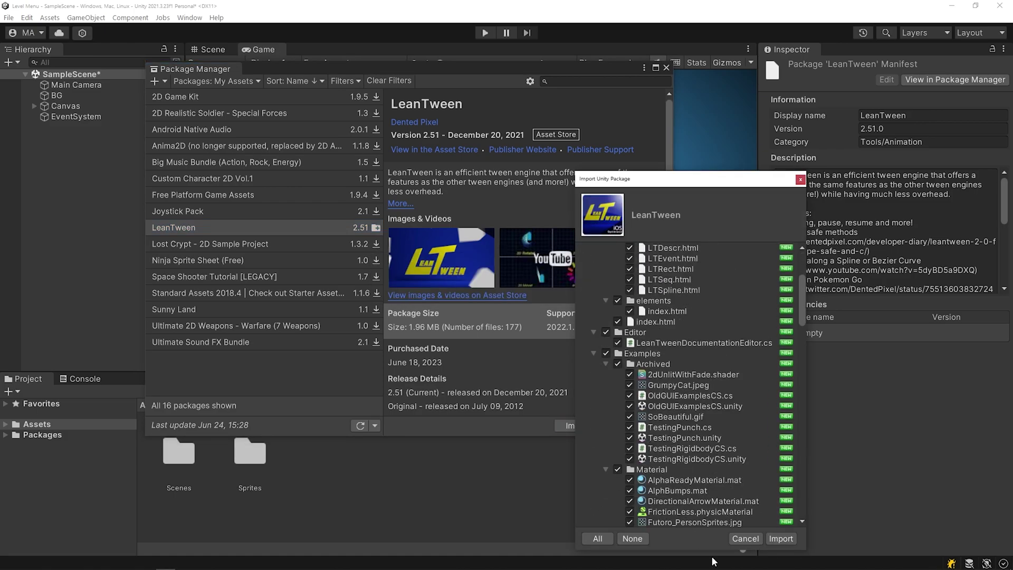
scroll(701, 482, "down", 4)
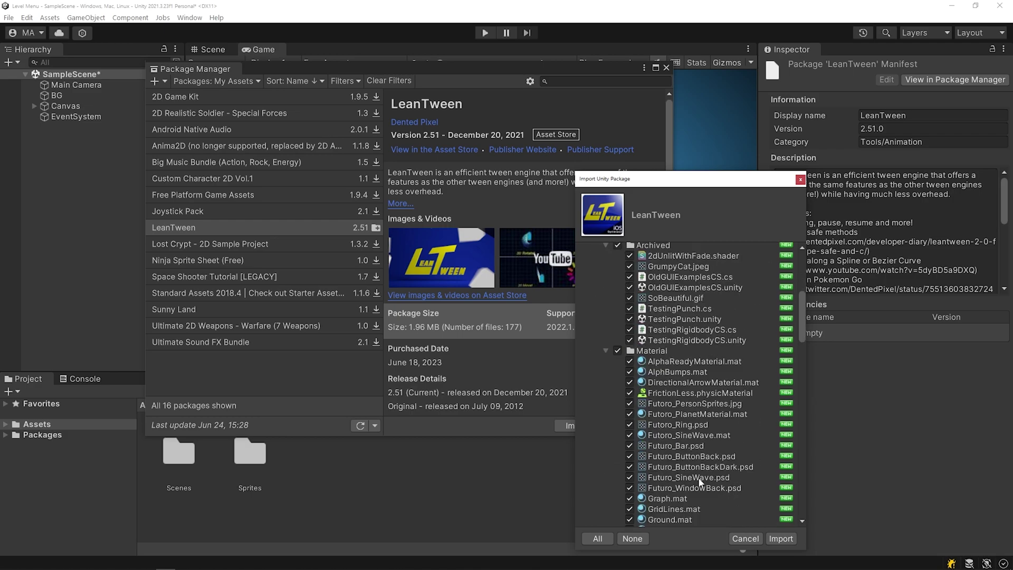
left_click(782, 539)
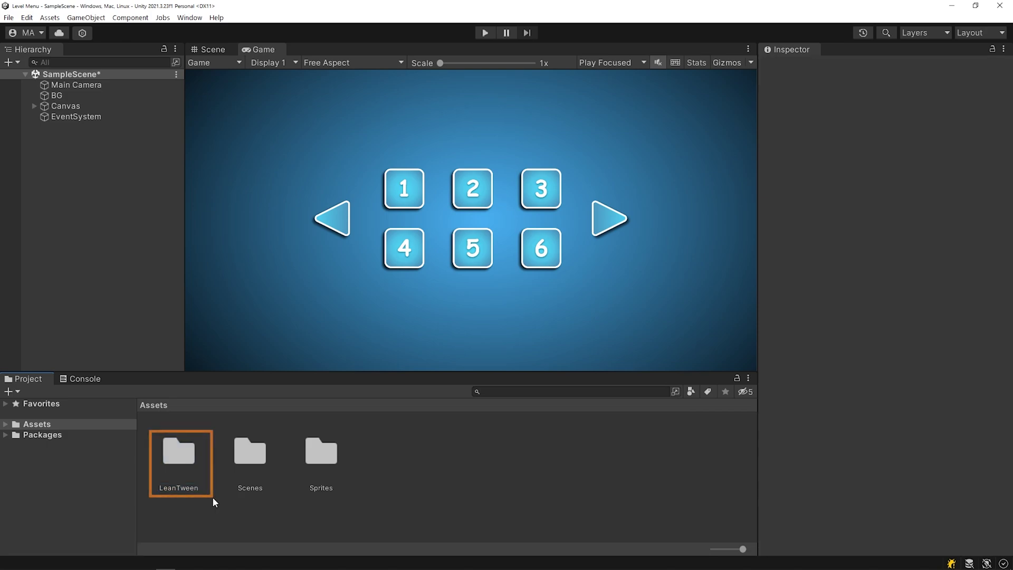
- Add a new script component named SwipeController to the Scroll View under Canvas
left_click(33, 107)
left_click(103, 116)
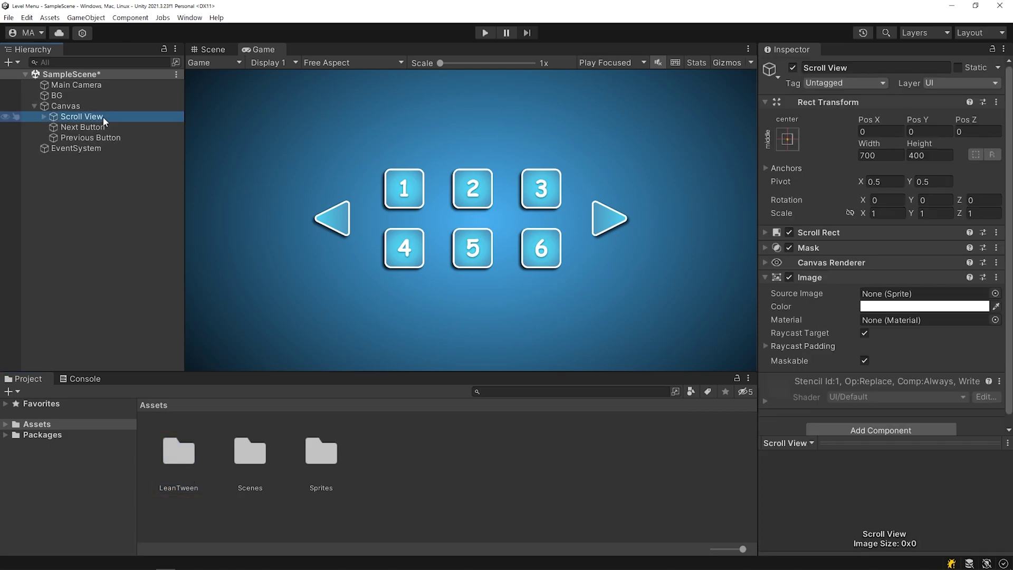
left_click(891, 278)
left_click(926, 344)
type("Sw")
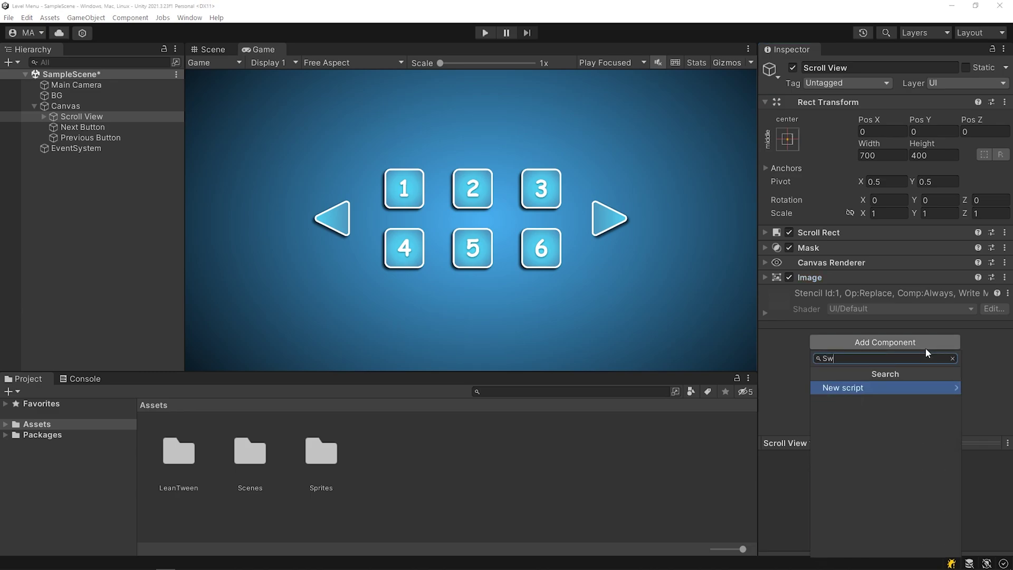
type("ipeController")
key("Return")
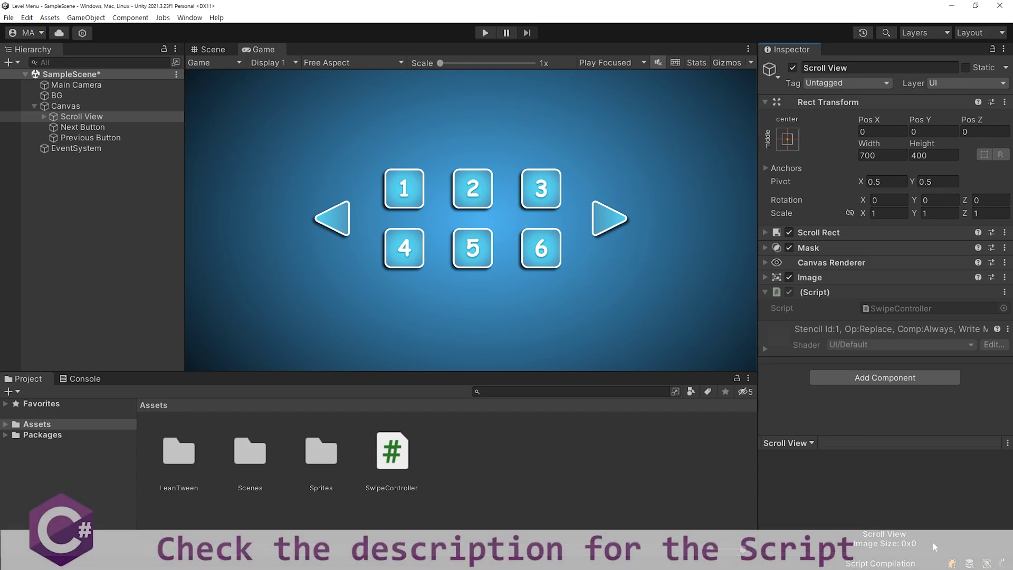
- Open the SwipeController script in Visual Studio and delete the default Start and Update methods
double_click(408, 458)
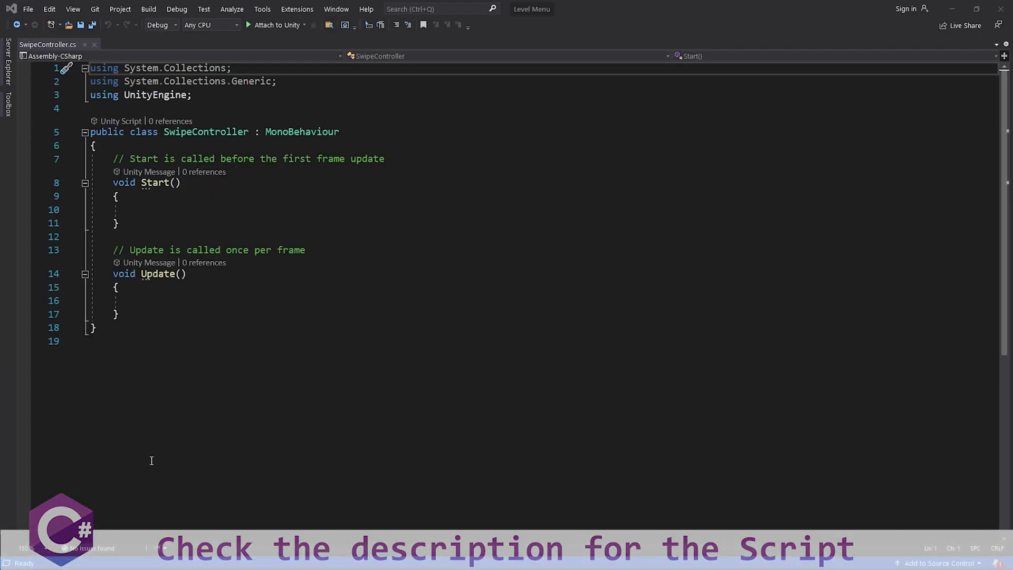
left_click_drag(65, 333, 71, 162)
key("BackSpace")
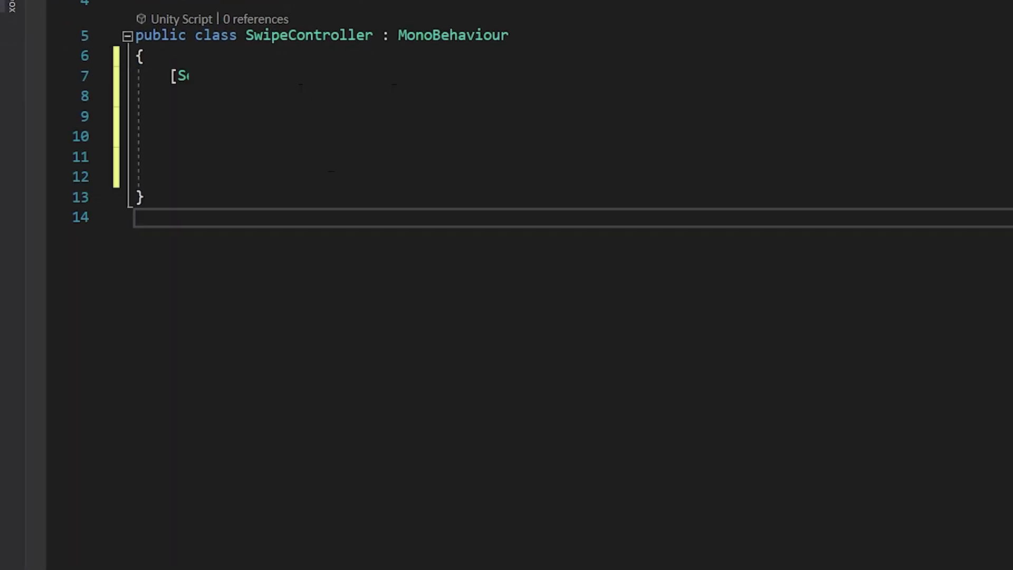
- Declare serialized maxPage, pageStep and levelPagesRect, plus private currentPage and targetPos, and add empty Next, Previous and MovePage methods
type("s;")
key("Return")
type("[SerializeField] Vector3 pageStep;")
key("Return")
type("[SerializeField] RectTransform levelPagesRect;")
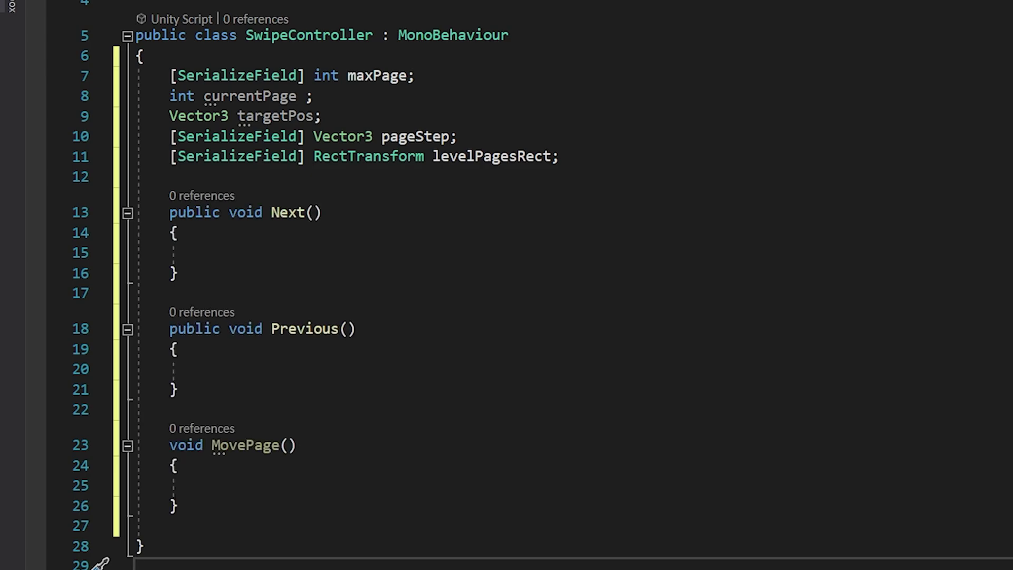
- In MovePage, call levelPagesRect.LeanMoveLocal(targetPos, tweenTime) and declare tweenTime as a serialized float field
left_click(248, 490)
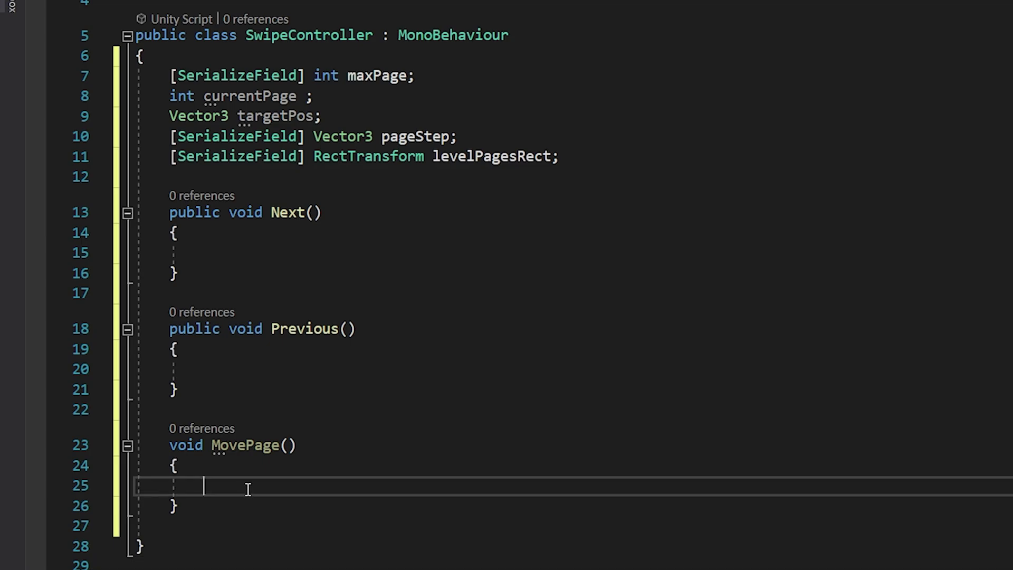
type("levelPagesRect.LeanMoveLocal(")
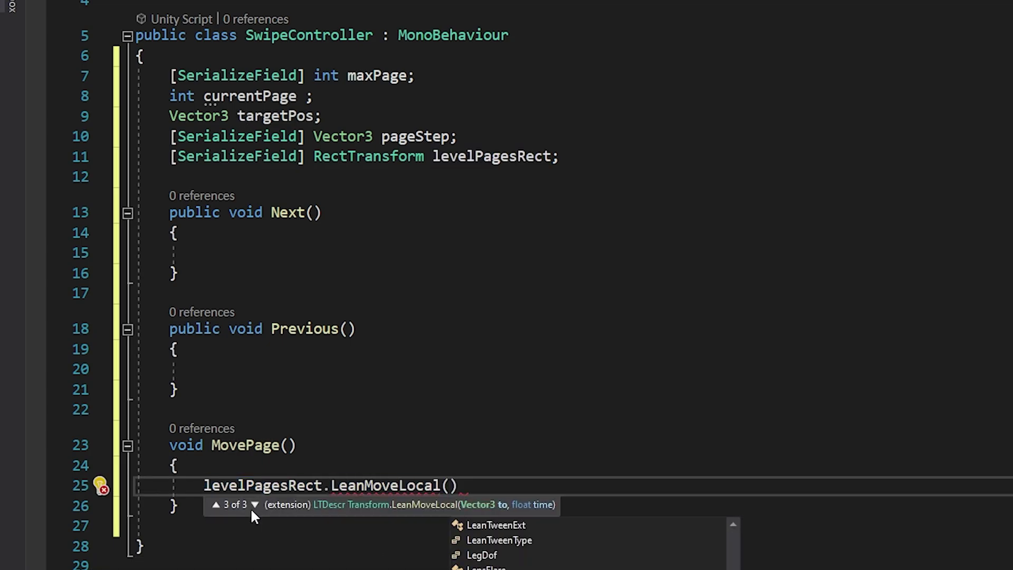
type("targetPos, tweenTime")
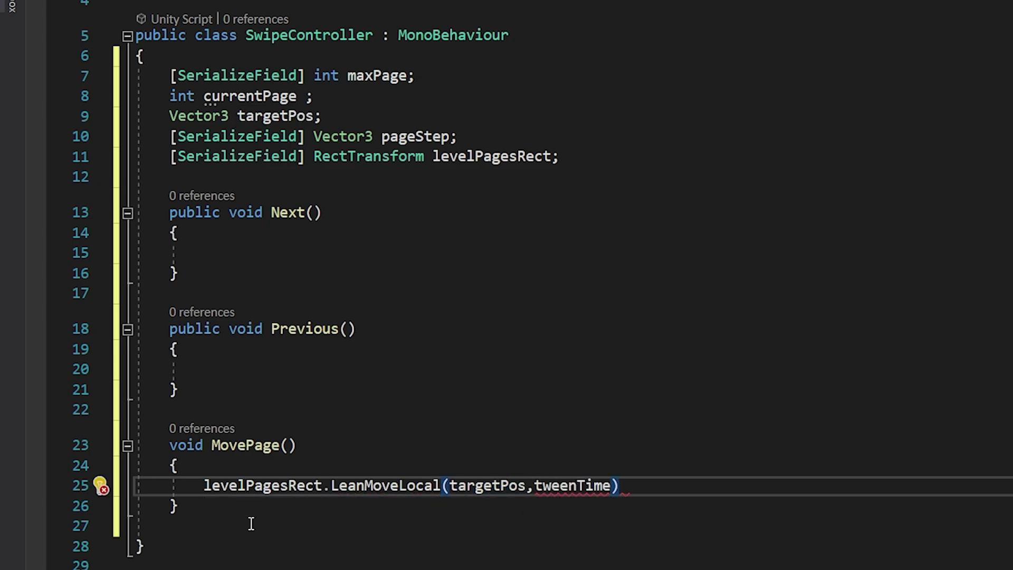
type(";")
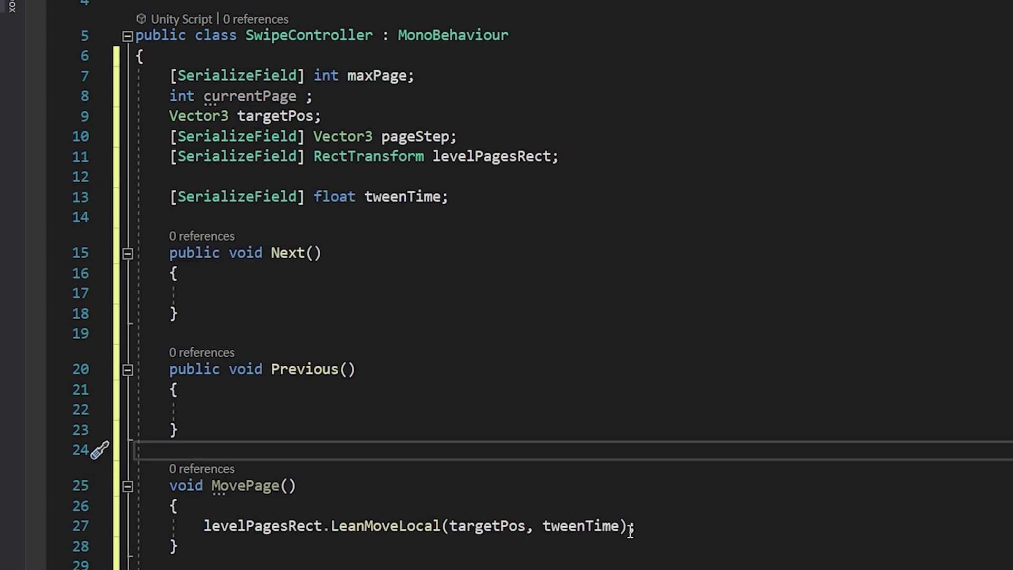
- Append .setEase(tweenType) to the LeanMoveLocal call and declare tweenType as a serialized LeanTweenType field
left_click(630, 530)
type(".setea")
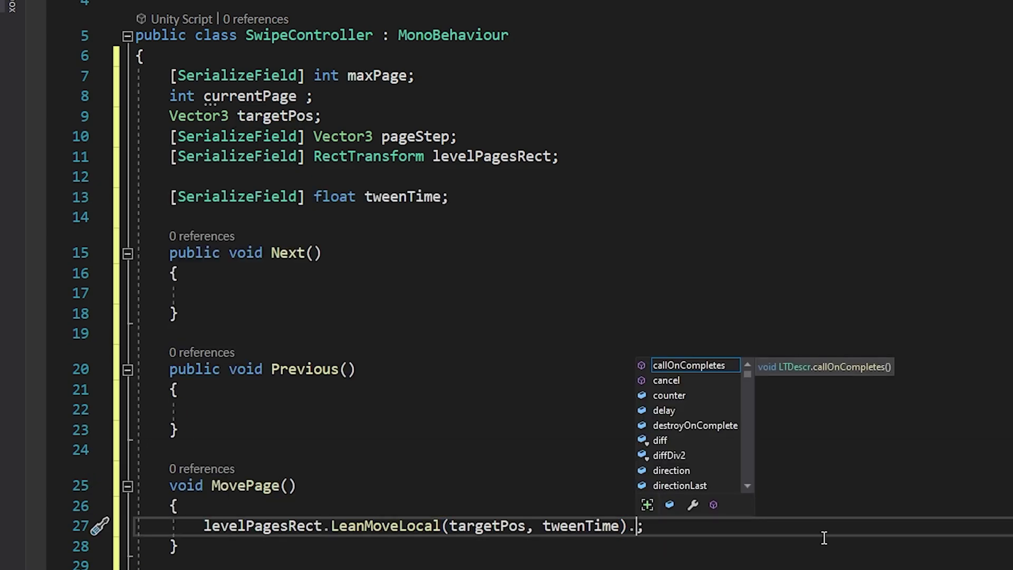
key("Tab")
type("(tweenTy")
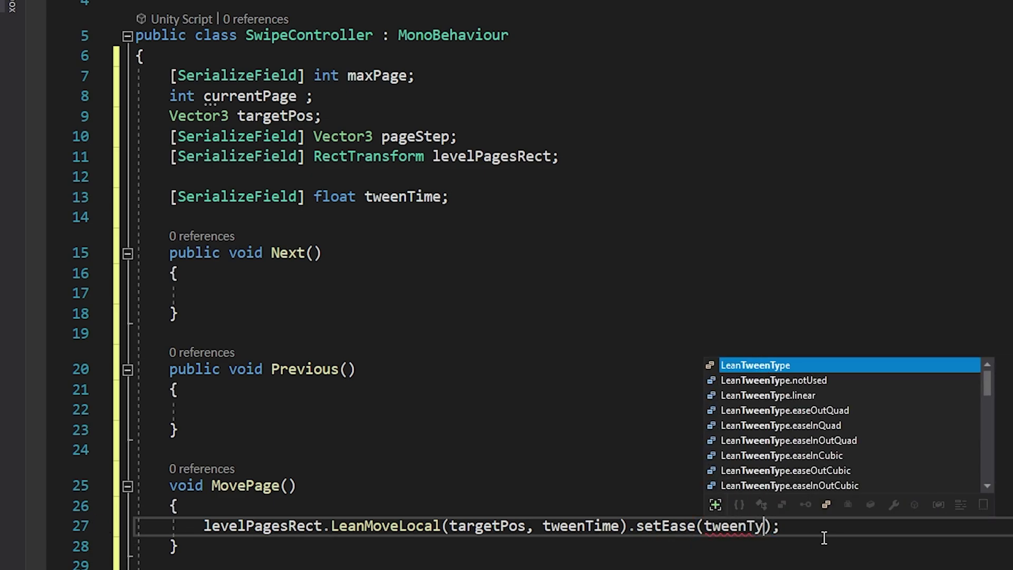
type("pe")
key("ctrl+period")
key("Return")
- Fill the Next method: if currentPage < maxPage, increment currentPage, add pageStep to targetPos and call MovePage()
scroll(507, 285, "down", 1)
left_click(204, 272)
type("if(currentPage<maxPage){")
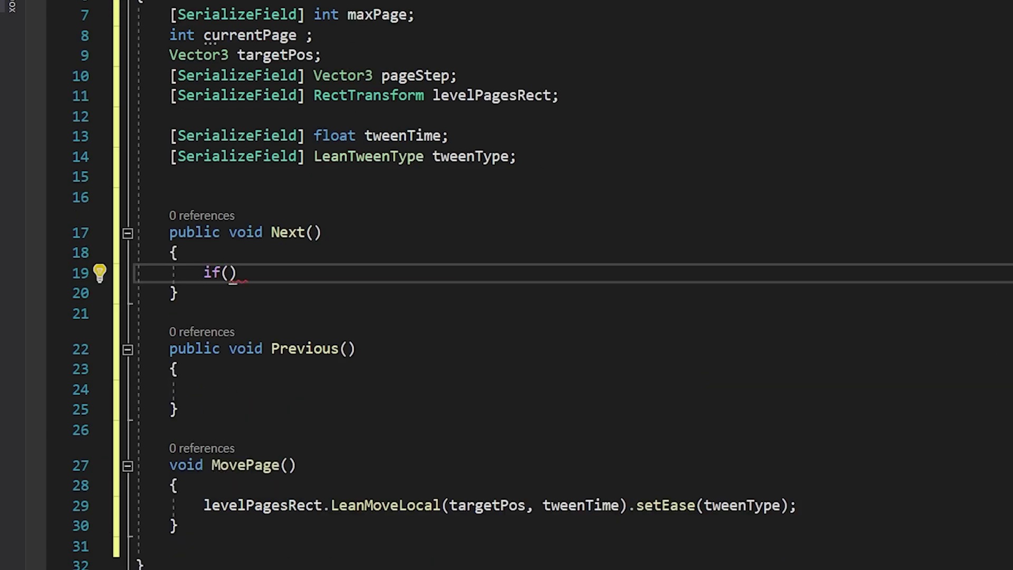
key("Return")
type("currentPage++;")
key("Return")
type("targetPos += pageStep;")
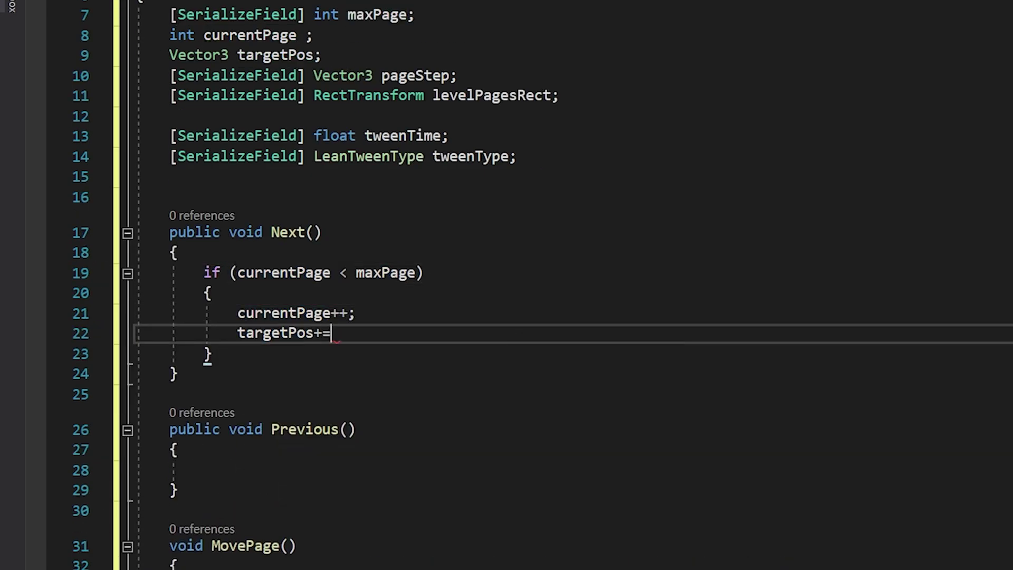
key("Return")
type("MovePage();")
- Fill the Previous method: if currentPage > 1, decrement currentPage, subtract pageStep from targetPos and call MovePage()
scroll(507, 285, "down", 2)
left_click(177, 349)
key("Return")
type("if (currentPage > ")
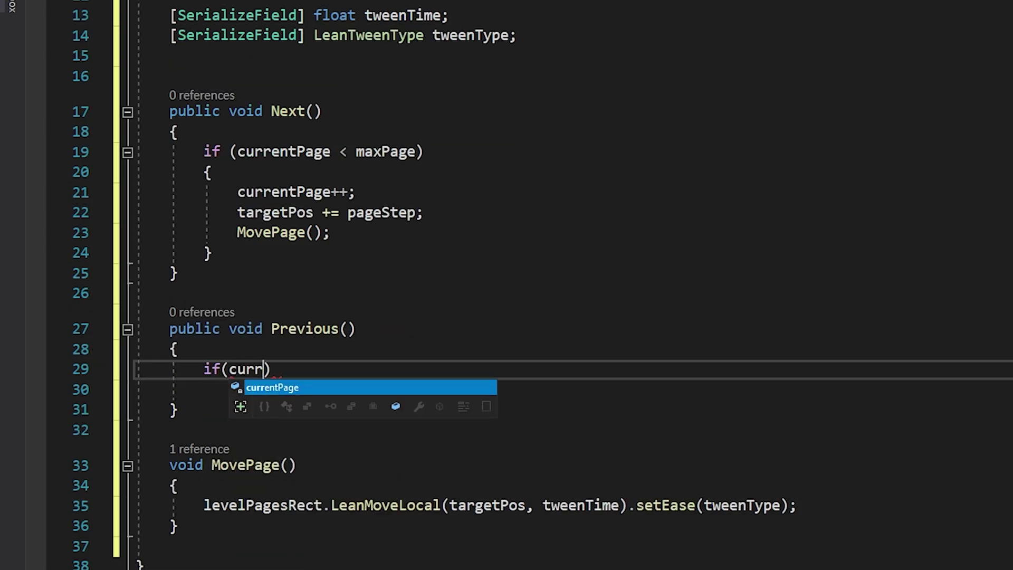
type("1)")
scroll(507, 285, "down", 2)
key("Return")
type("{")
key("Return")
type("currentPage--;")
key("Return")
type("targetPos-=pageStep")
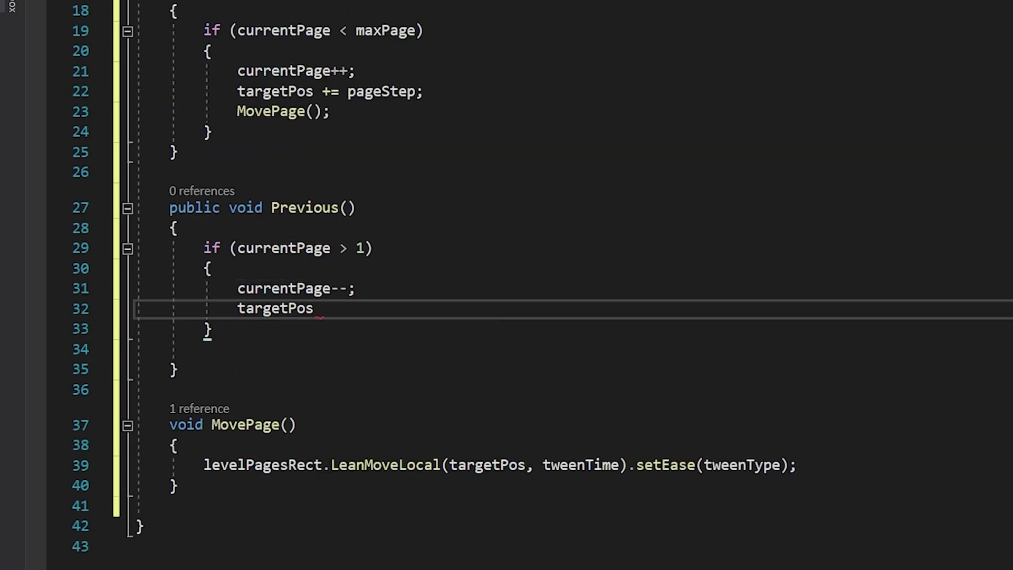
type(";")
key("Return")
type("MovePage();")
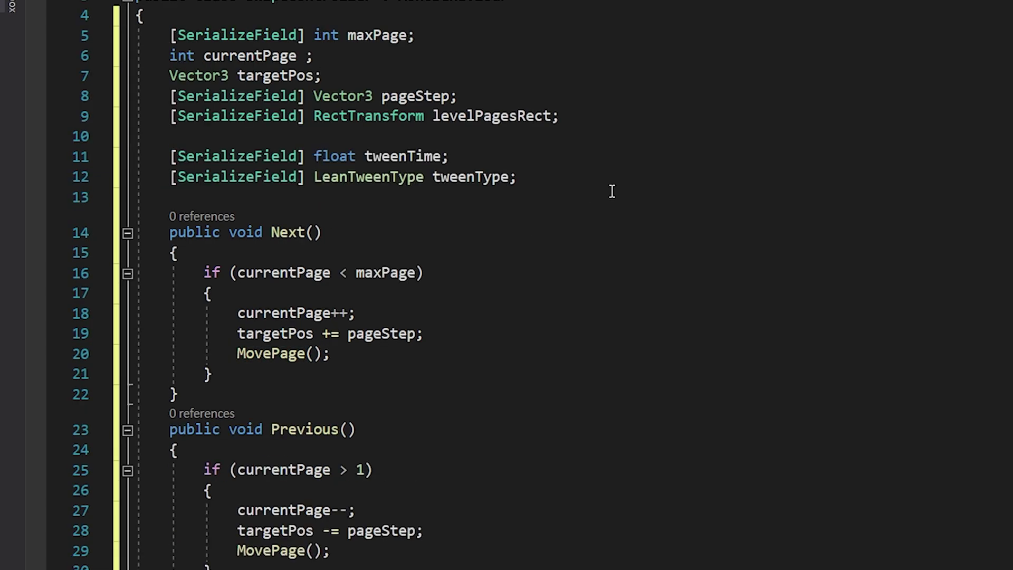
- Add a private Awake method that sets currentPage to 1 and targetPos to levelPagesRect.localPosition, and save the script
left_click(611, 185)
key("Return")
key("Return")
type("private void Awake() {     currentPage = 1;")
key("Return")
type("targetPos = levelPagesRect.localPosition")
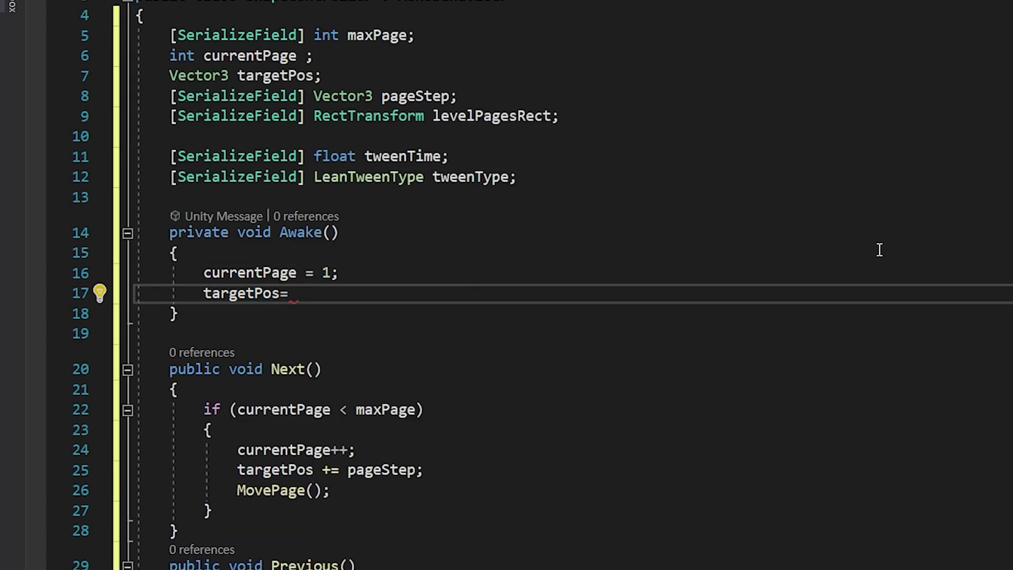
type(";")
left_click(943, 493)
scroll(943, 493, "down", 4)
left_click(943, 489)
key("ctrl+s")
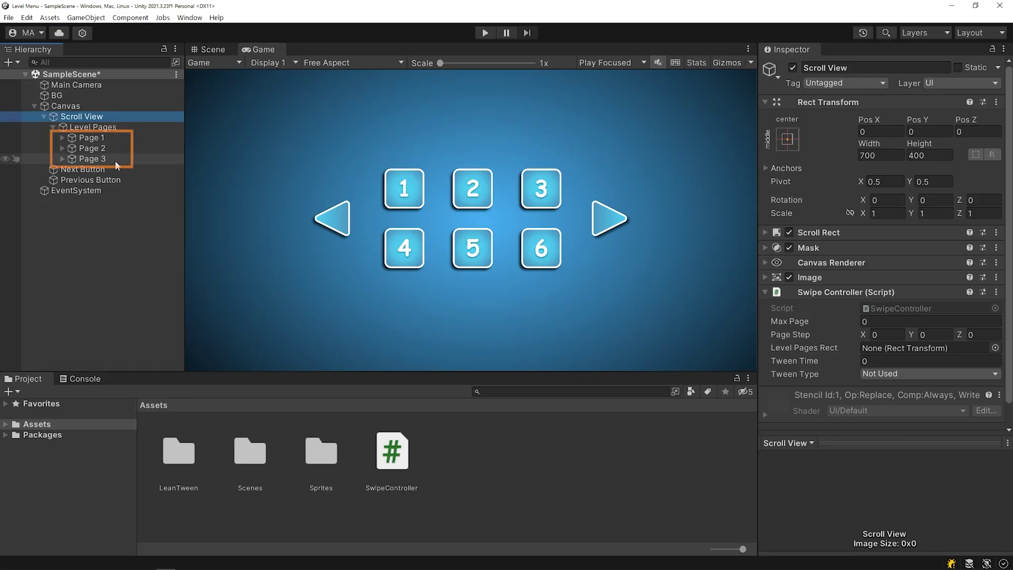
- Configure the Swipe Controller with Max Page 3, Level Pages as the Level Pages Rect, Tween Time 0.3 and Tween Type Ease Out Cubic
left_click(891, 318)
type("3")
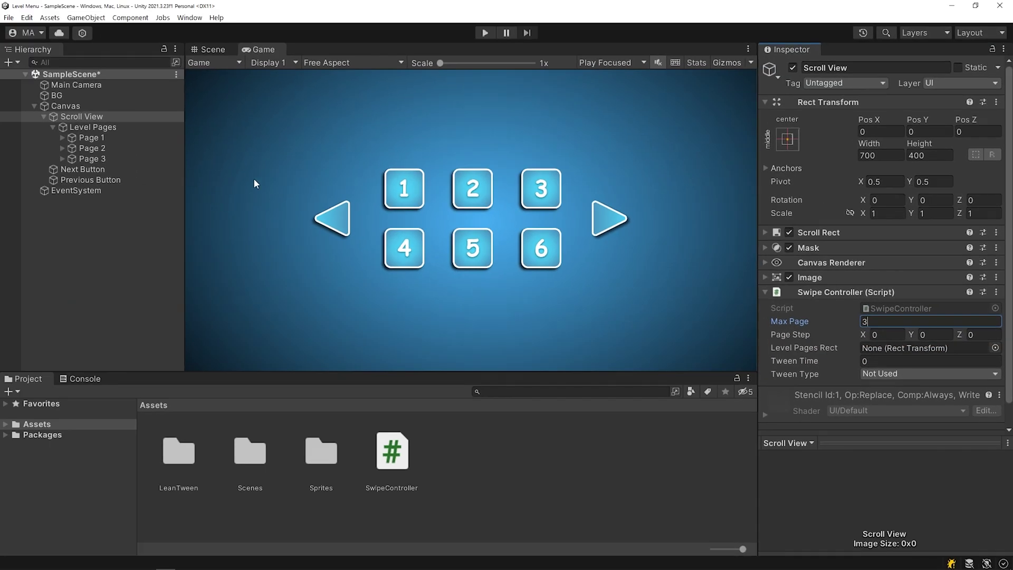
left_click_drag(93, 132, 931, 347)
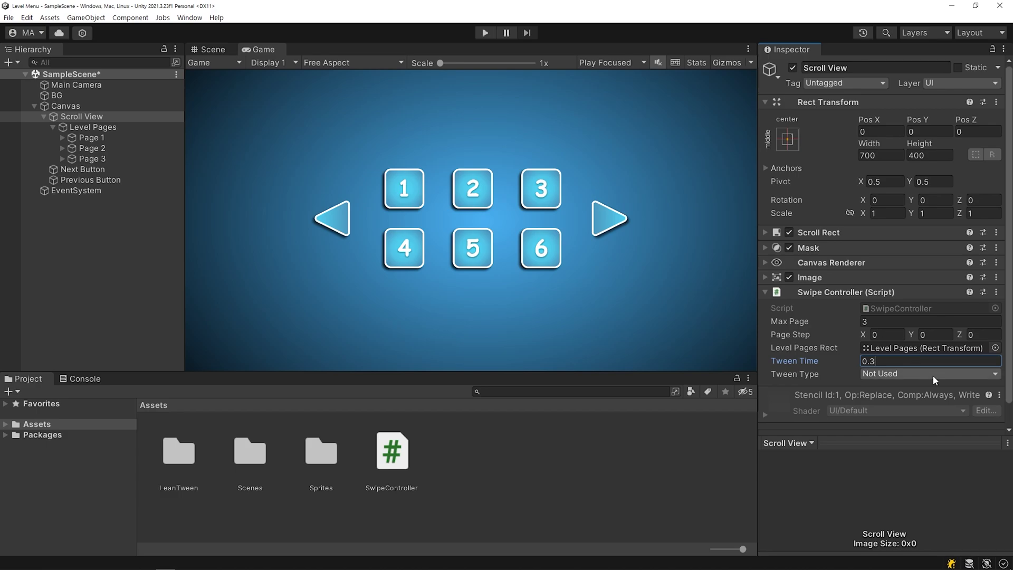
left_click(933, 375)
left_click(941, 192)
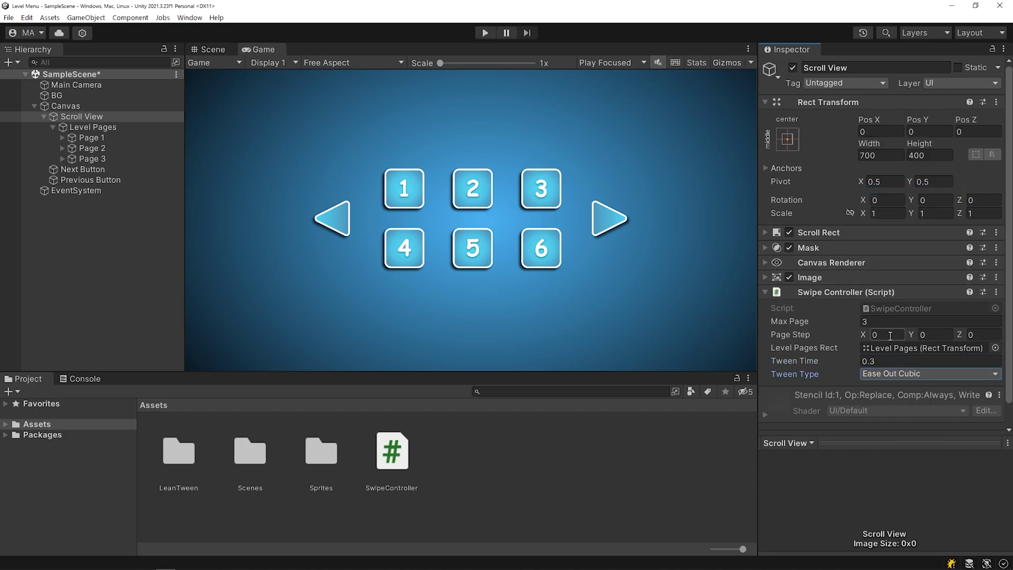
- Try shifting Level Pages along the X axis in the scene to gauge the page offset, and reset its Pos X to 0
left_click(208, 49)
left_click(103, 131)
key("w")
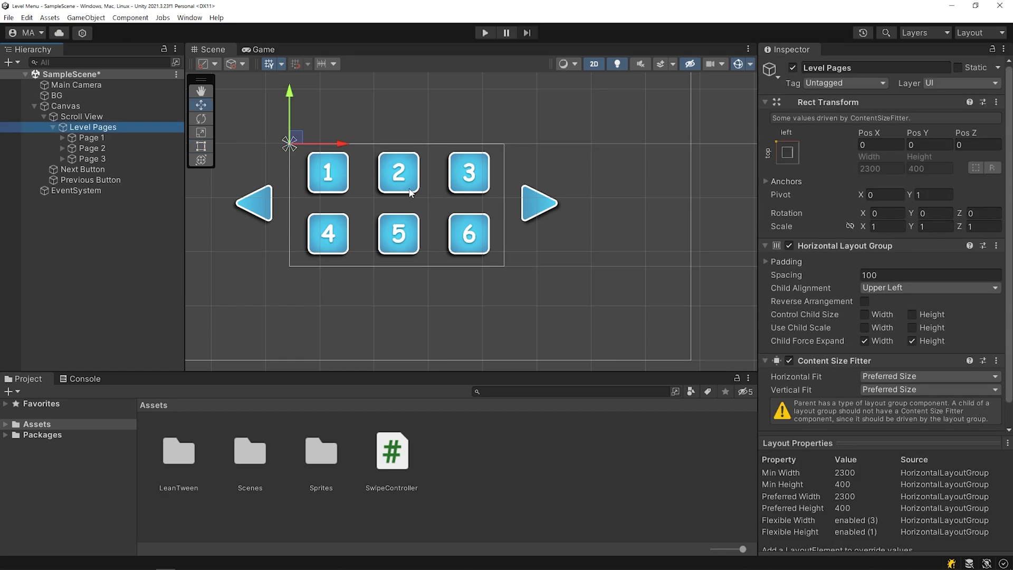
scroll(409, 193, "down", 1)
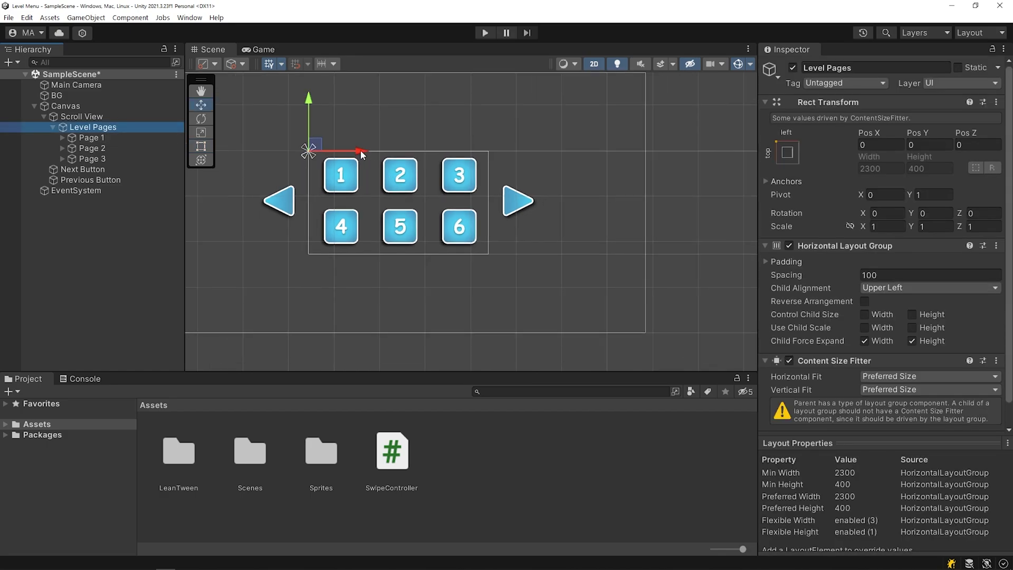
left_click_drag(362, 154, 302, 147)
left_click(884, 144)
type("0")
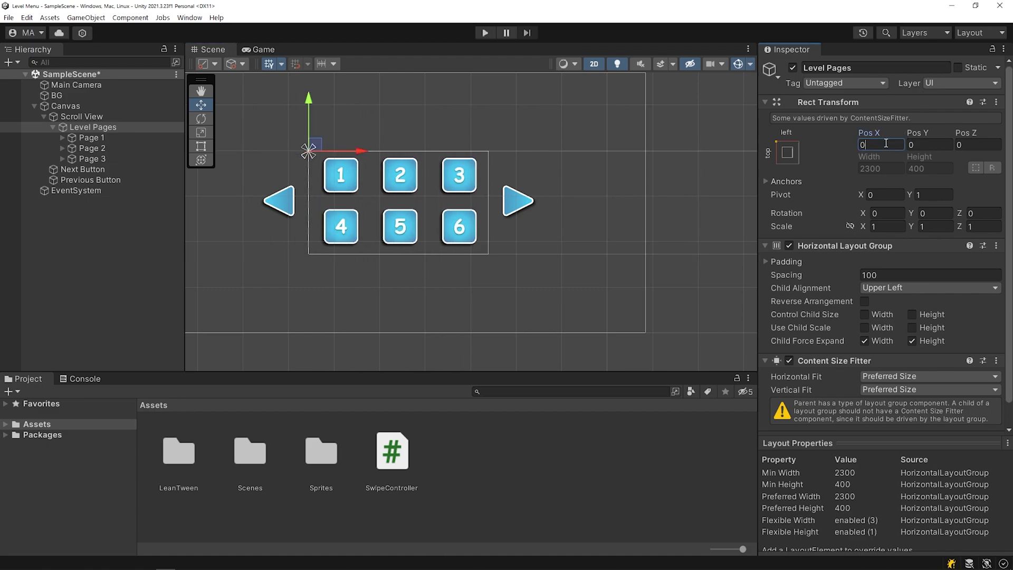
- Set the X value of Page Step to -800 in the Scroll View's Swipe Controller
left_click(81, 116)
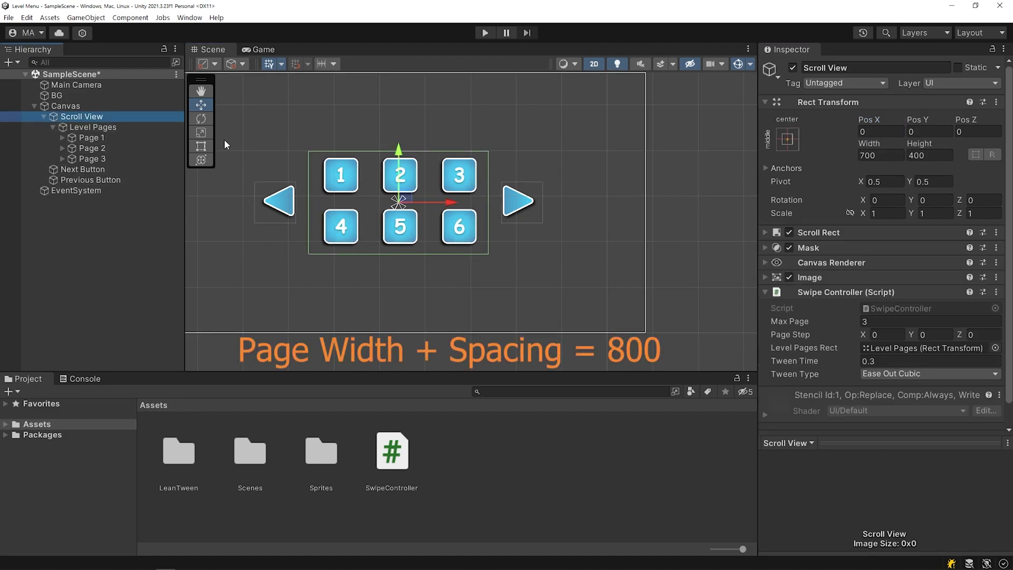
left_click(896, 335)
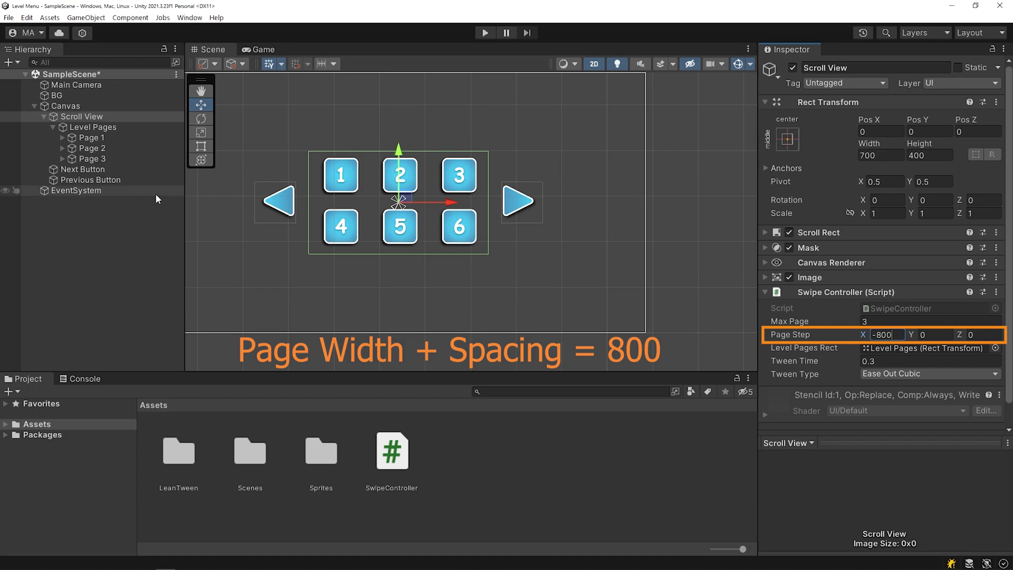
- Add an On Click event to the Next Button that targets Scroll View and calls SwipeController.Next
left_click(122, 170)
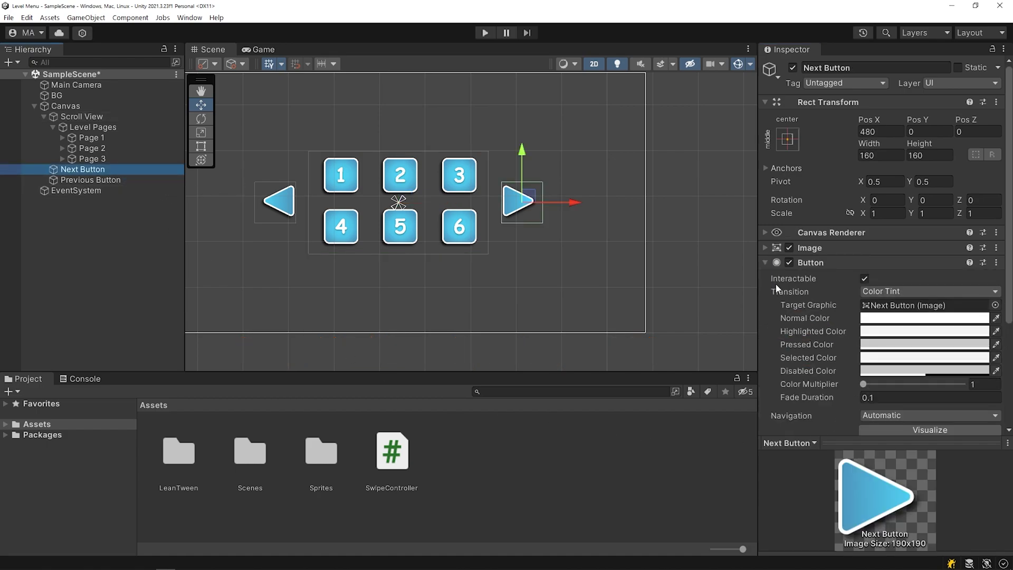
scroll(894, 337, "down", 5)
left_click(968, 356)
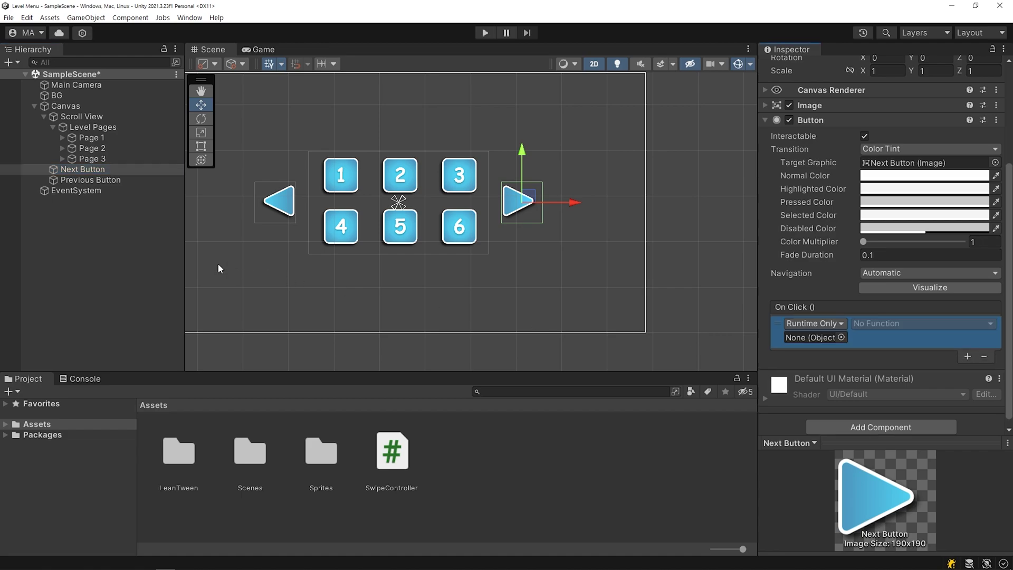
left_click_drag(88, 118, 784, 339)
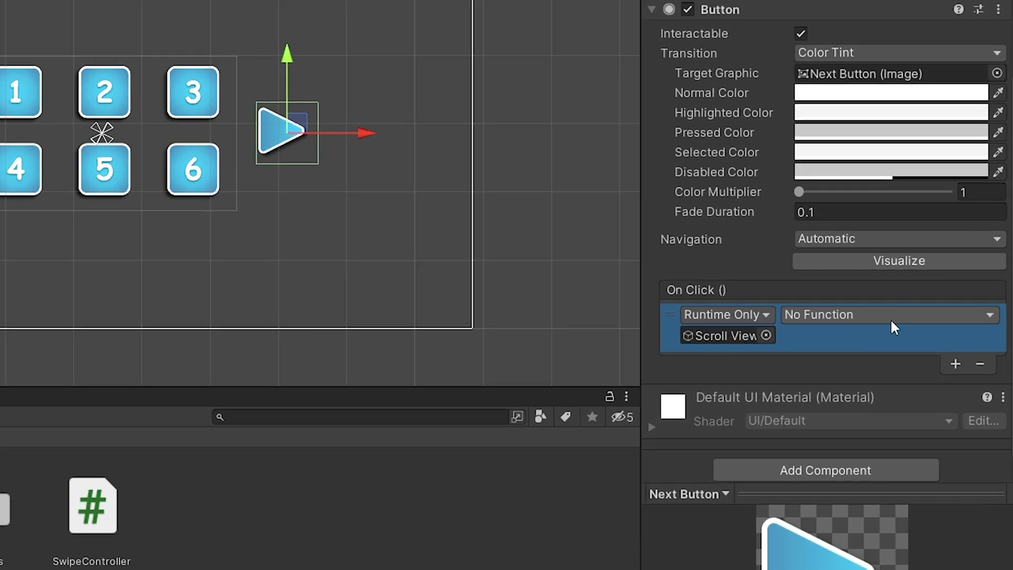
left_click(924, 324)
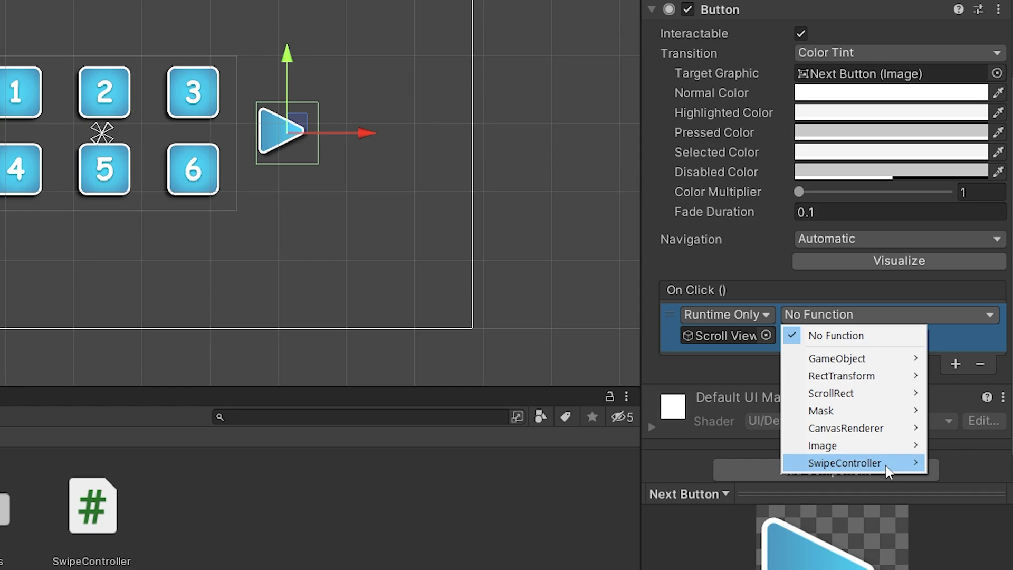
mouse_move(923, 427)
left_click(673, 373)
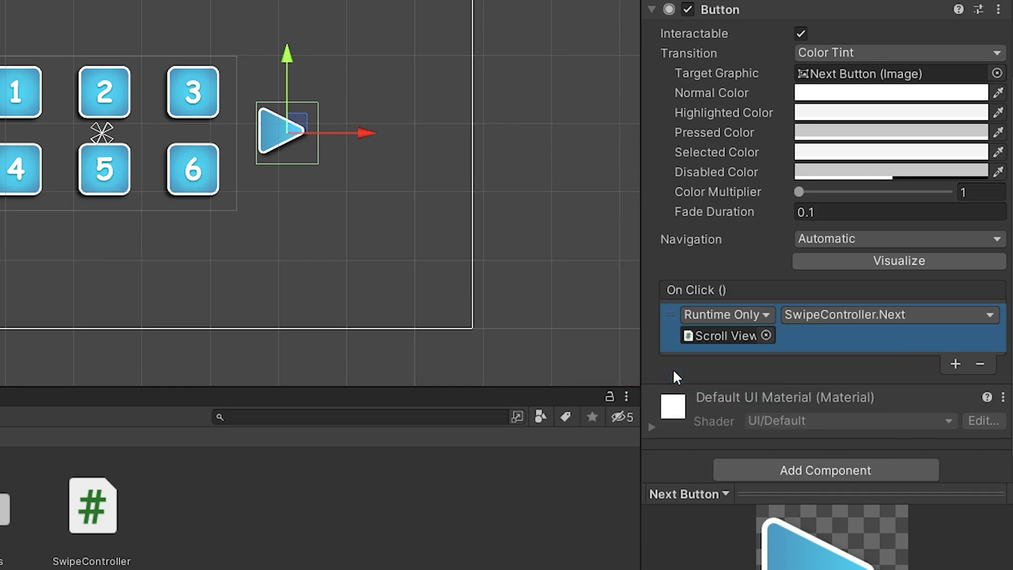
- Add an On Click event to the Previous Button that targets Scroll View and calls SwipeController.Previous
left_click(118, 180)
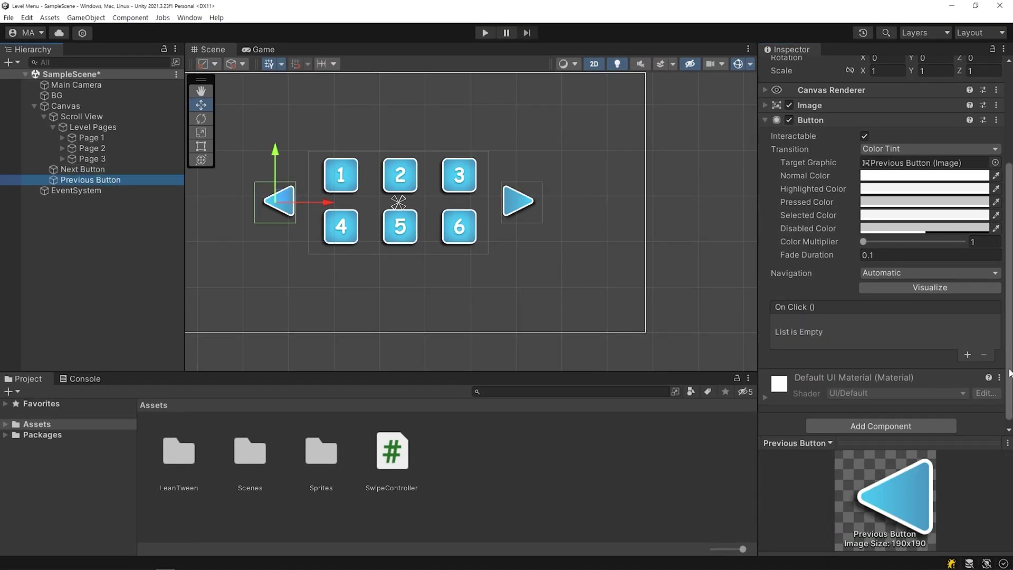
left_click(967, 355)
left_click_drag(82, 116, 799, 336)
left_click(909, 324)
mouse_move(910, 425)
left_click(745, 376)
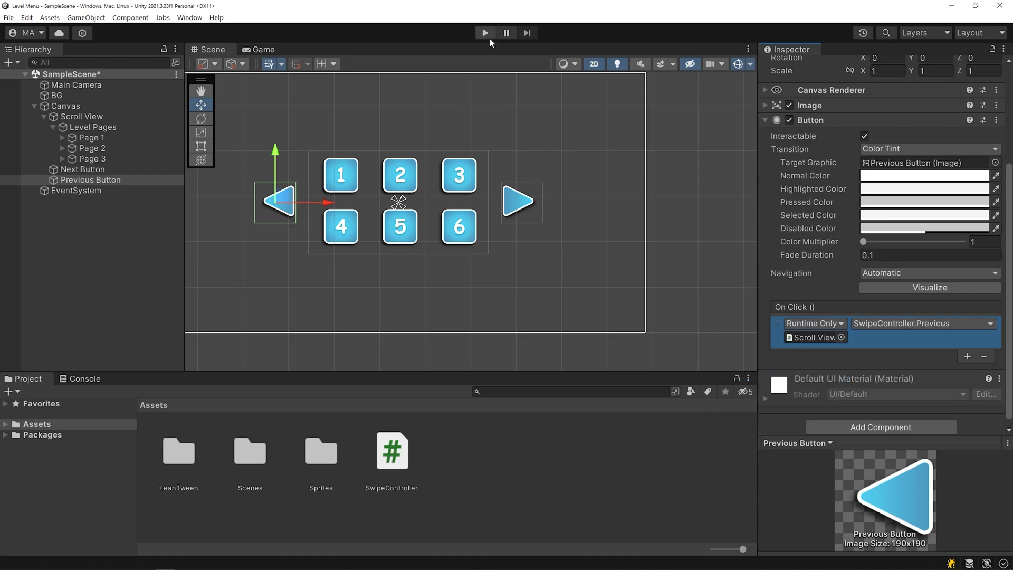
- Run the game and test paging forward to the last page and back to the first with the arrow buttons
key("ctrl+p")
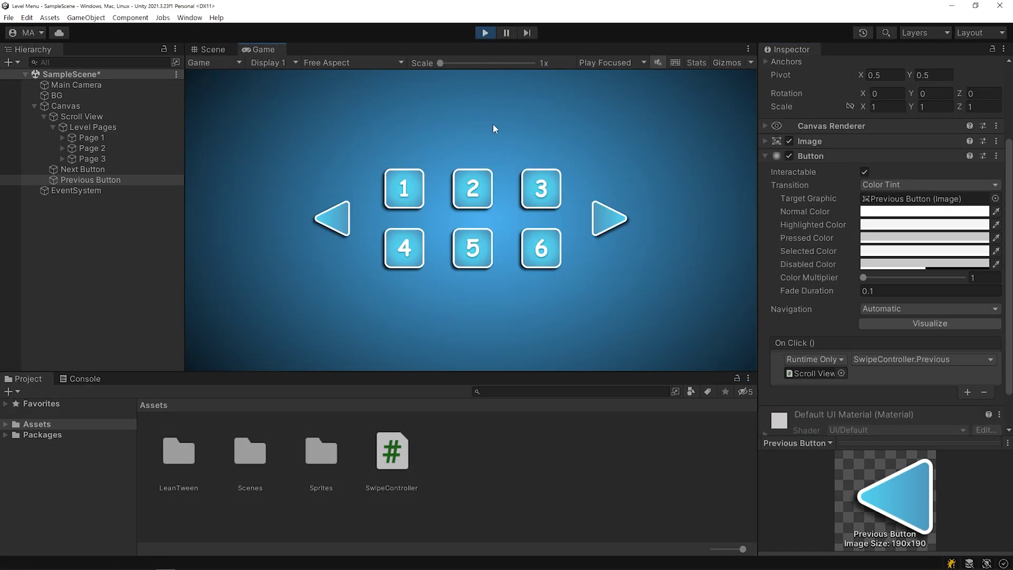
left_click(611, 226)
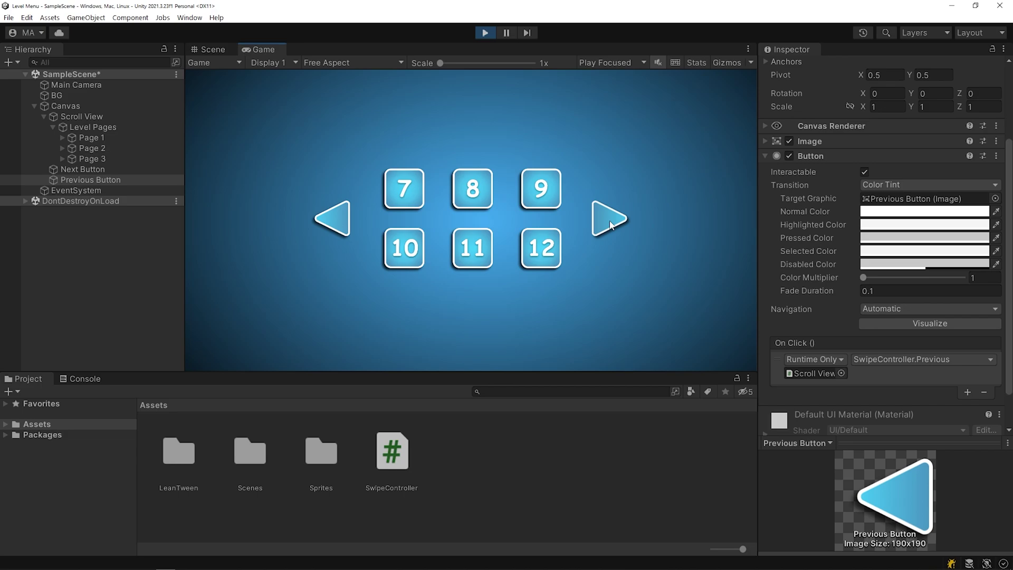
left_click(610, 226)
left_click(343, 225)
left_click(337, 227)
- Set the Scroll View's Tween Time to 1 in play mode and page forward, briefly trying a Page Step X of -500
double_click(814, 373)
left_click(868, 337)
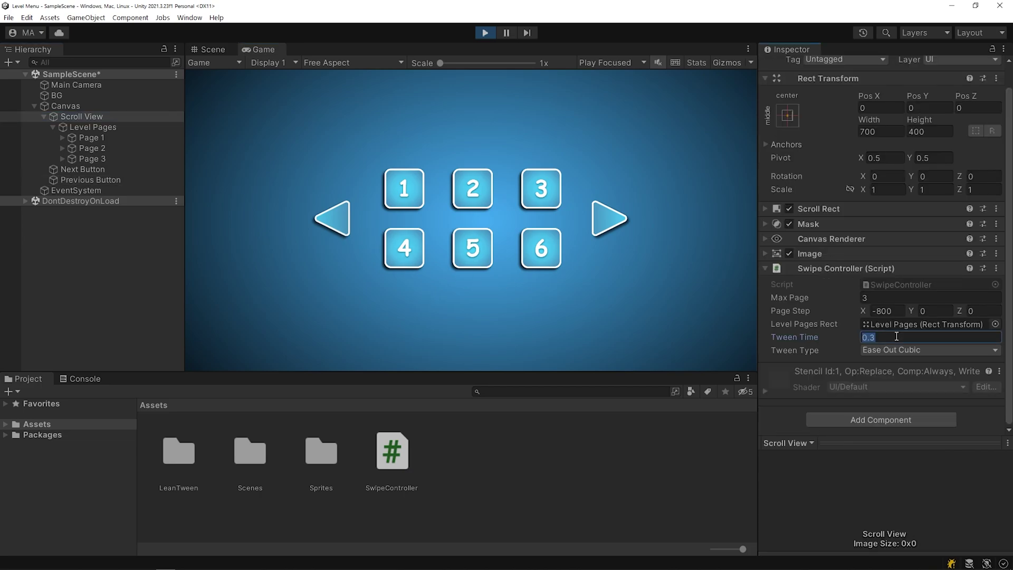
left_click(622, 219)
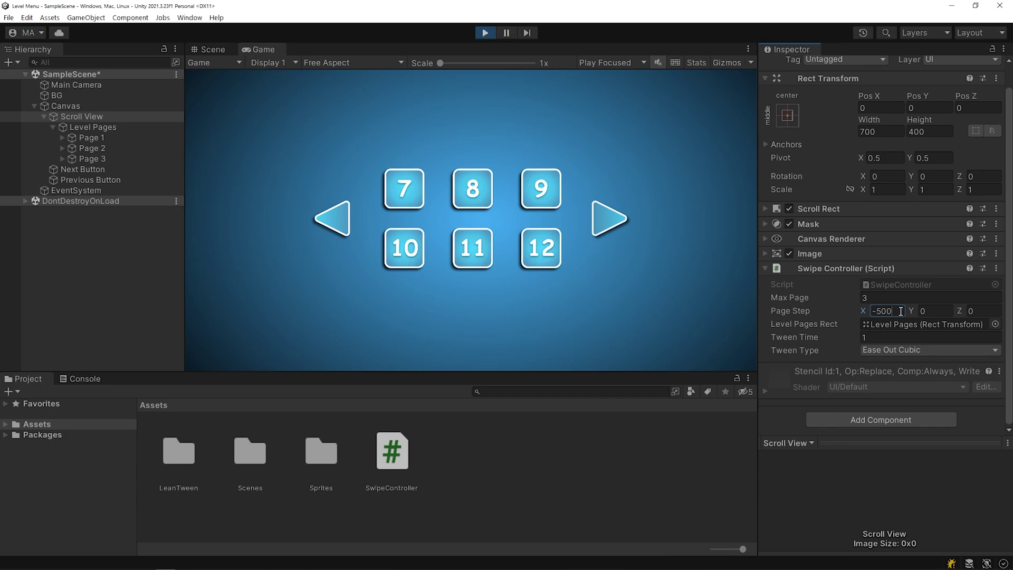
left_click(616, 228)
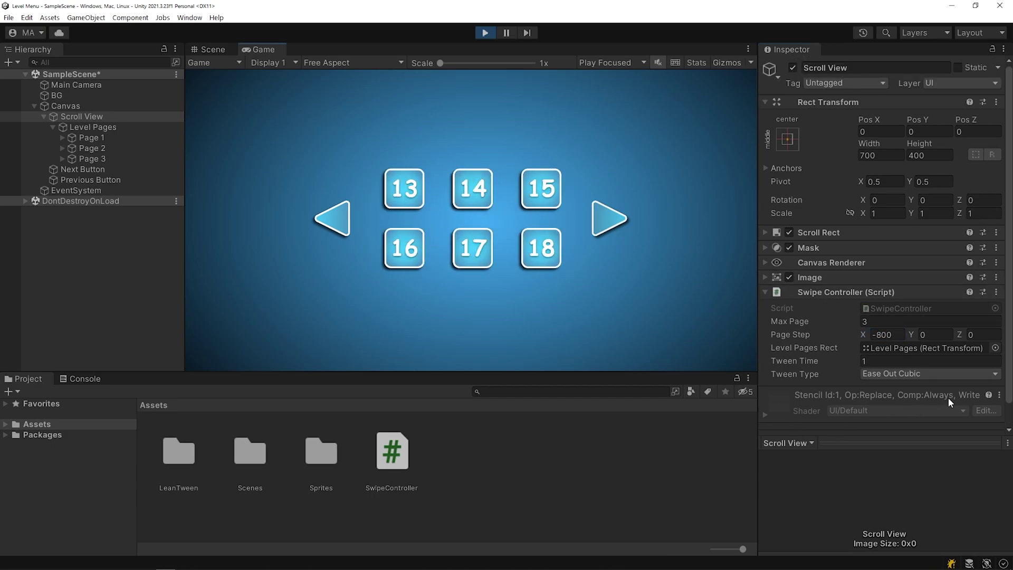
- Try the Ease In Sine tween type and page through the levels in the running game
left_click(961, 373)
left_click(926, 284)
left_click(591, 231)
left_click(333, 219)
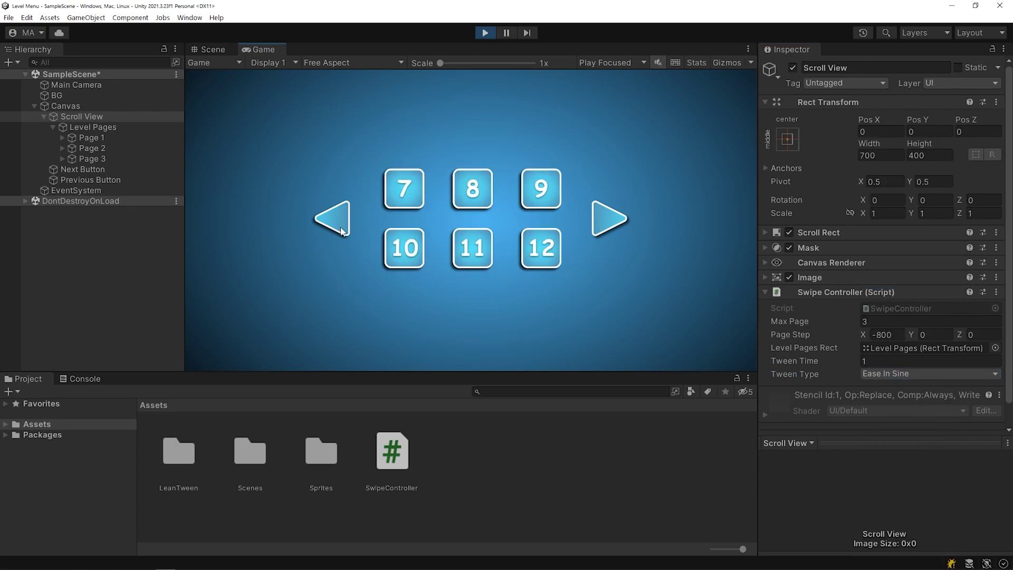
- Try the Ease Out Bounce tween type and page forward to the last page in the running game
left_click(966, 375)
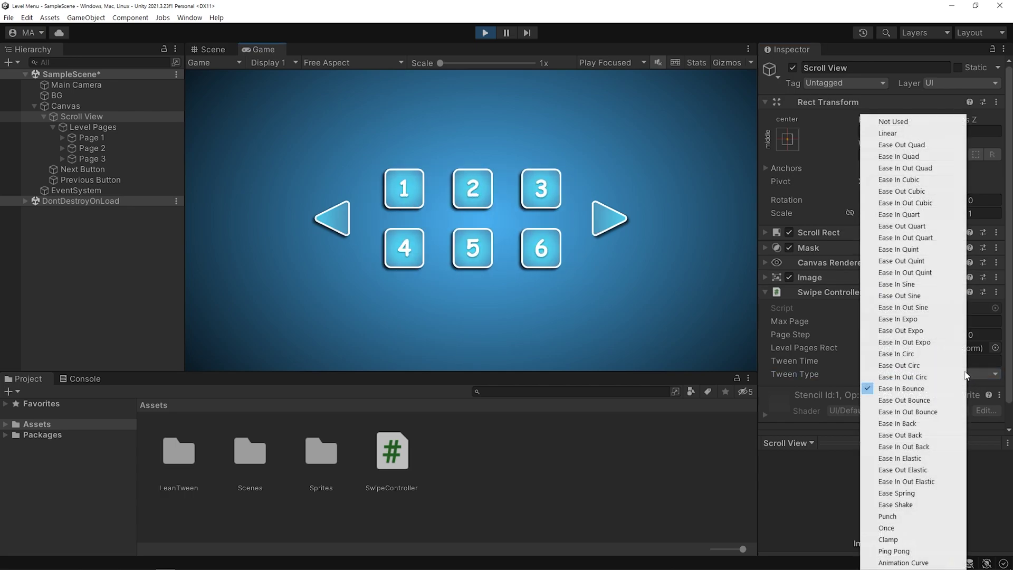
left_click(939, 400)
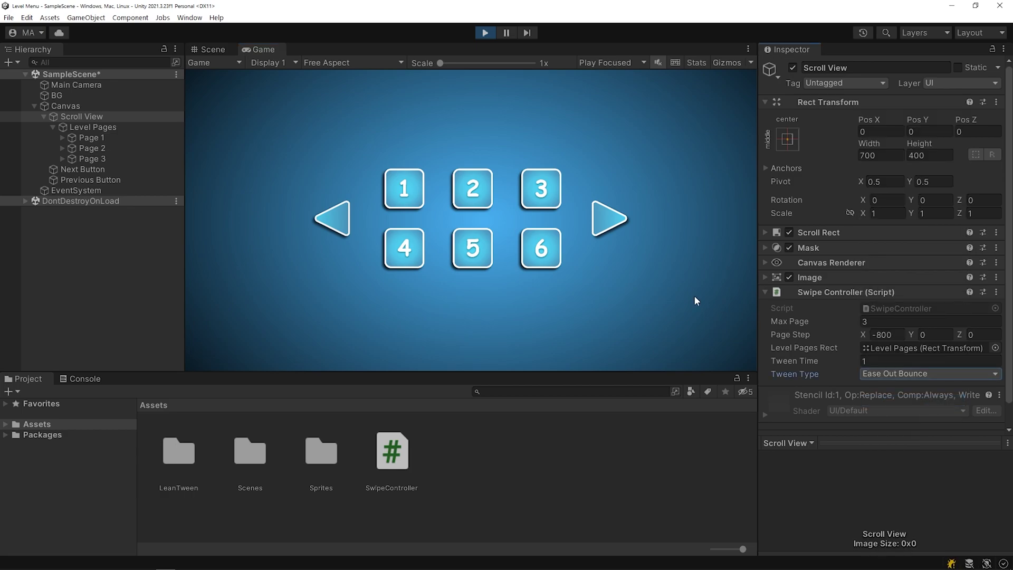
left_click(619, 222)
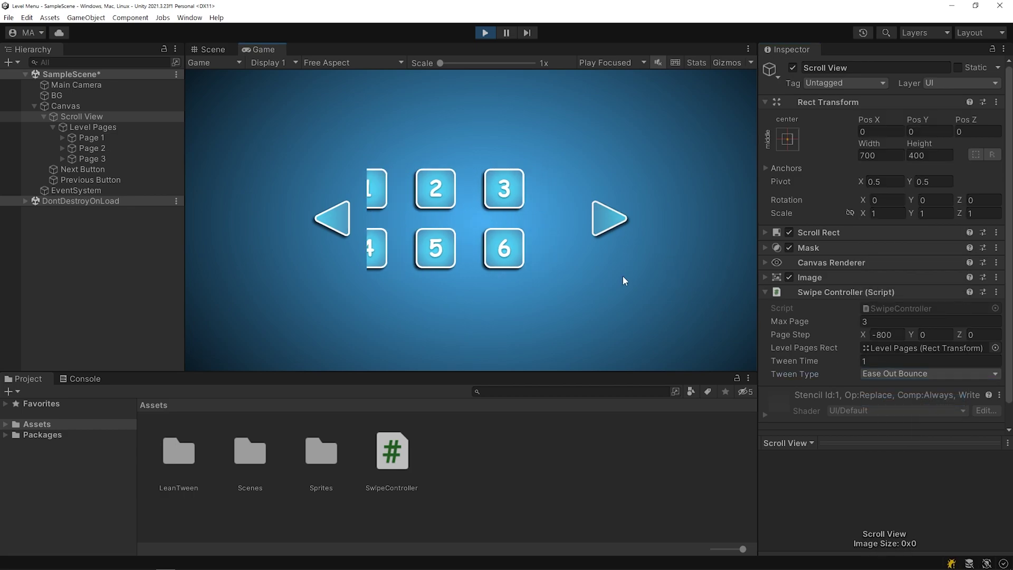
left_click(610, 228)
- Set the Tween Type back to Ease Out Cubic and page back to the first page in the running game
left_click(930, 372)
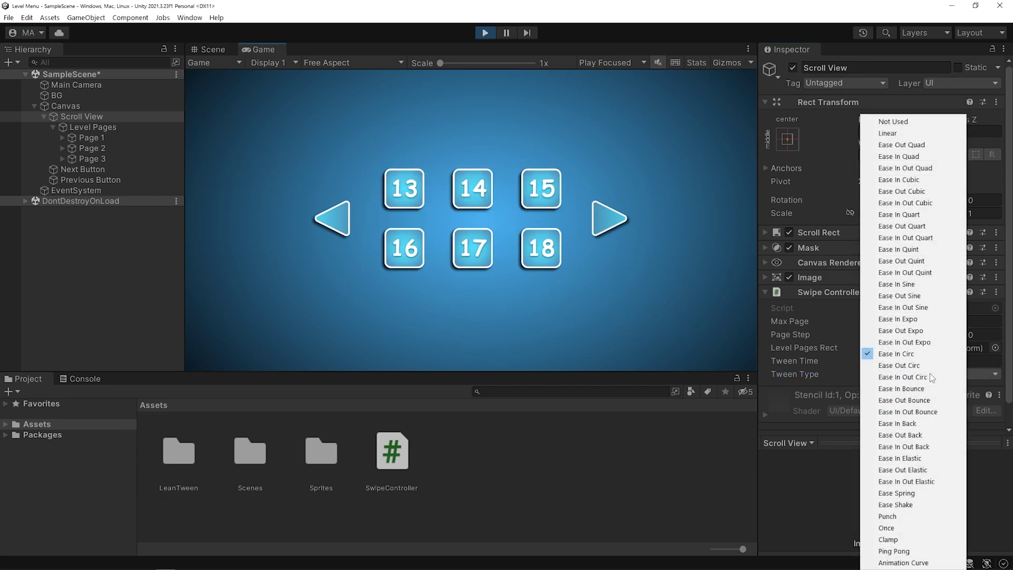
left_click(920, 191)
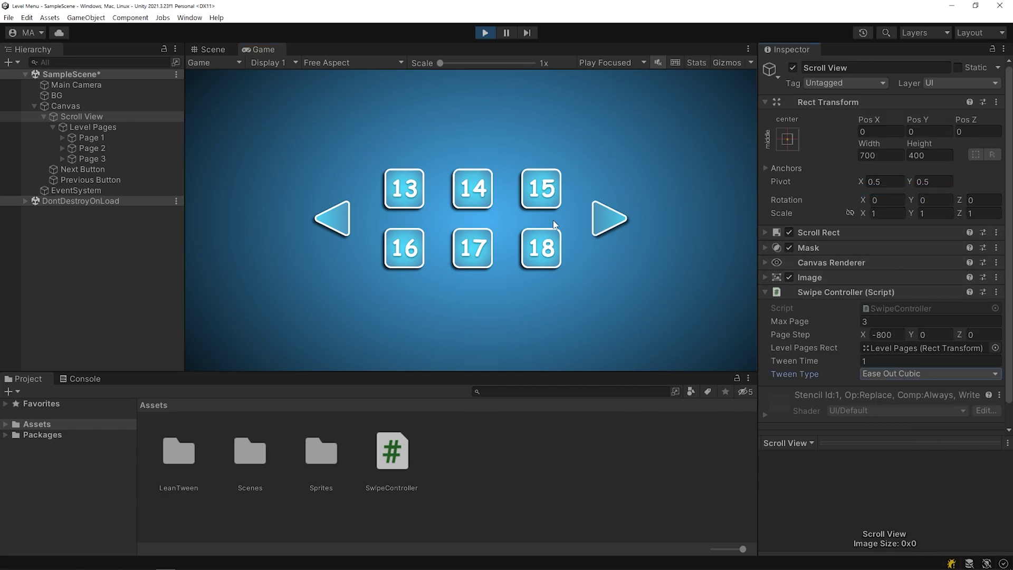
left_click(334, 219)
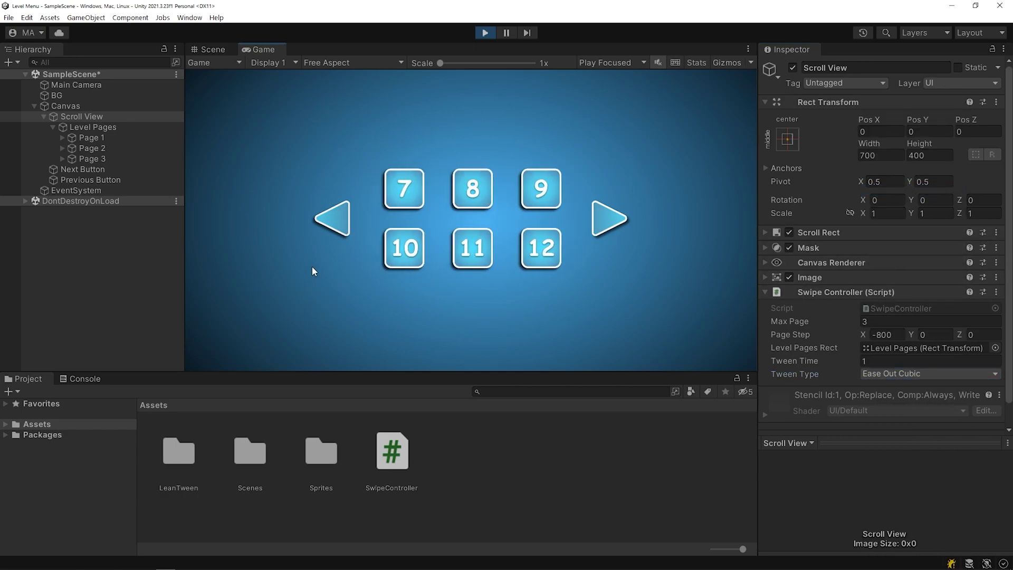
left_click(333, 220)
- Set the Tween Time to 0.4 and test paging forward and back through all three pages
left_click(896, 361)
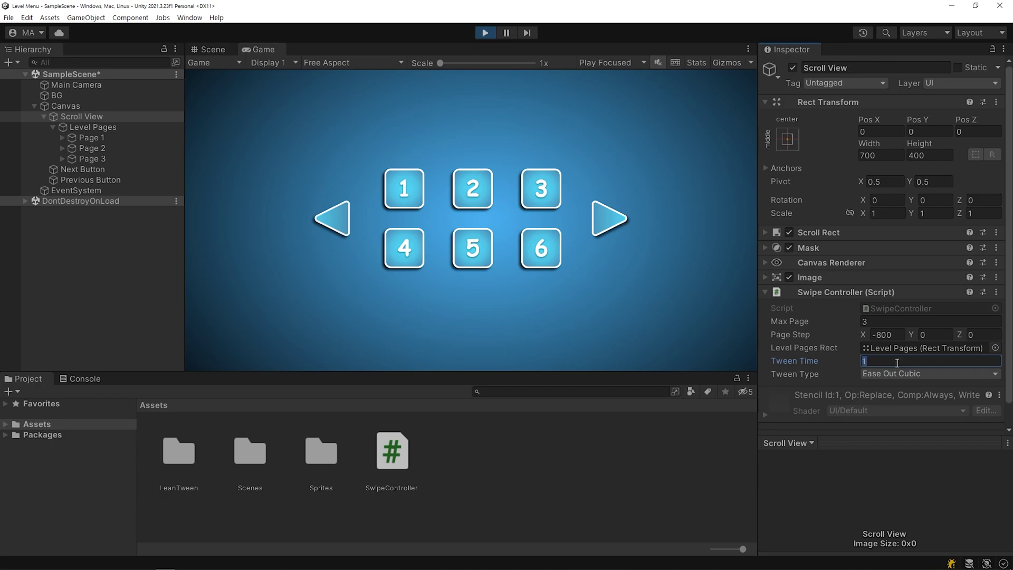
left_click(611, 229)
left_click(611, 230)
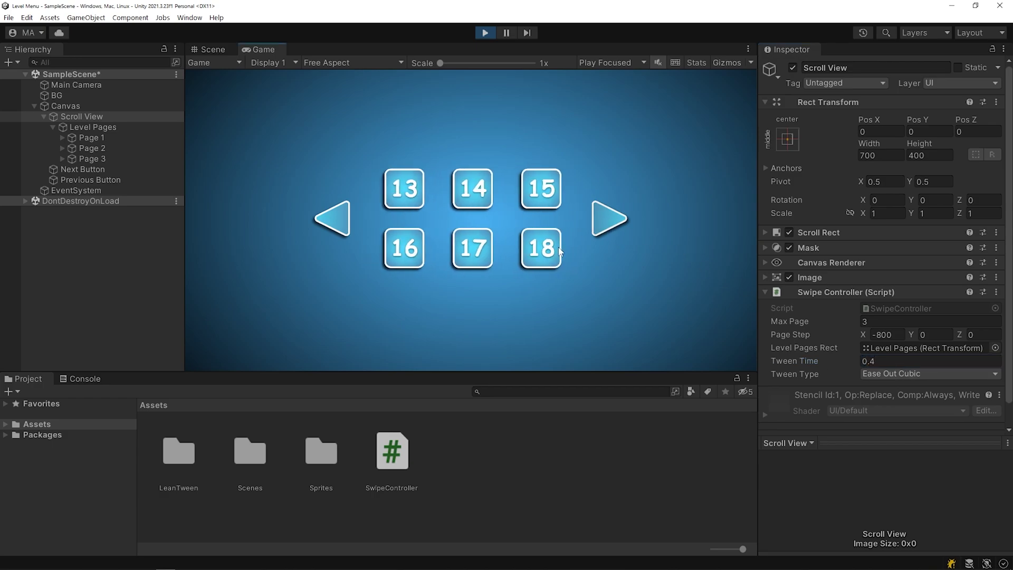
left_click(329, 225)
left_click(329, 235)
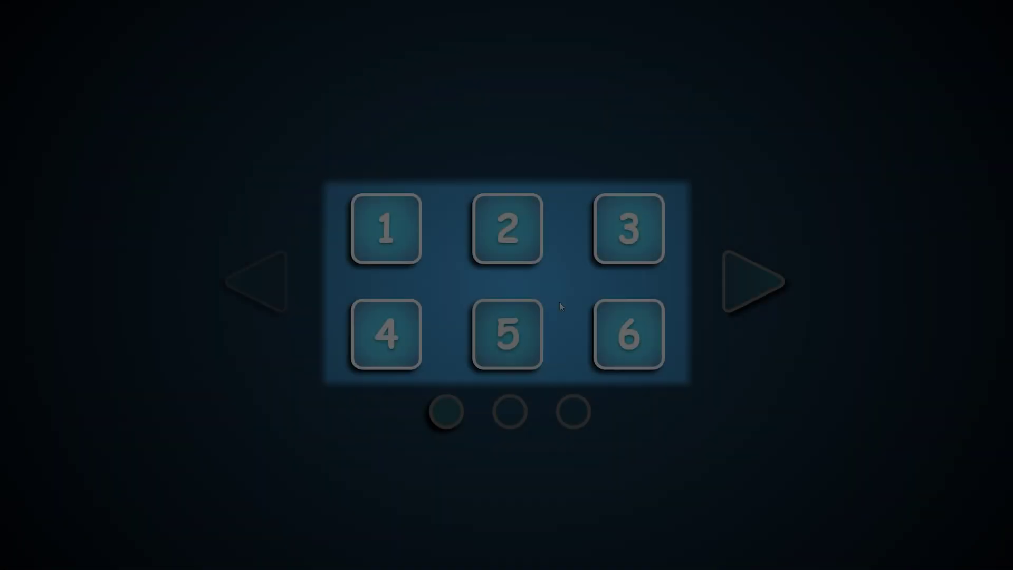
left_click_drag(617, 311, 531, 301)
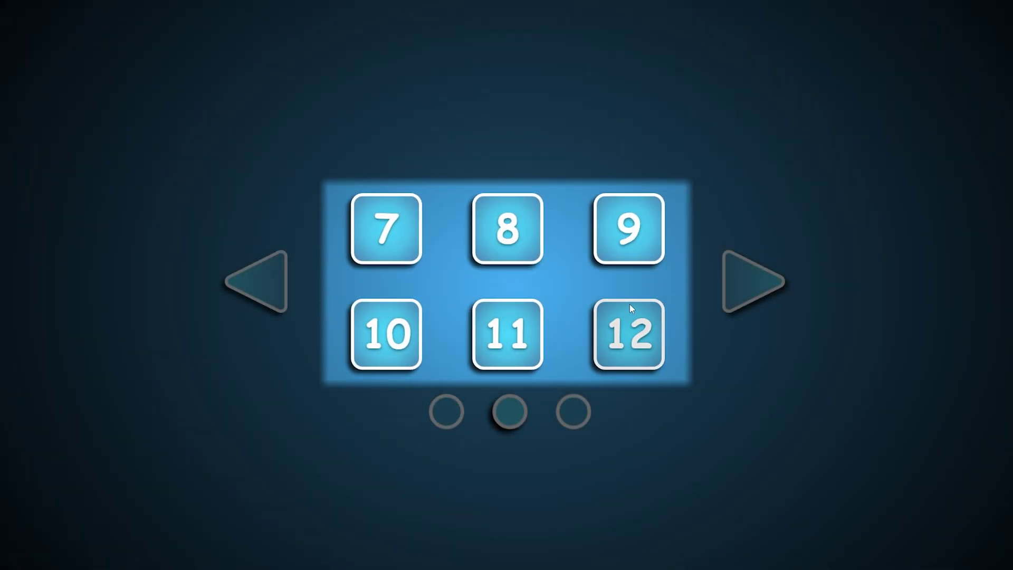
left_click_drag(629, 305, 471, 310)
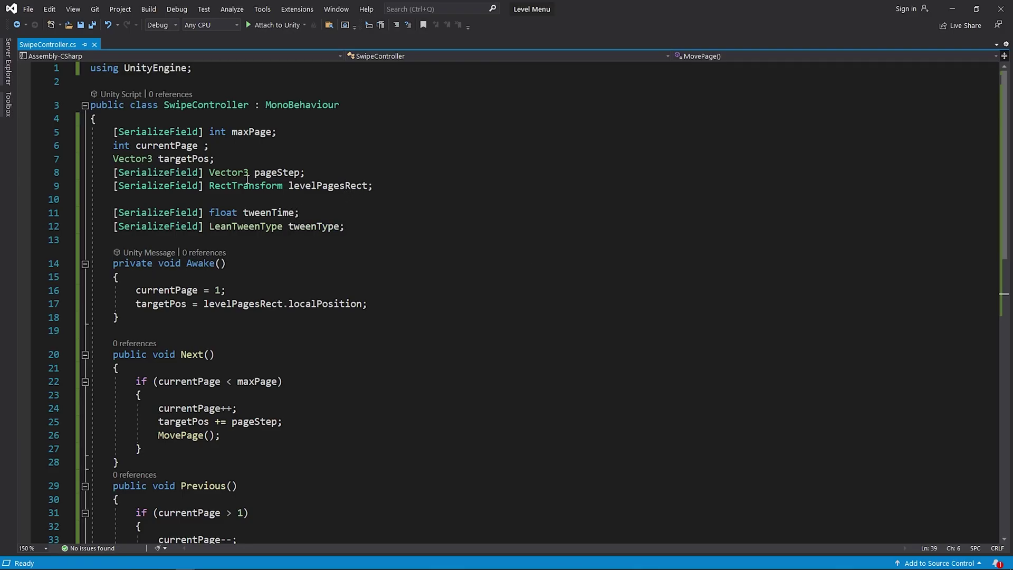
- Add a using UnityEngine.EventSystems directive below the existing using line in the SwipeController script in Visual Studio
left_click(348, 80)
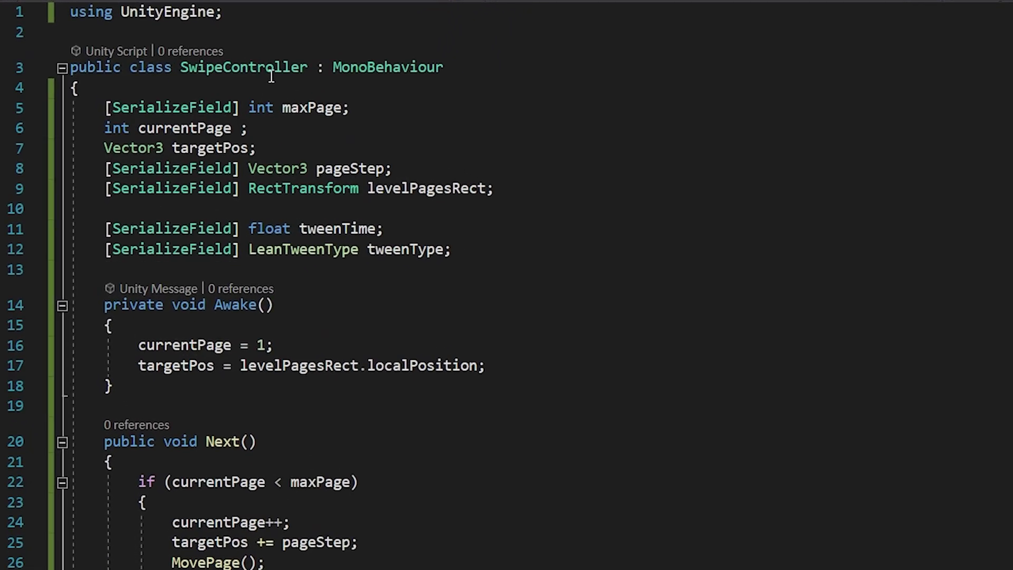
type("using un")
key("Tab")
type(".event")
key("Down")
key("Tab")
type(";")
key("Return")
- Implement the IEndDragHandler interface on the SwipeController class and empty the body of the generated OnEndDrag method
left_click(511, 96)
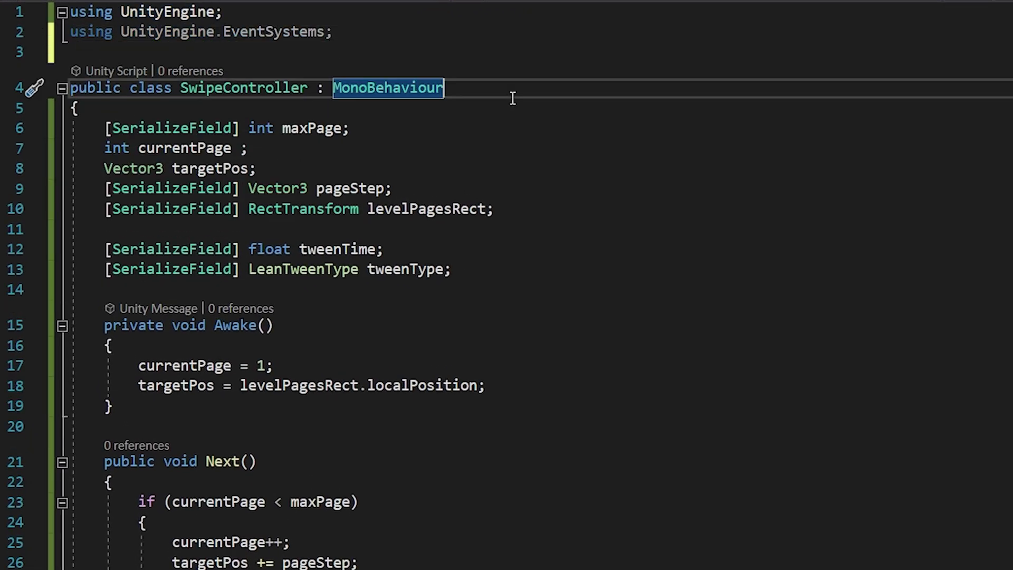
type(", IEN")
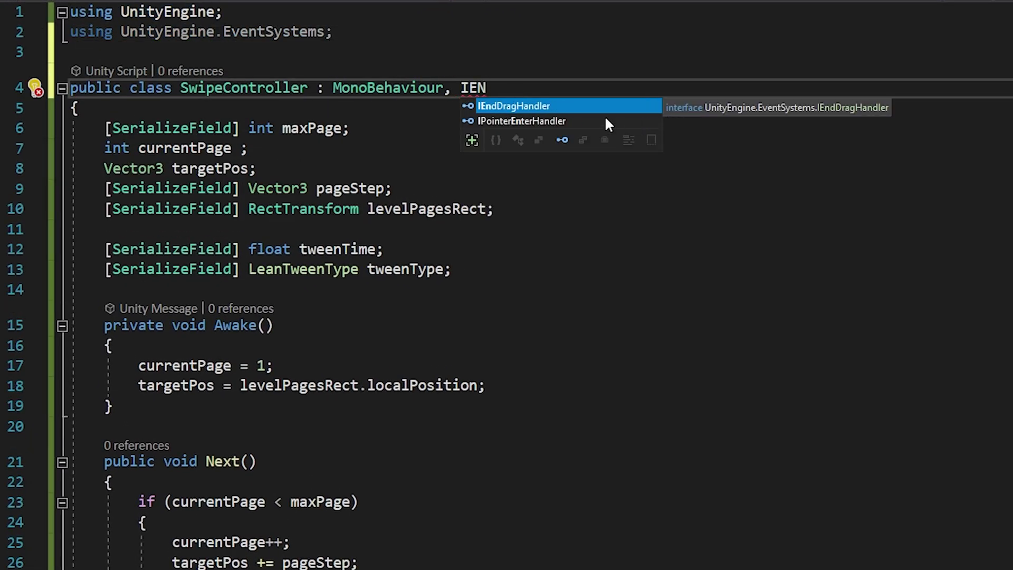
key("Tab")
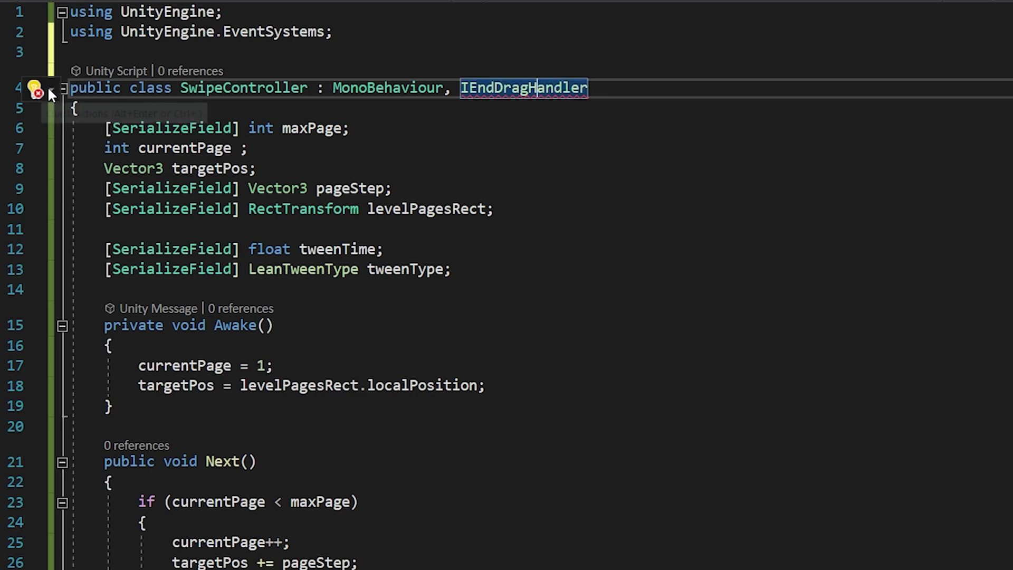
left_click(37, 90)
left_click(112, 112)
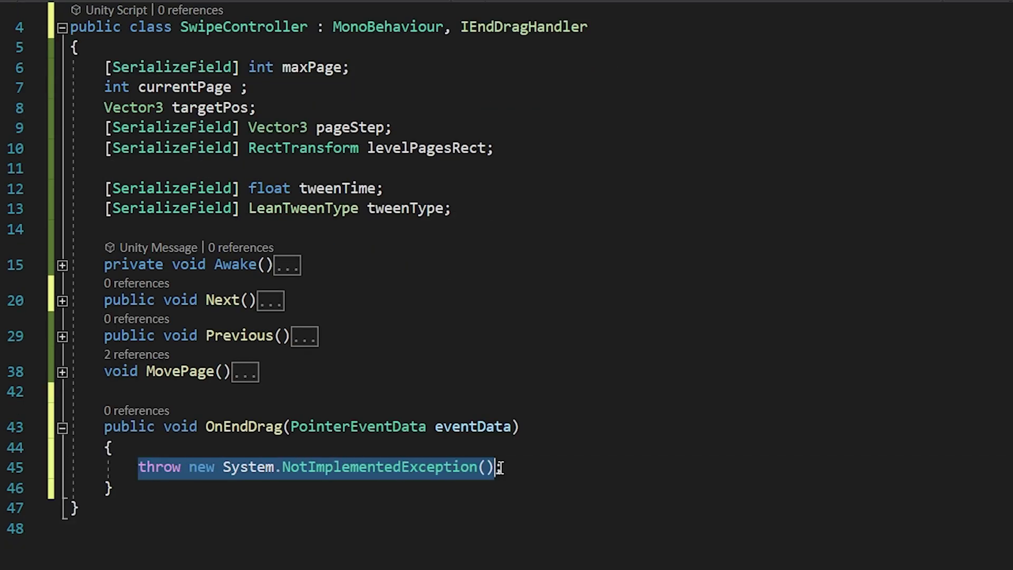
key("BackSpace")
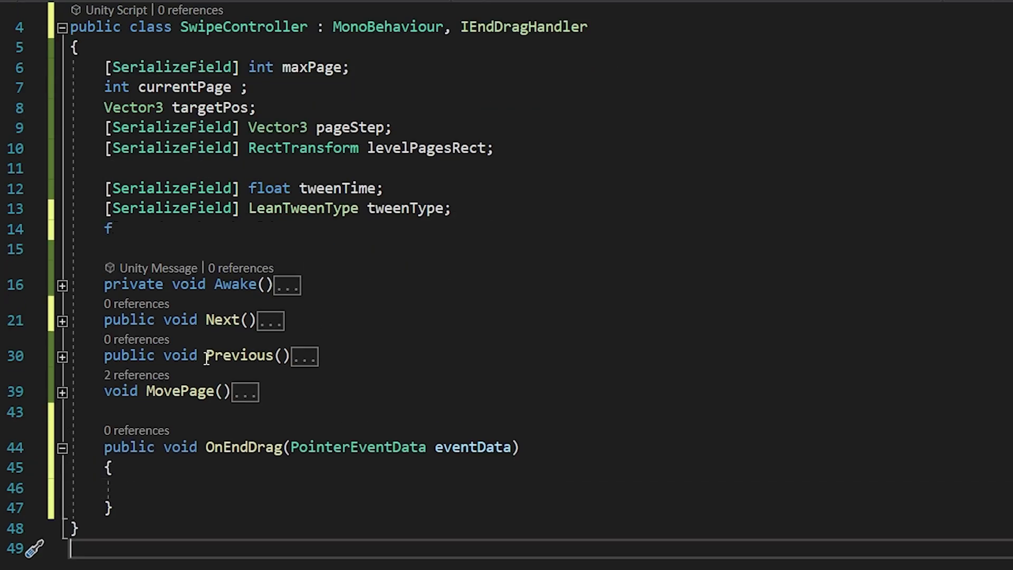
- Declare a float dragThreshould below tweenType and set it to Screen.width / 15 at the end of Awake
type("loat dragThreshould;")
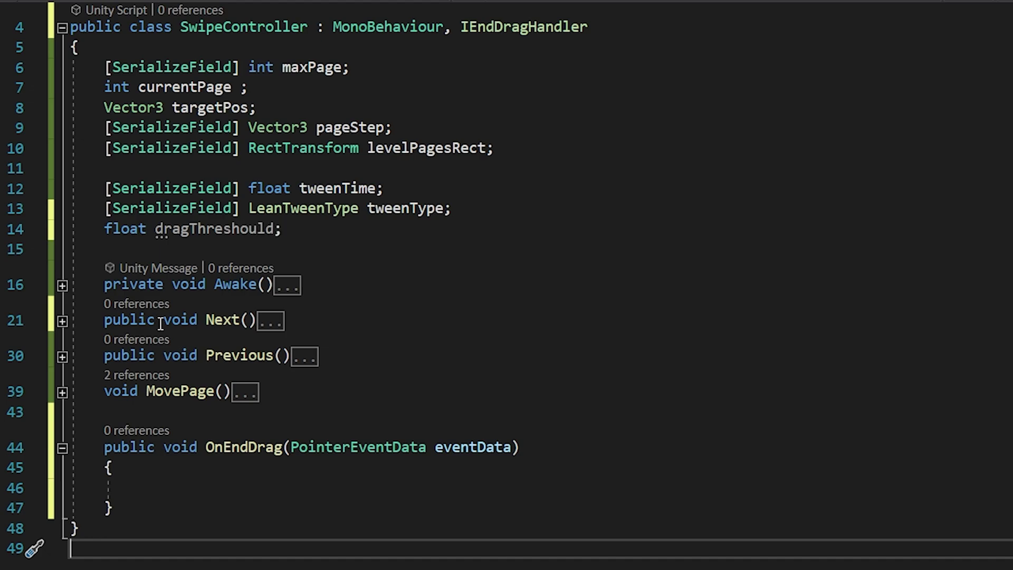
left_click(62, 286)
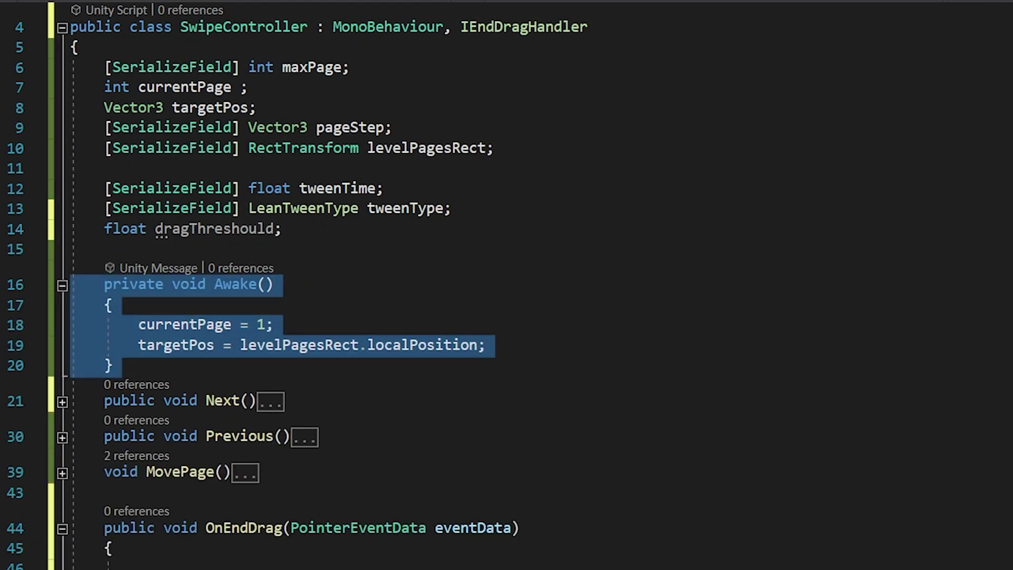
left_click(108, 548)
left_click(485, 345)
key("Return")
type("dragThreshould = Screen.width / 15;")
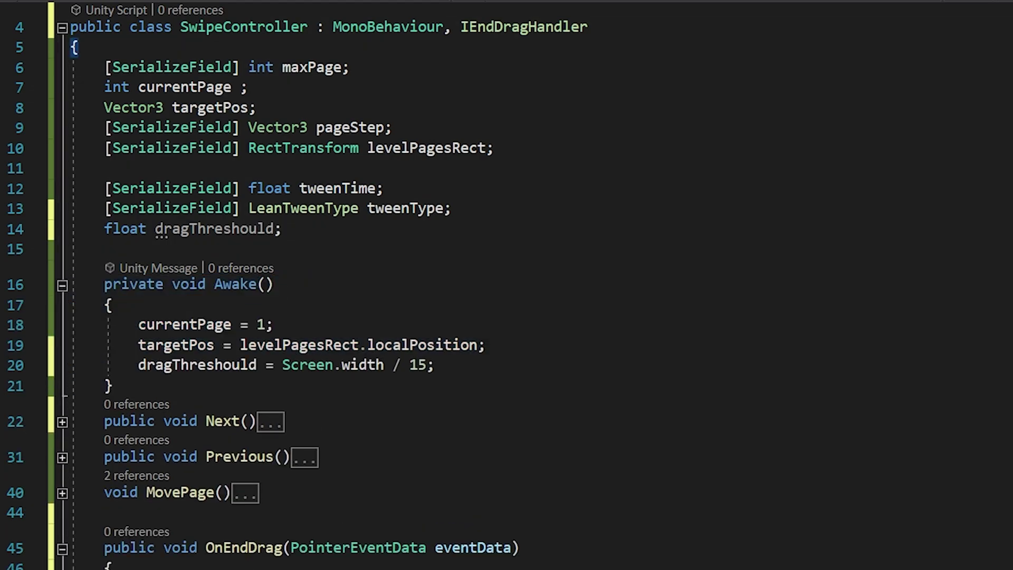
- In OnEndDrag, add an if block checking Mathf.Abs(eventData.position.x - eventData.pressPosition.x) > dragThreshould
scroll(249, 416, "down", 4)
left_click(249, 346)
type("if(Mathf.Abs(eventData.position.x-eve")
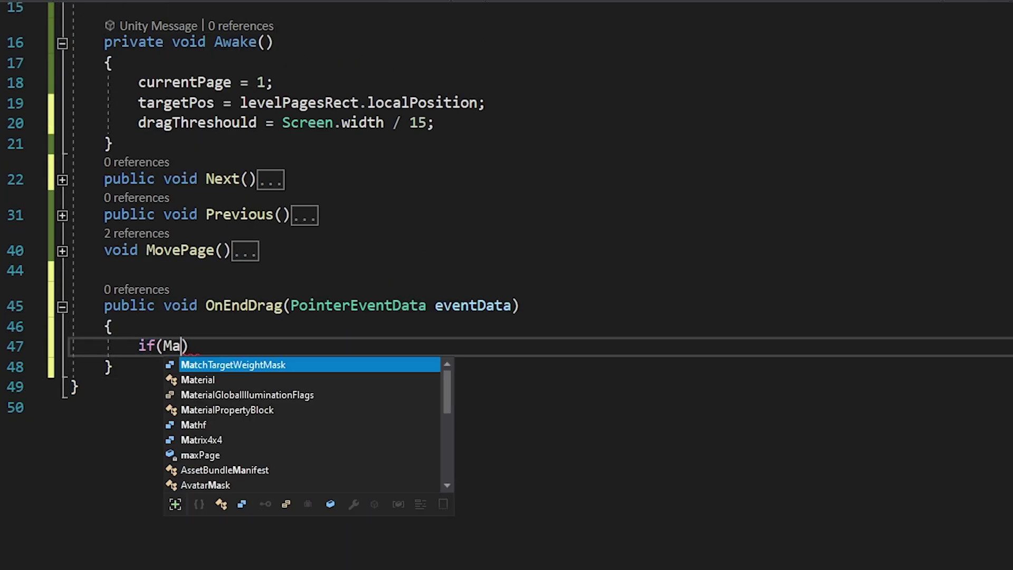
type("ntData.pressPosition.x)>dragThreshould")
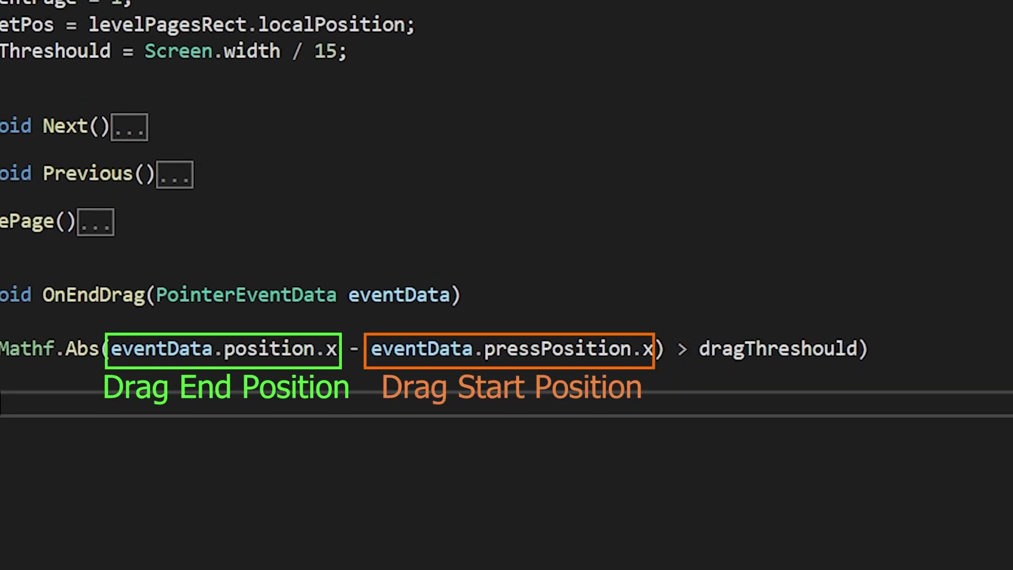
key("Return")
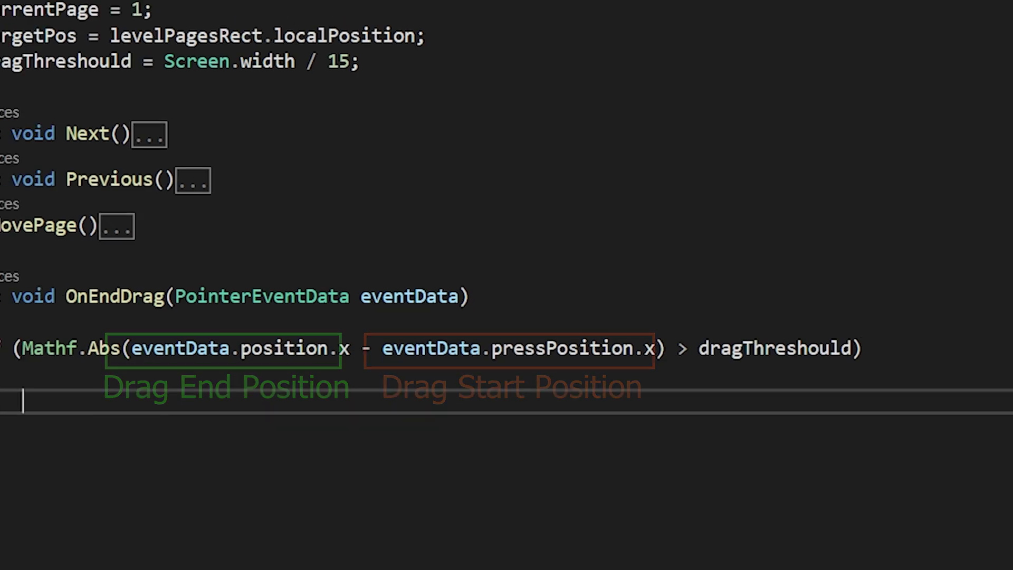
type("{")
key("Return")
- Inside the threshold block, call Previous() if eventData.position.x > eventData.pressPosition.x, else call Next()
type("if (eventData.position.x > eventData.pressPosition.x) ")
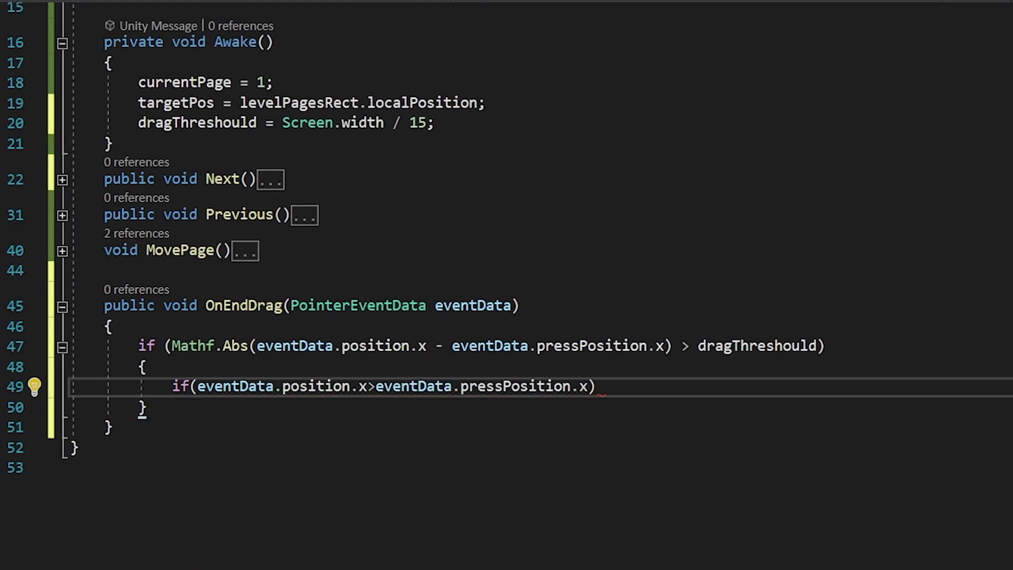
type("Previous();")
key("Return")
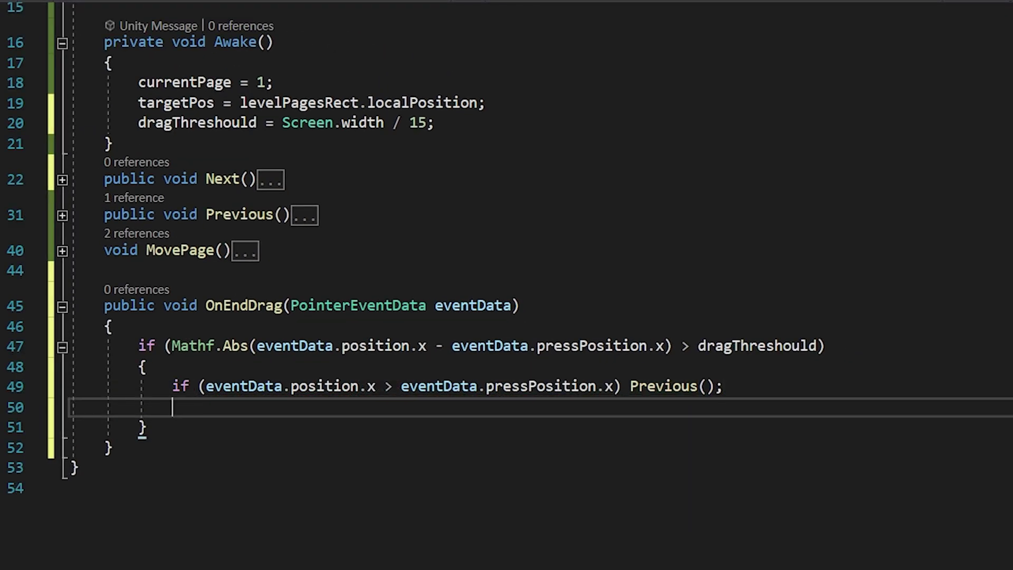
type("else Next();")
- Add an else block to the drag threshold check that calls MovePage()
key("Down")
key("End")
key("Return")
type("else {")
key("Return")
type("MovePage();")
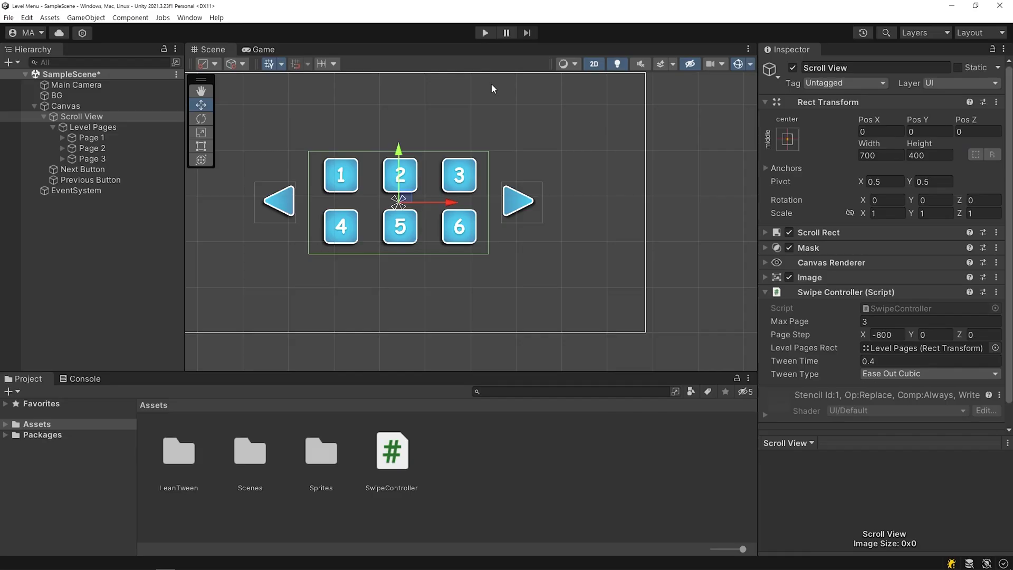
- Switch to Unity, run the game and test swiping forward and back through the level pages
left_click(485, 33)
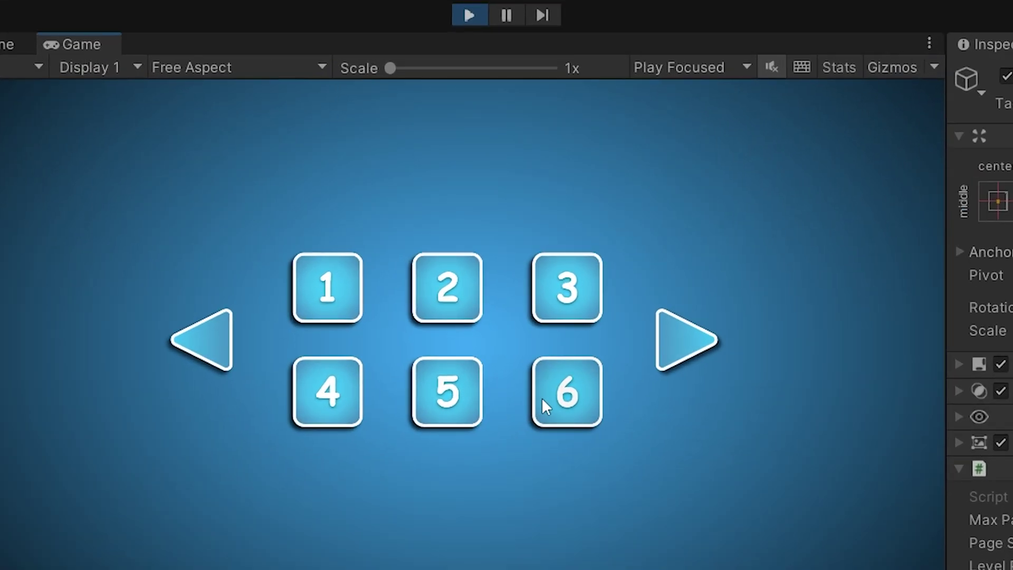
left_click_drag(542, 399, 451, 391)
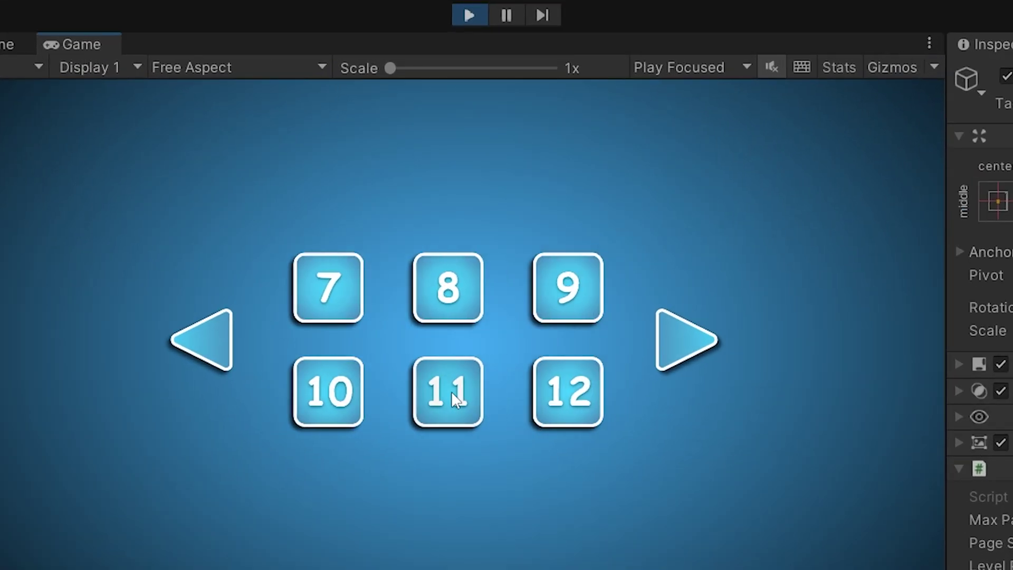
left_click_drag(542, 402, 476, 411)
left_click_drag(340, 411, 434, 441)
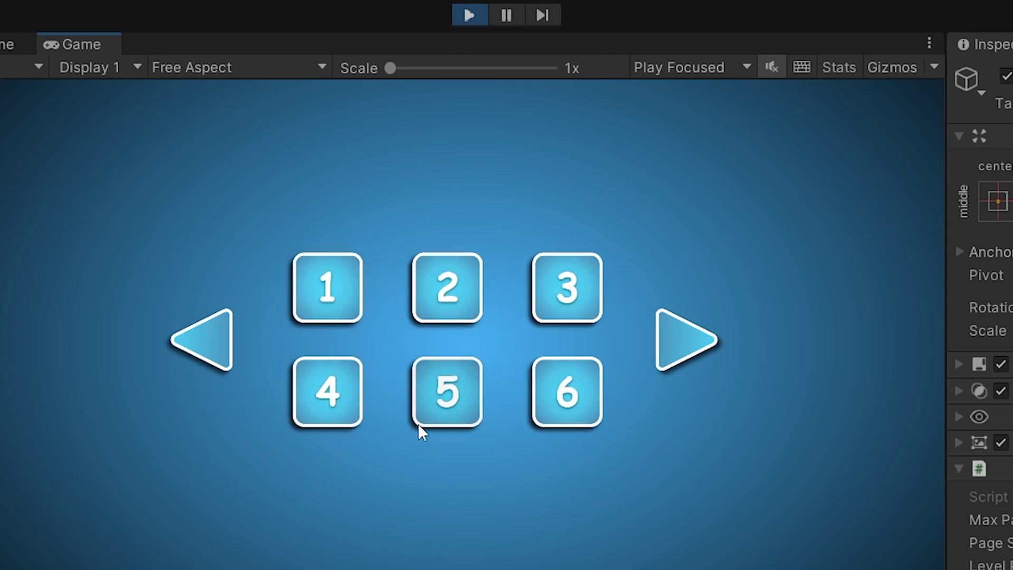
left_click_drag(479, 407, 395, 398)
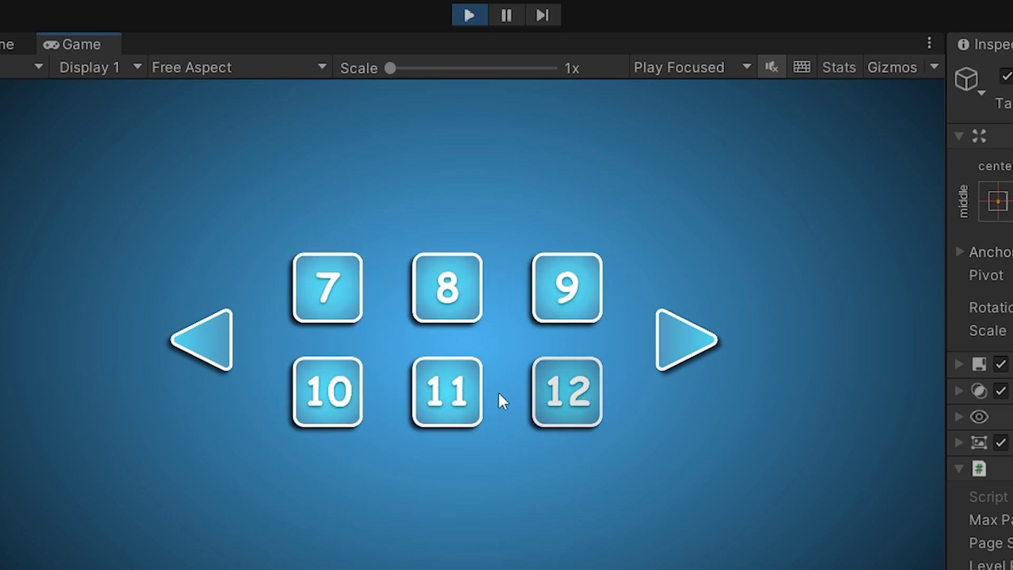
left_click_drag(499, 394, 394, 391)
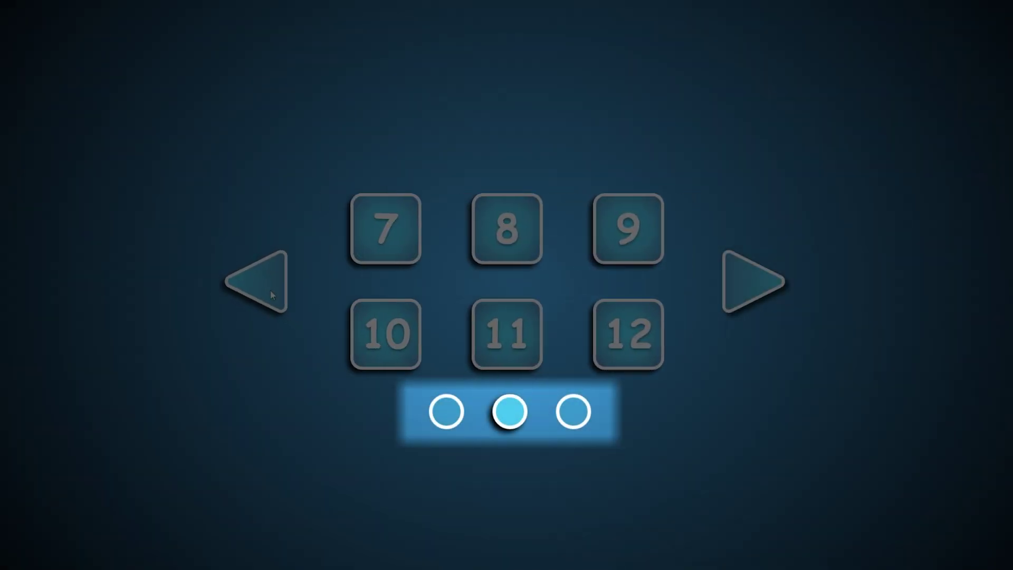
left_click(270, 290)
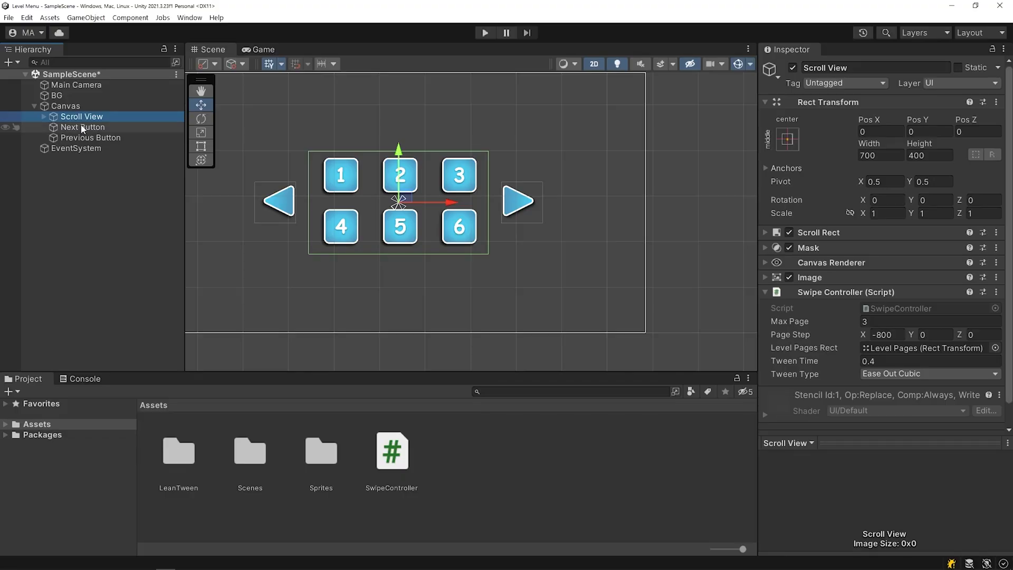
- Create an empty child object under Canvas and name it Level Bar
left_click(100, 106)
right_click(101, 108)
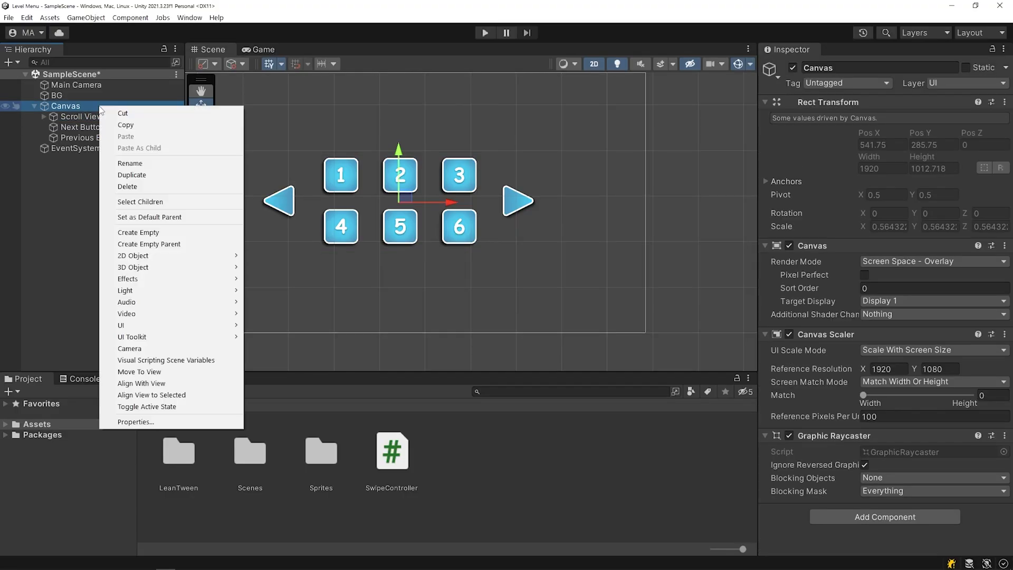
left_click(170, 231)
type("Level Bar")
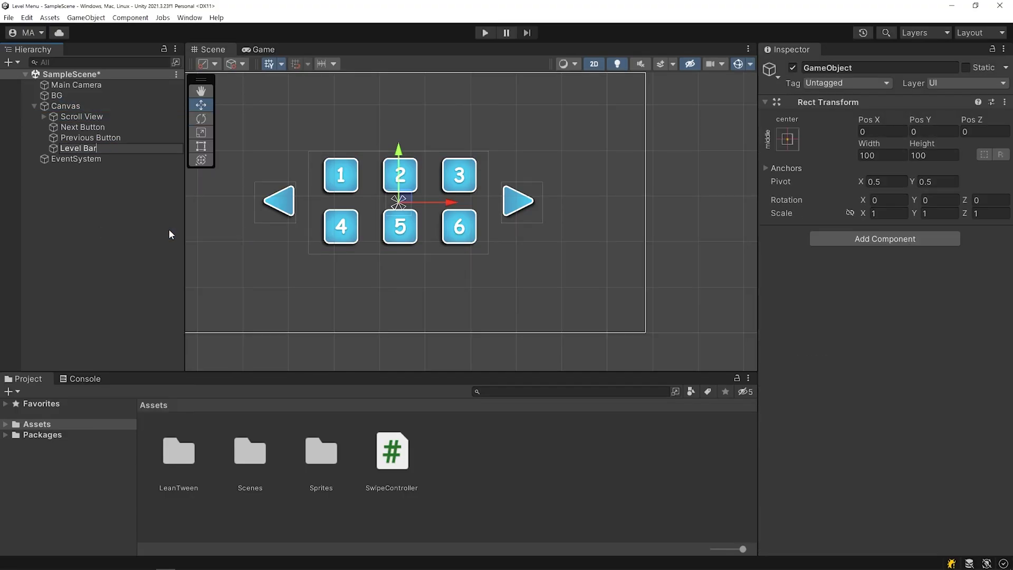
key("Return")
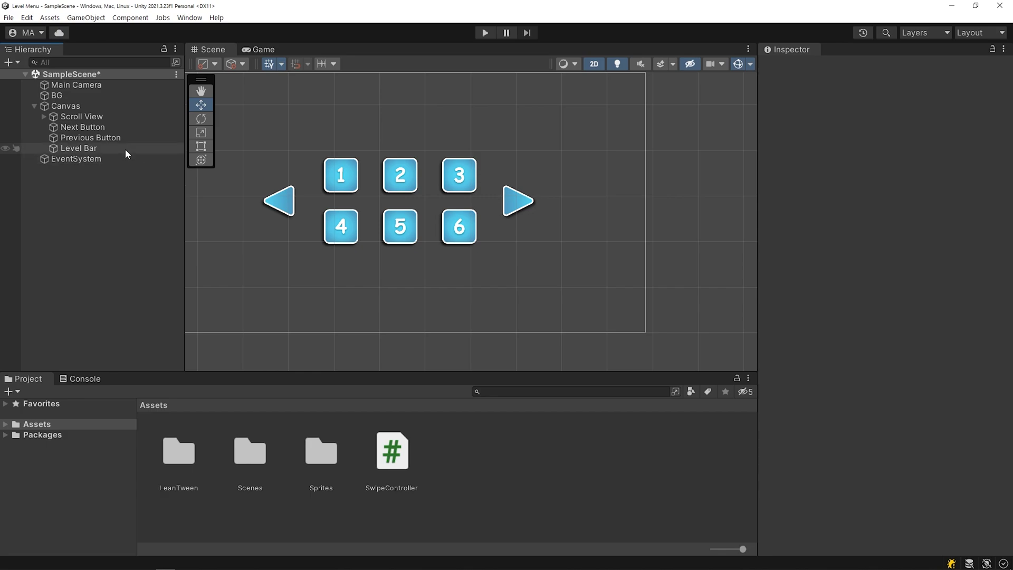
- Move Level Bar straight down below the level buttons to a Pos Y of about -263 and activate the Rect Tool
scroll(401, 277, "up", 3)
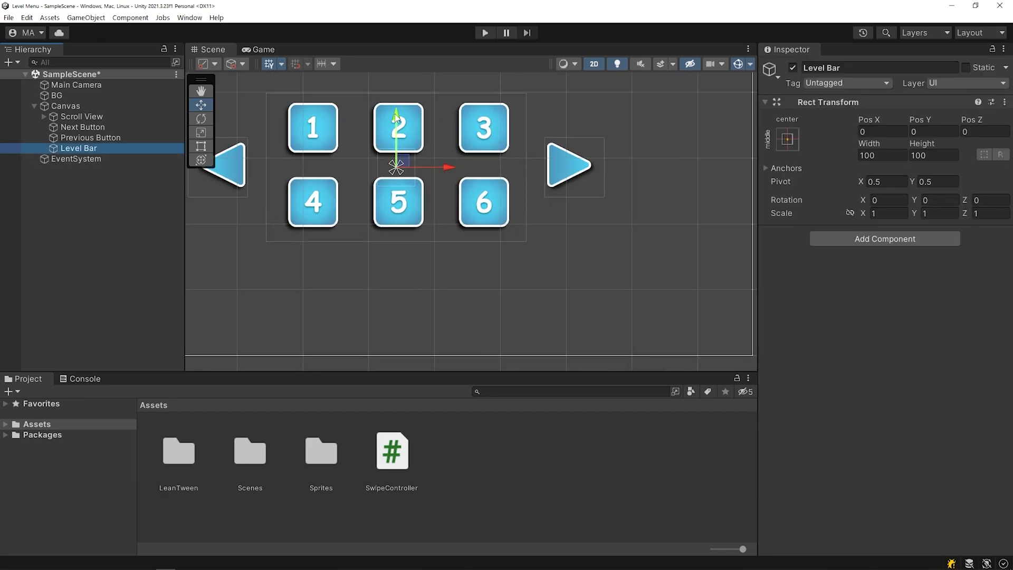
left_click_drag(397, 119, 401, 213)
left_click(201, 147)
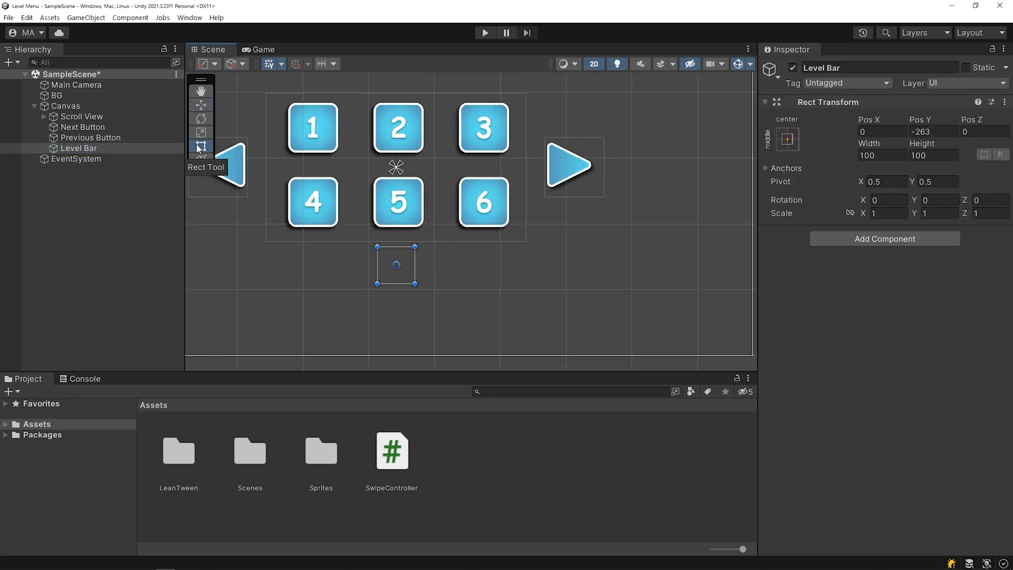
- Add a UI Image as a child of Level Bar and name it 1
right_click(115, 147)
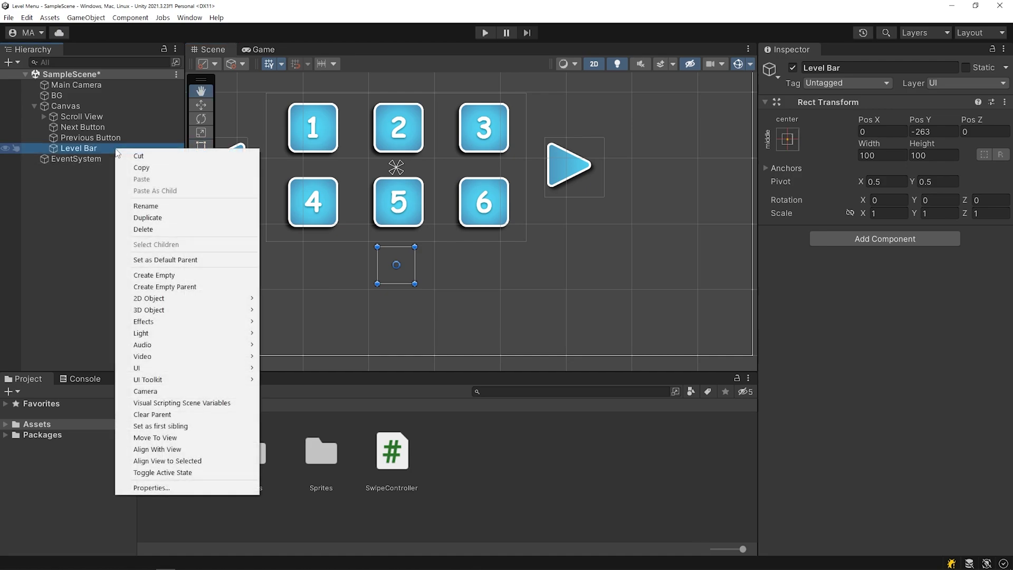
mouse_move(163, 367)
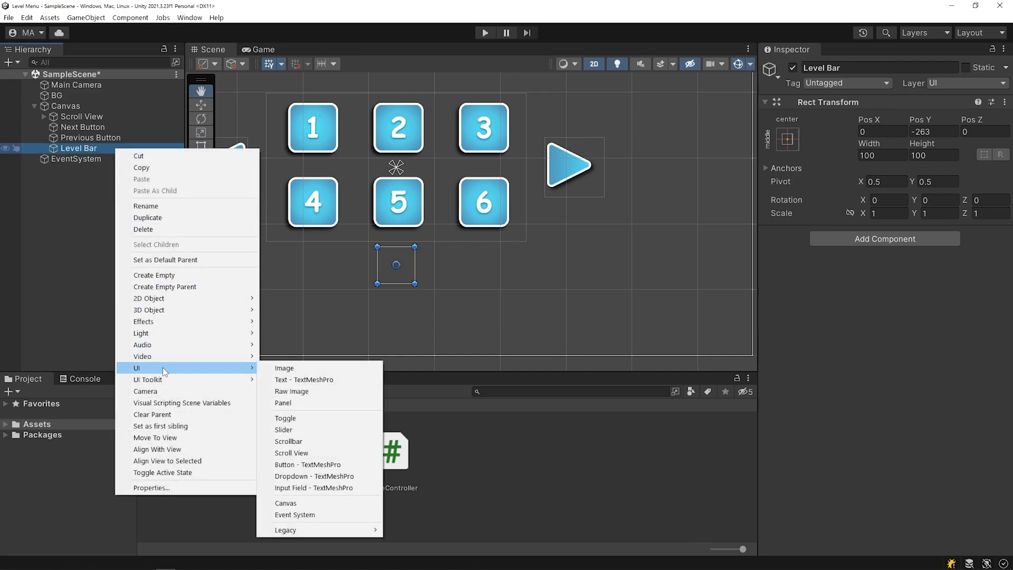
left_click(281, 367)
type("1")
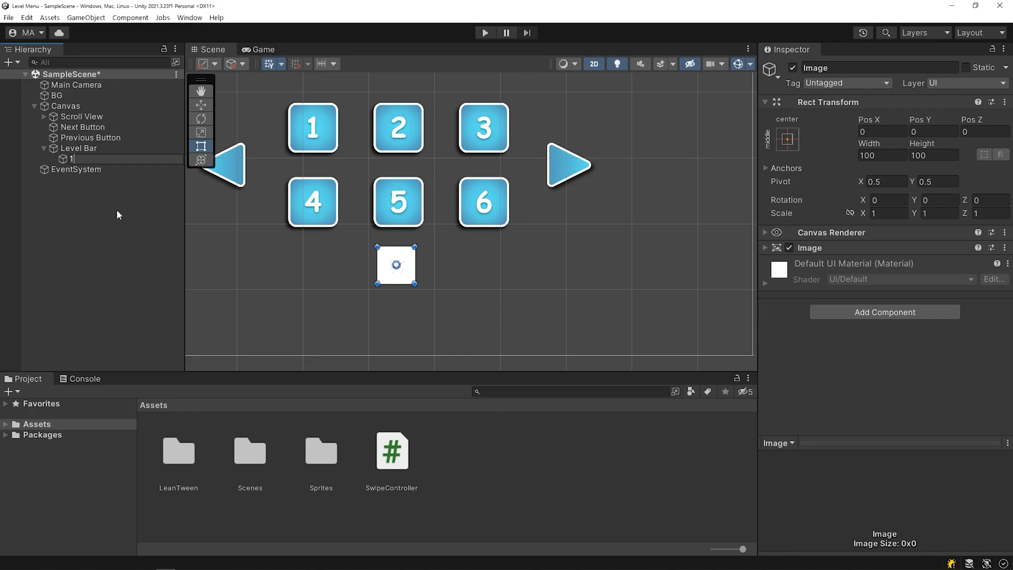
left_click(118, 214)
- Assign the Bar Closed sprite from the Sprites > Levels Panel folder as the Source Image of image 1
left_click(100, 160)
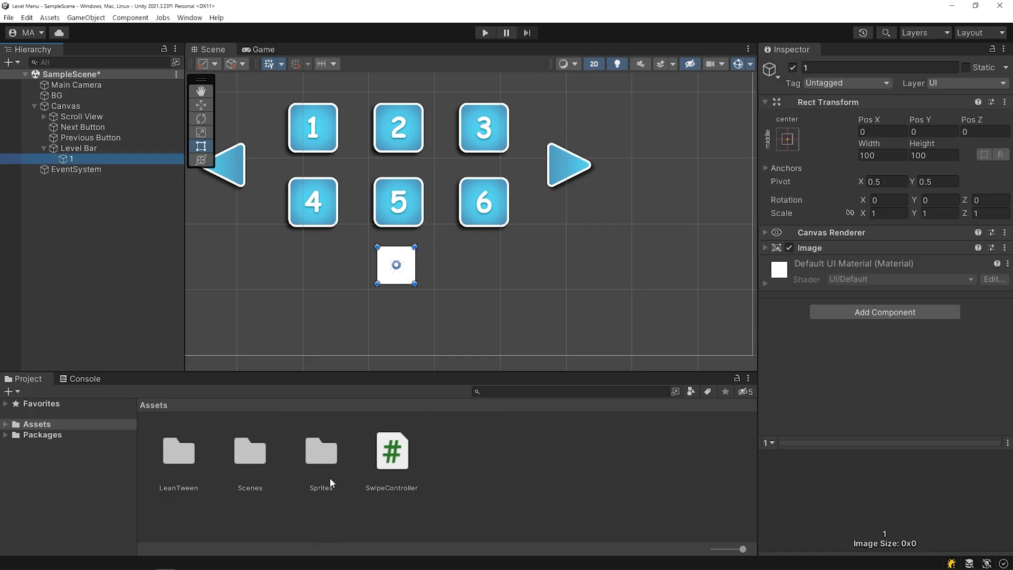
double_click(328, 472)
double_click(179, 453)
left_click(391, 457)
left_click(98, 160)
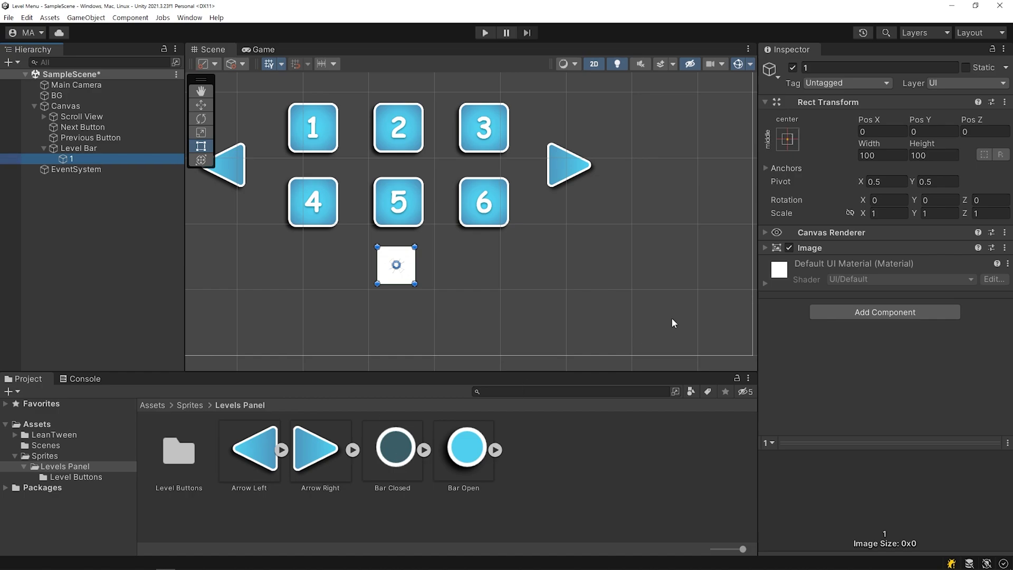
left_click(766, 248)
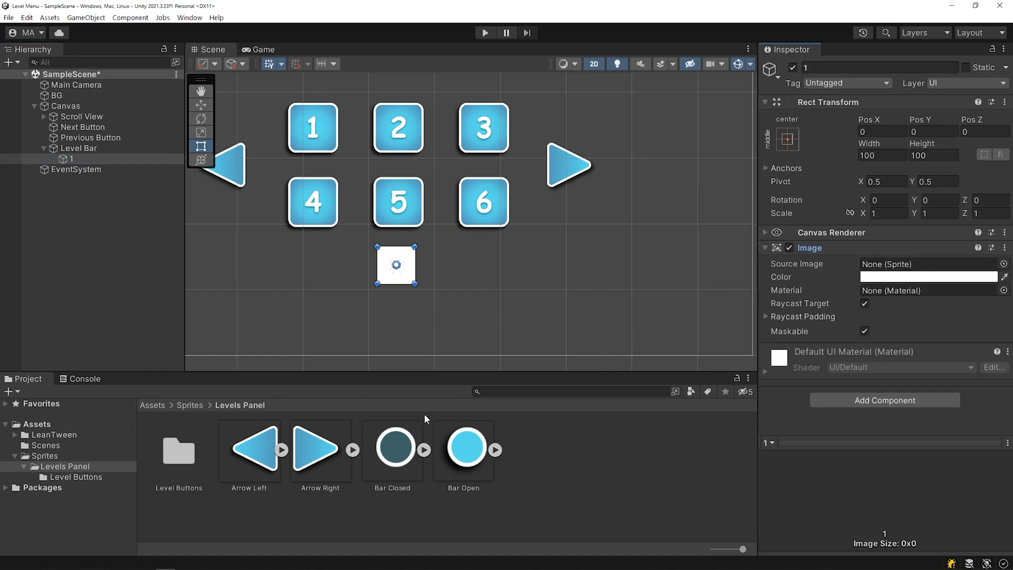
left_click_drag(404, 449, 899, 274)
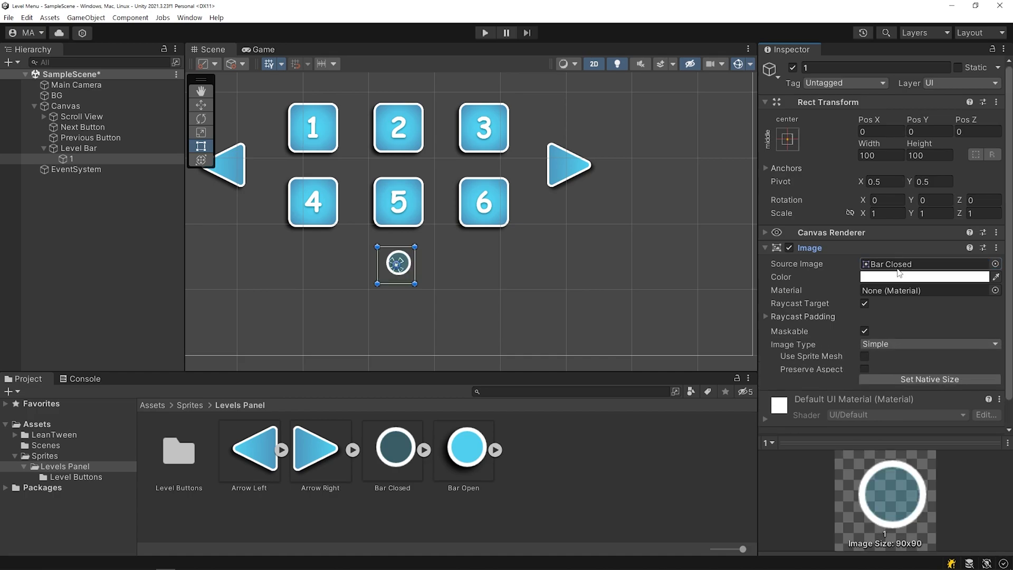
- Duplicate image 1 twice inside Level Bar, rename the copies 2 and 3, and select Level Bar
left_click(115, 158)
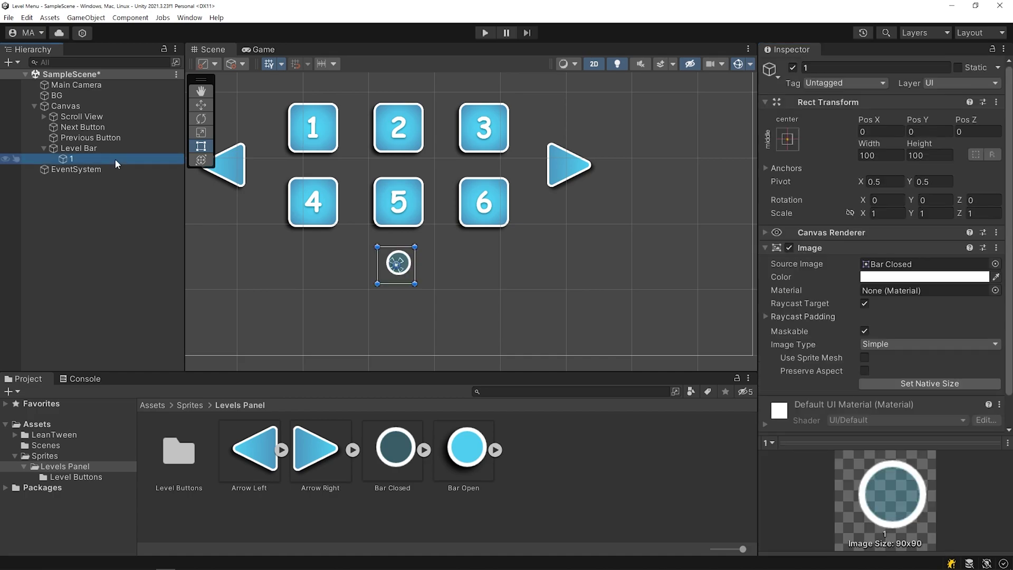
key("ctrl+d")
key("ctrl+d")
left_click(97, 168)
key("F2")
type("2")
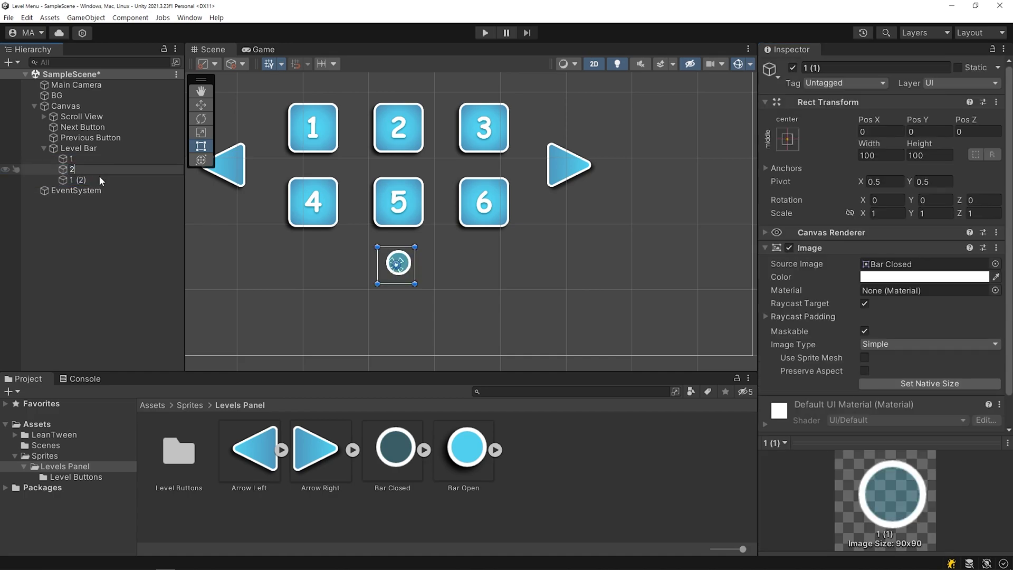
left_click(99, 179)
key("F2")
type("3")
left_click(99, 206)
left_click(99, 152)
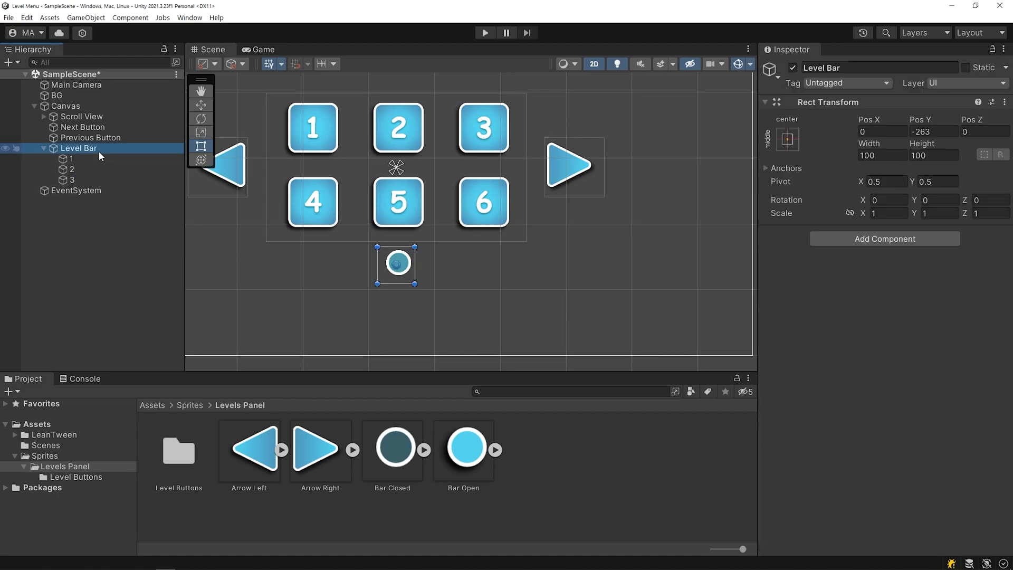
- Add a Horizontal Layout Group with Middle Center child alignment to Level Bar and set its width to 400
left_click(880, 241)
type("hor")
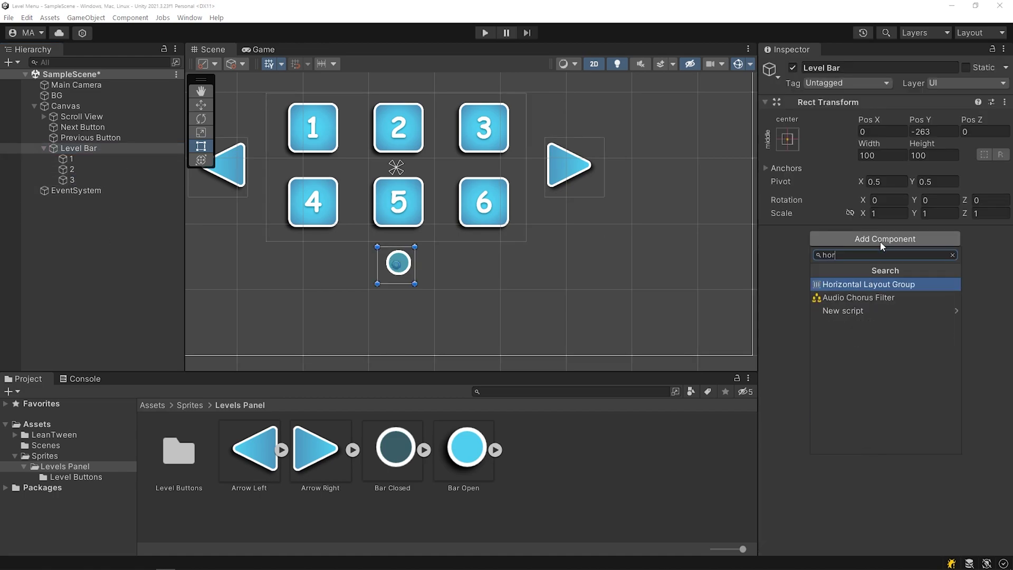
left_click(914, 285)
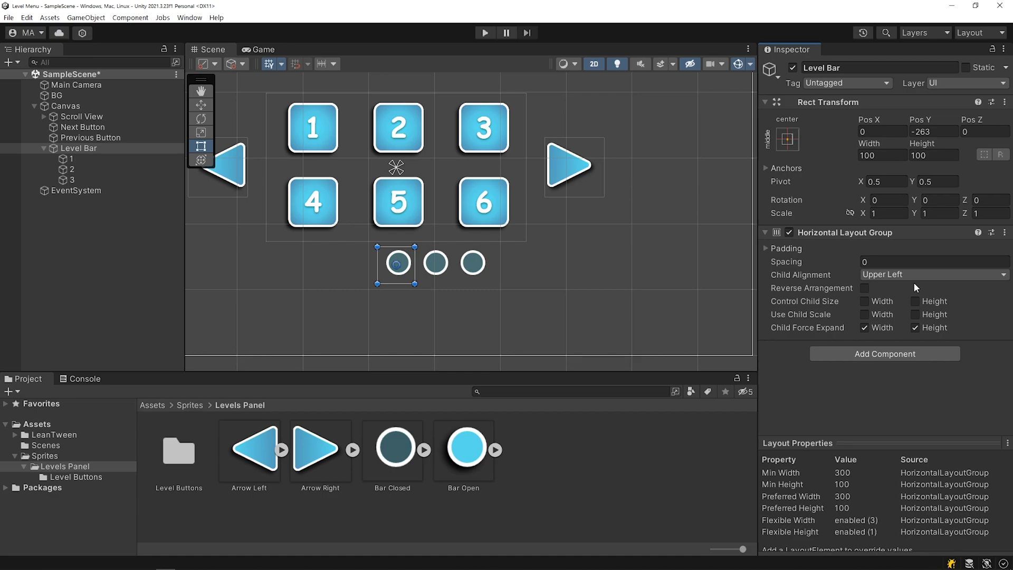
left_click(920, 274)
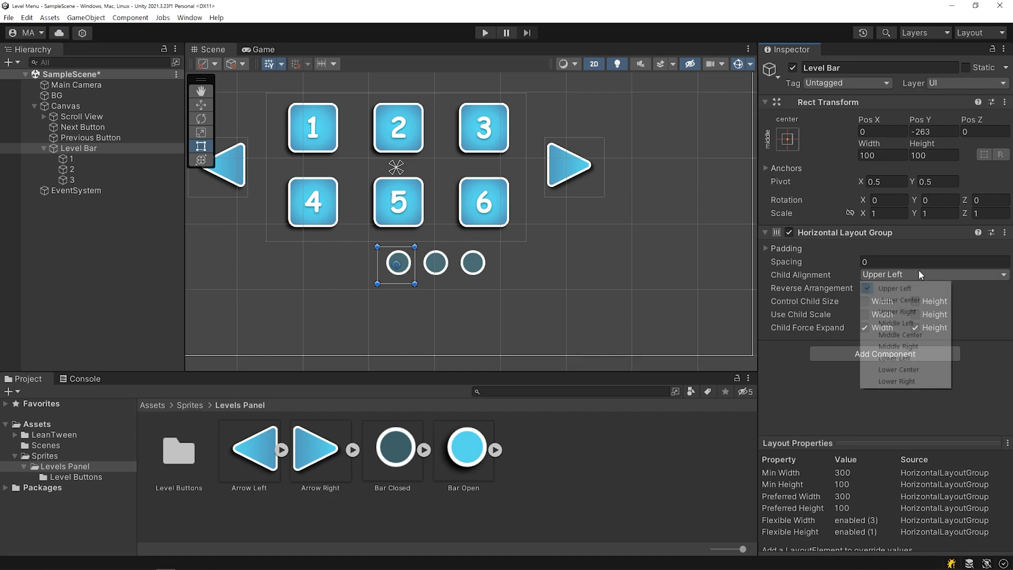
left_click(925, 334)
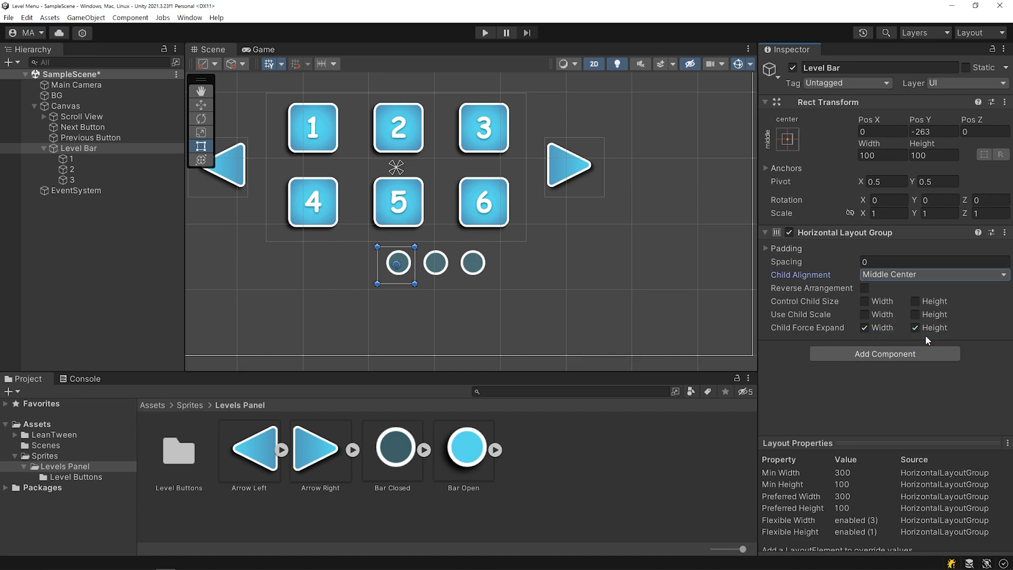
left_click(882, 155)
type("400")
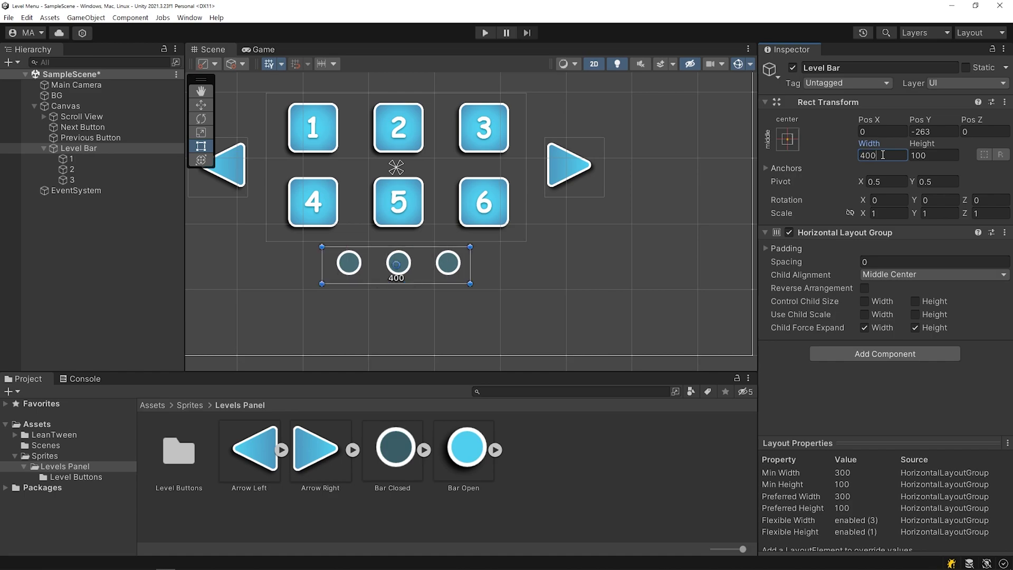
- Check the three bar images and try the Bar Open sprite as the Source Image of image 2
left_click(103, 161)
left_click(102, 170)
left_click(101, 180)
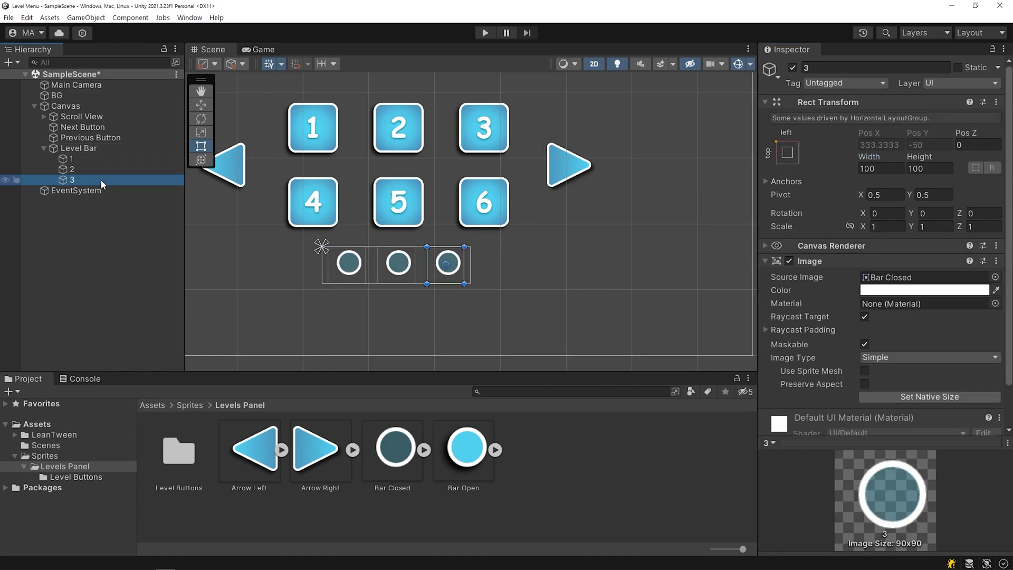
left_click(100, 170)
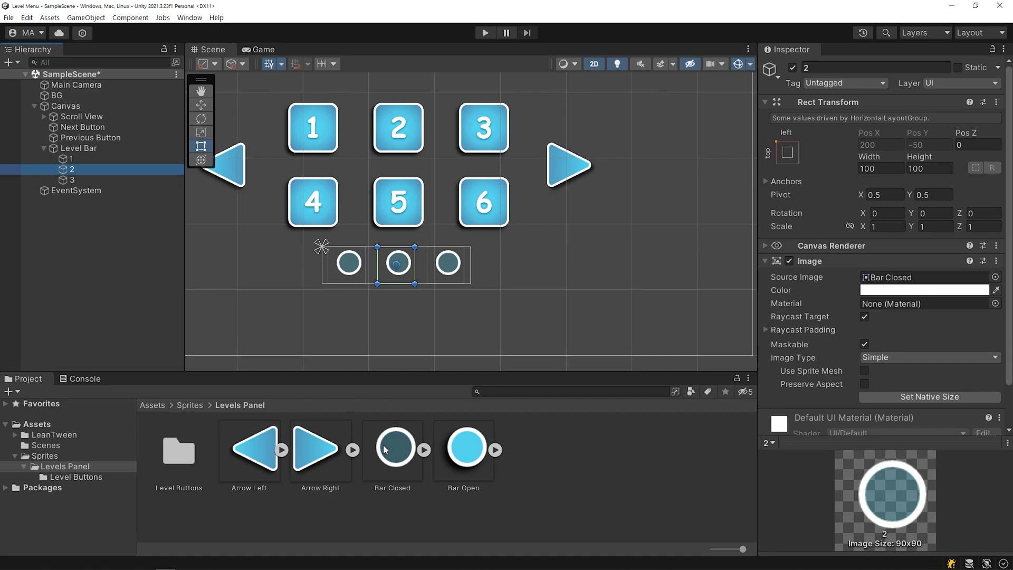
left_click_drag(464, 448, 903, 281)
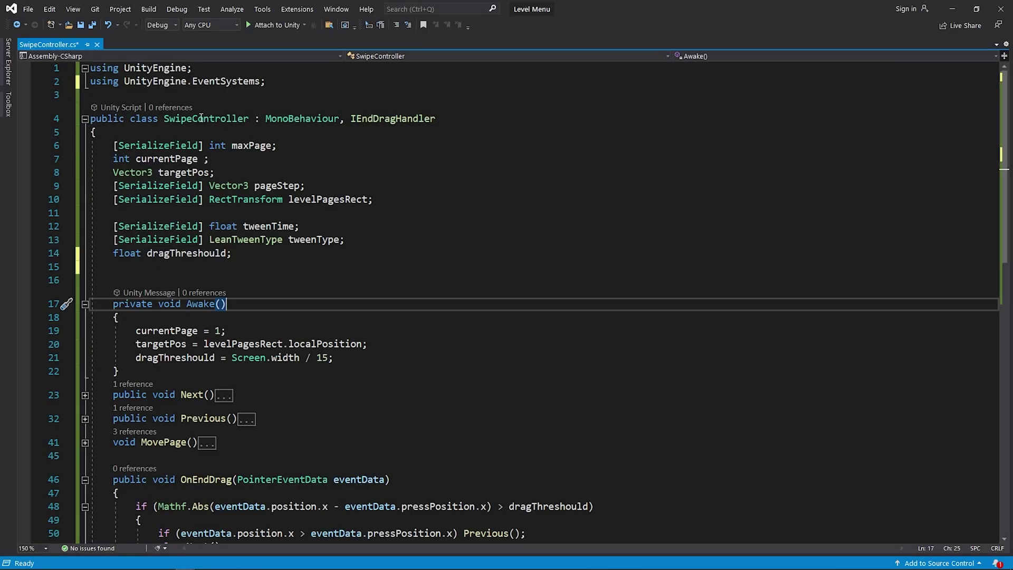
- In Visual Studio, import UnityEngine.UI in SwipeController.cs and declare the serialized fields Image[] barImage and Sprite barClosed, barOpen
left_click(288, 80)
key("Return")
type("using UnityEngine.U")
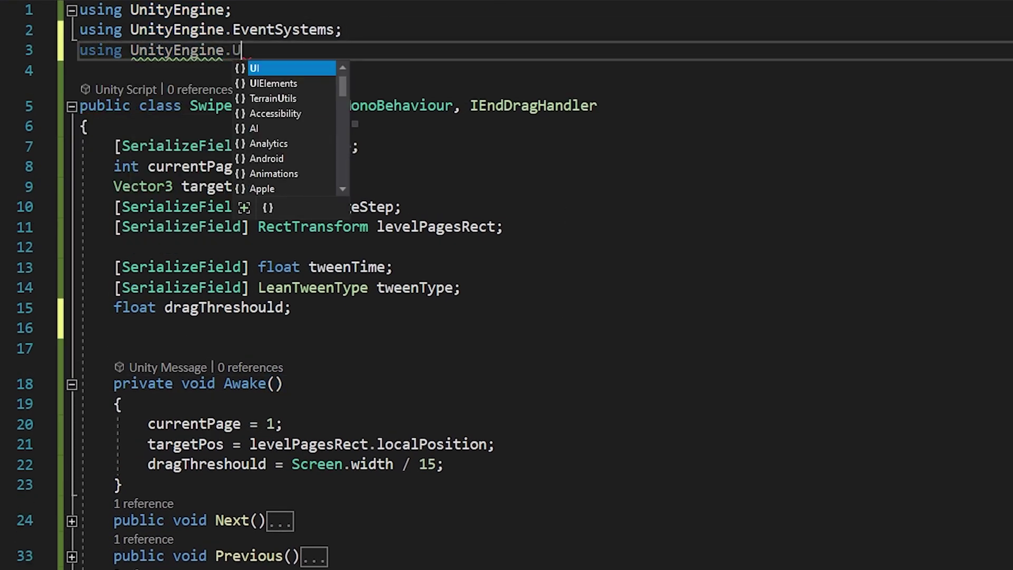
type("I;")
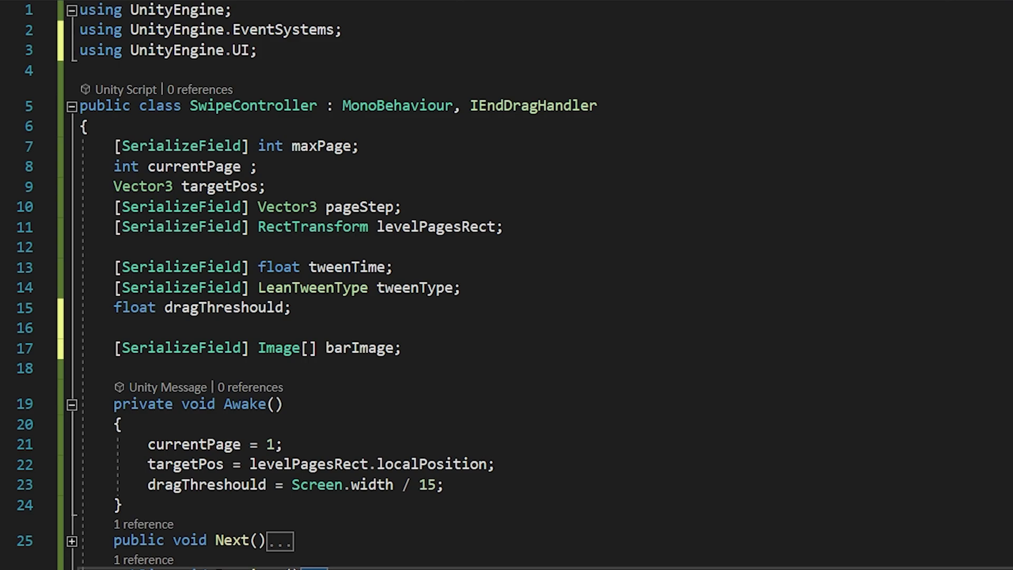
key("Return")
type("[SerializeField] Sprite barClosed, barOpen;")
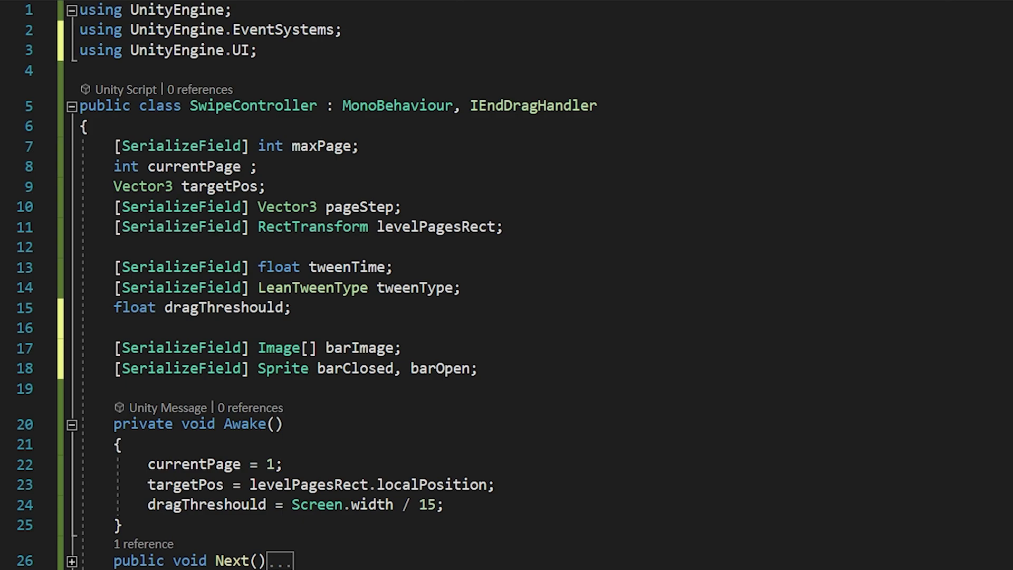
- Collapse OnEndDrag and add an empty void UpdateBar() method below it at the end of the class
scroll(507, 285, "down", 4)
left_click(72, 446)
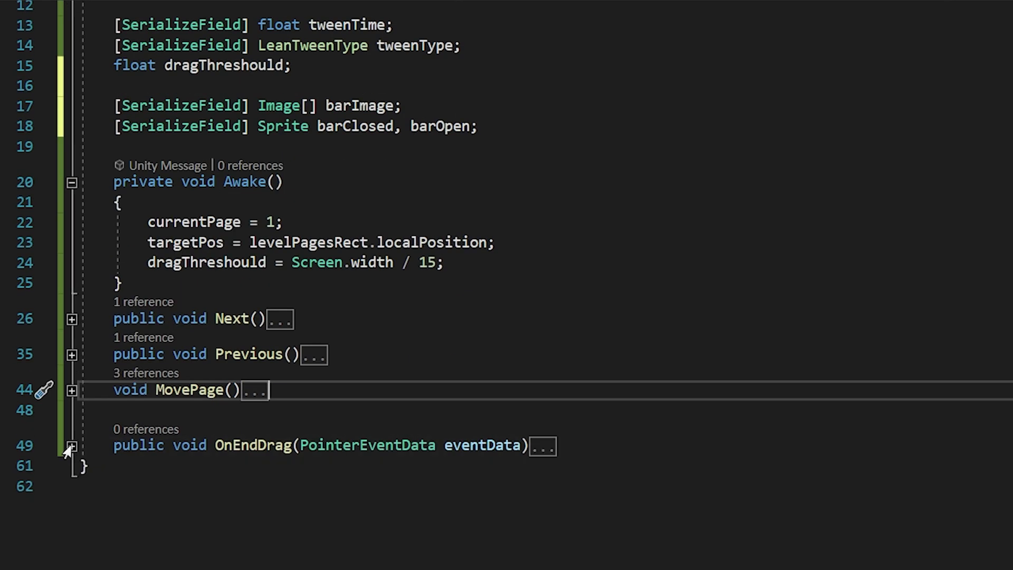
scroll(68, 450, "down", 2)
key("Delete")
key("Return")
key("Return")
type("void UpdateBar()")
type(") {")
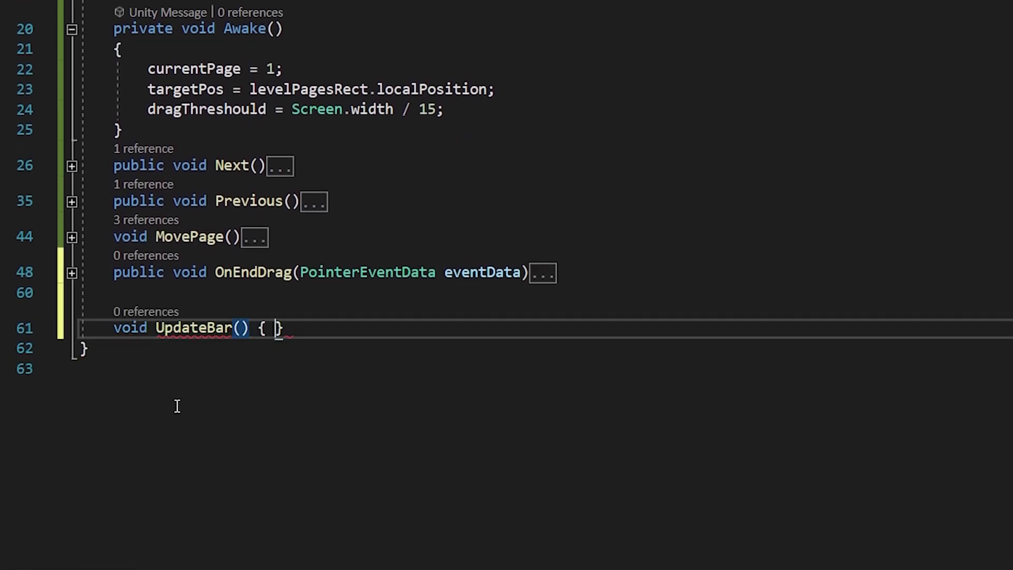
key("Return")
- Inside UpdateBar, write a foreach loop over barImage that sets item.sprite = barClosed
type("fore")
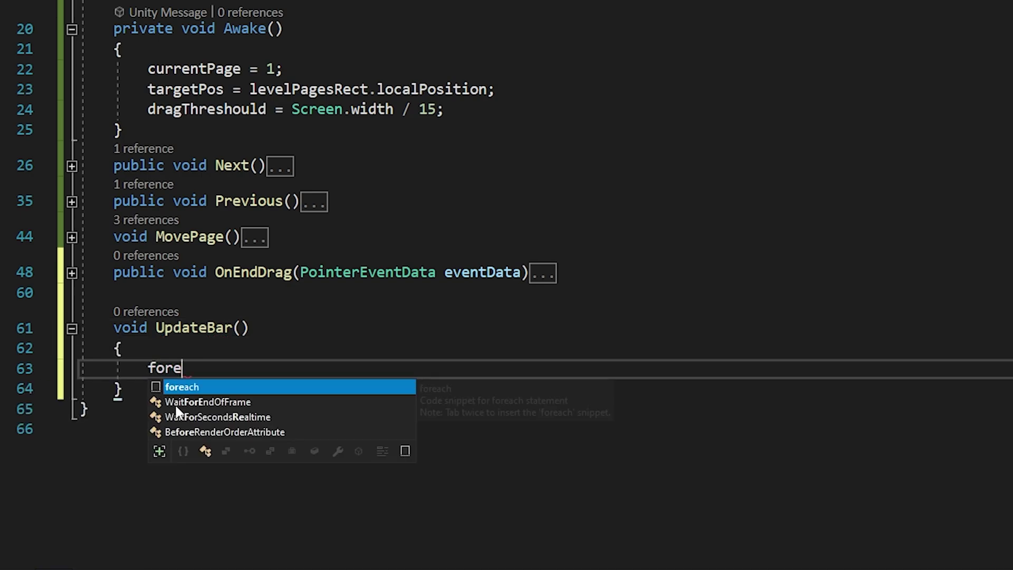
key("Tab")
key("Tab")
type("barim")
key("Return")
key("Return")
type("item.sprite=bar")
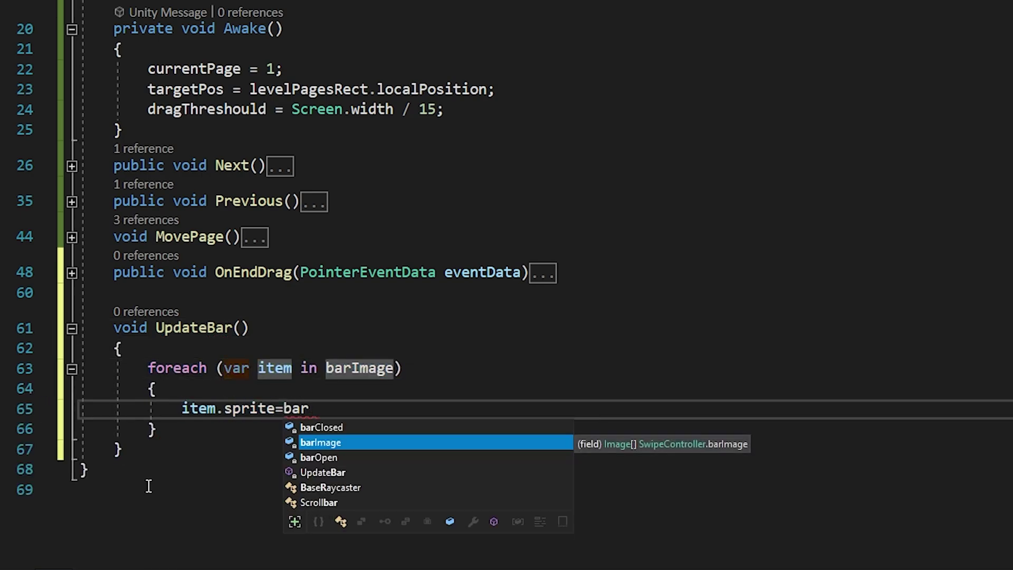
key("Up")
key("Return")
type(";")
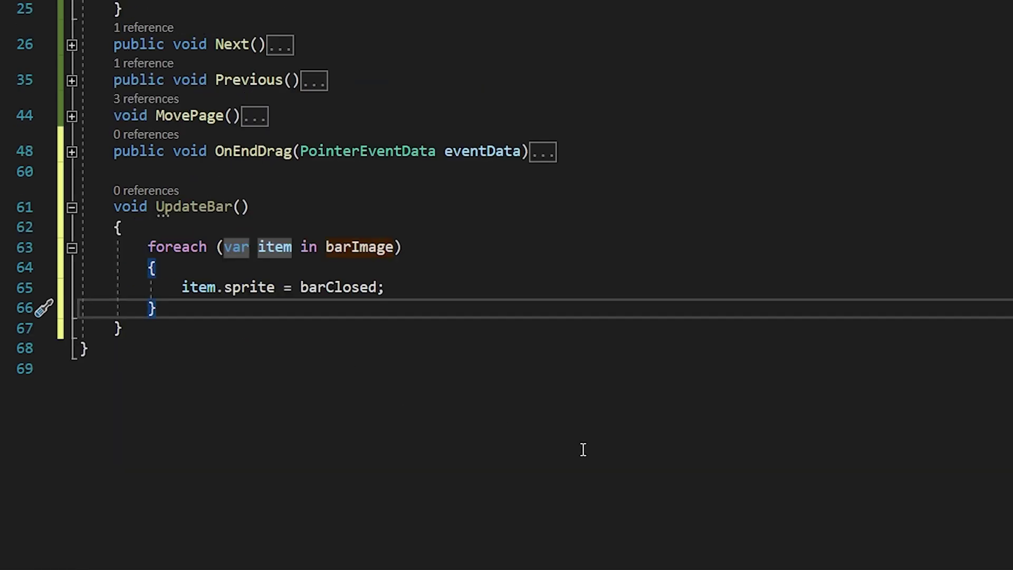
- After the foreach loop in UpdateBar, add barImage[currentPage - 1].sprite = barOpen; and save the script
key("Return")
type("barImage[currentPage - 1].sprite = bar")
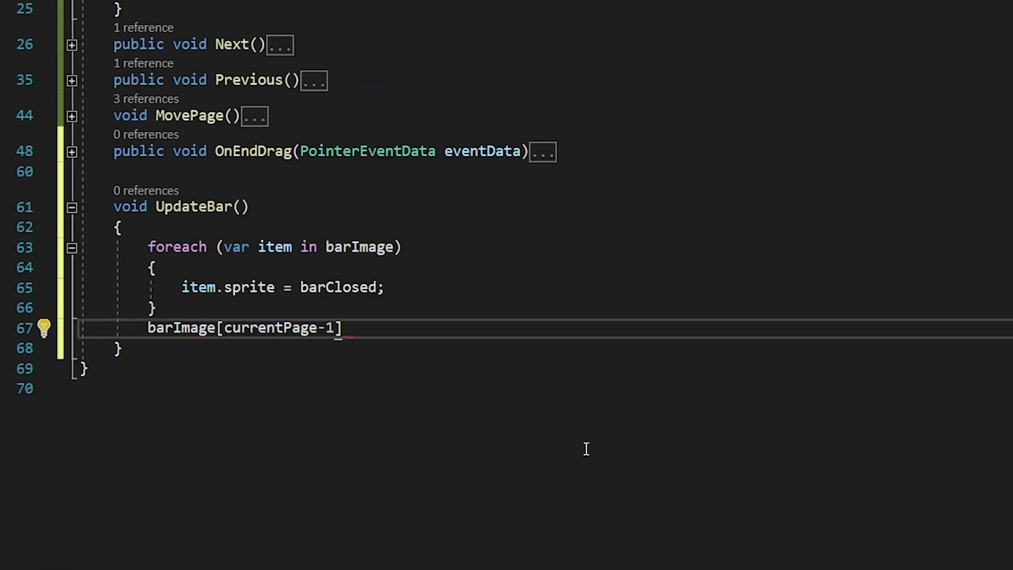
type("O")
key("Tab")
type(";")
left_click(585, 446)
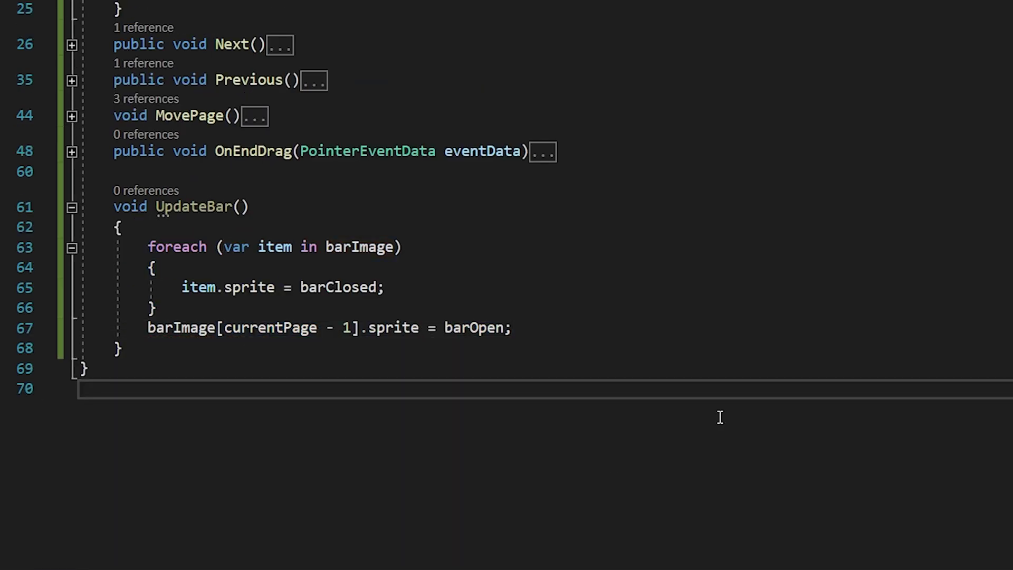
- Call UpdateBar() at the end of Awake, after the dragThreshould assignment
scroll(719, 417, "up", 3)
left_click(500, 170)
key("Return")
type("update")
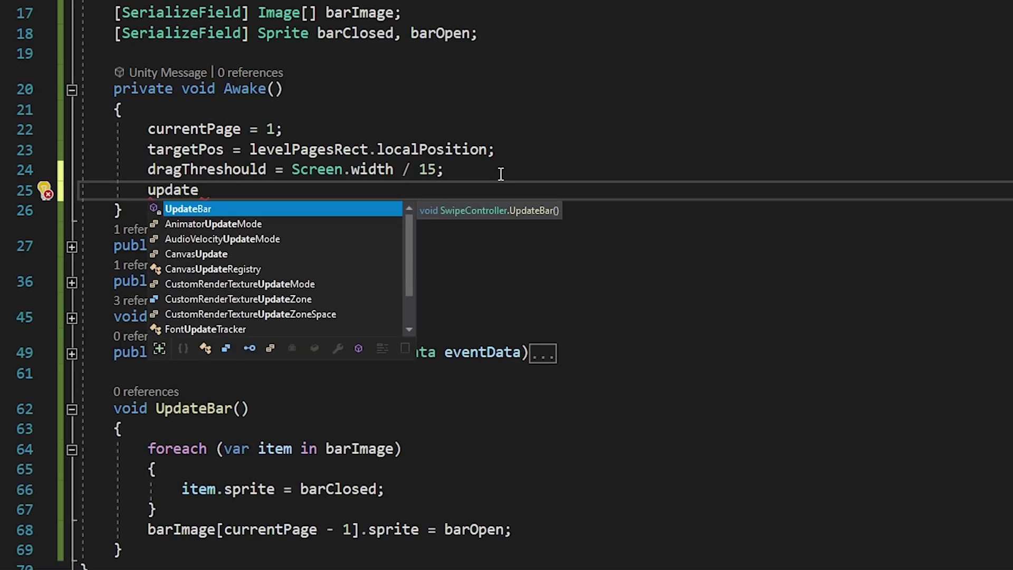
key("Tab")
type("()")
left_click(866, 381)
- Expand MovePage and call UpdateBar(); after the LeanMoveLocal line
scroll(866, 387, "down", 2)
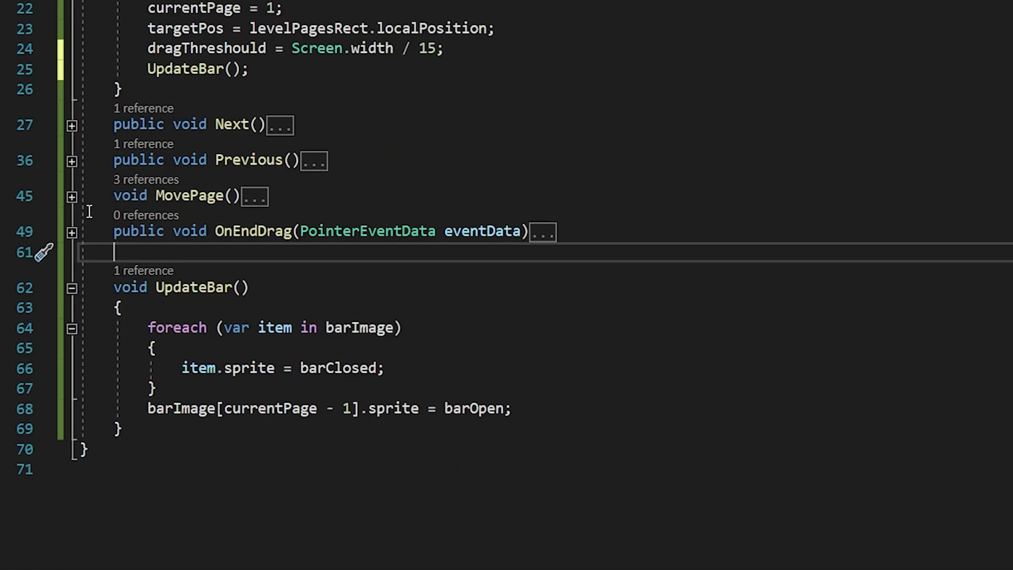
left_click(72, 197)
left_click(805, 233)
key("Return")
type("up")
key("Tab")
type("();")
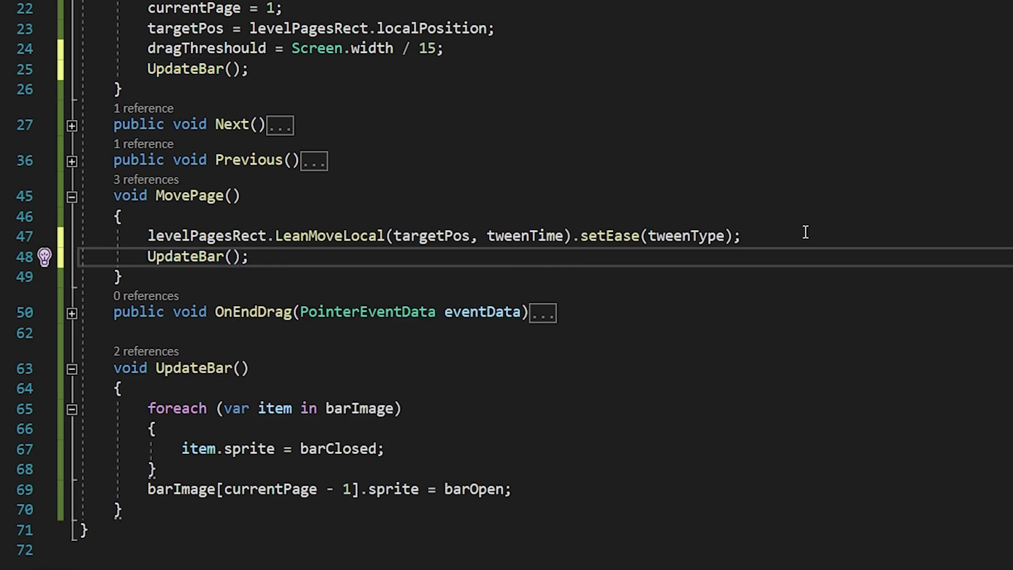
left_click(952, 446)
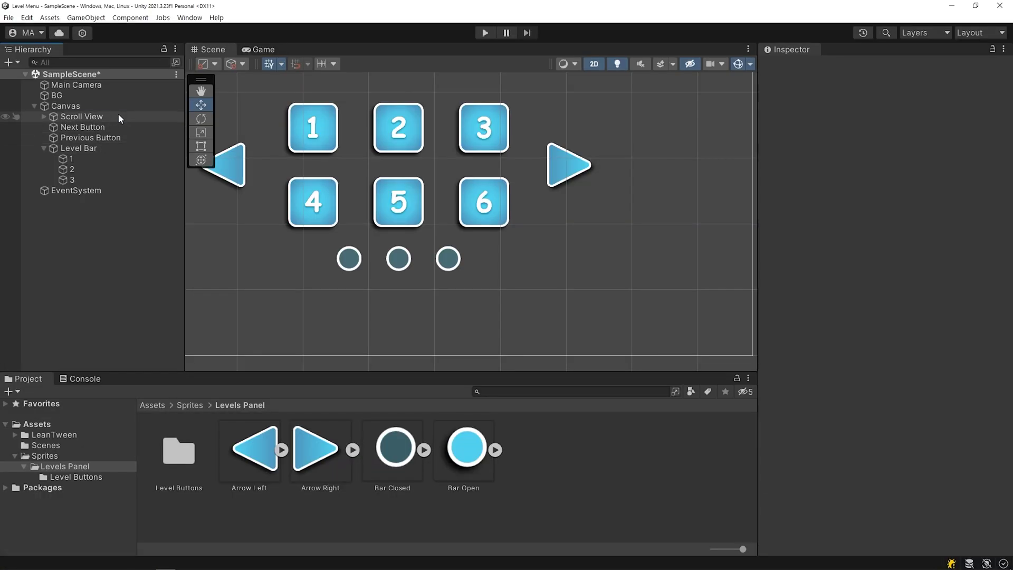
- In Unity, set the Bar Image array size on Scroll View's Swipe Controller to 3 and assign images 1, 2 and 3 in order
left_click(118, 115)
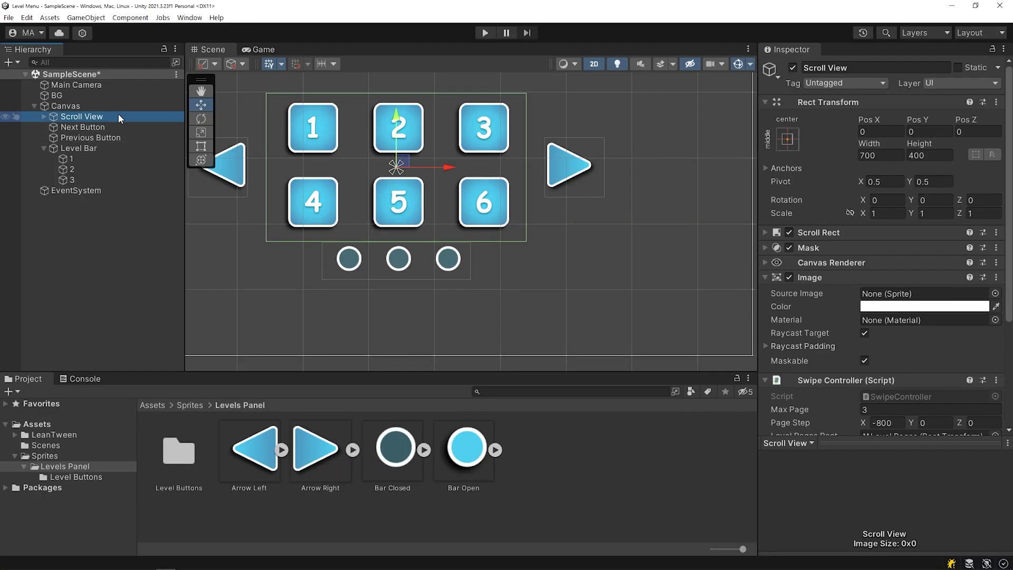
scroll(950, 359, "down", 4)
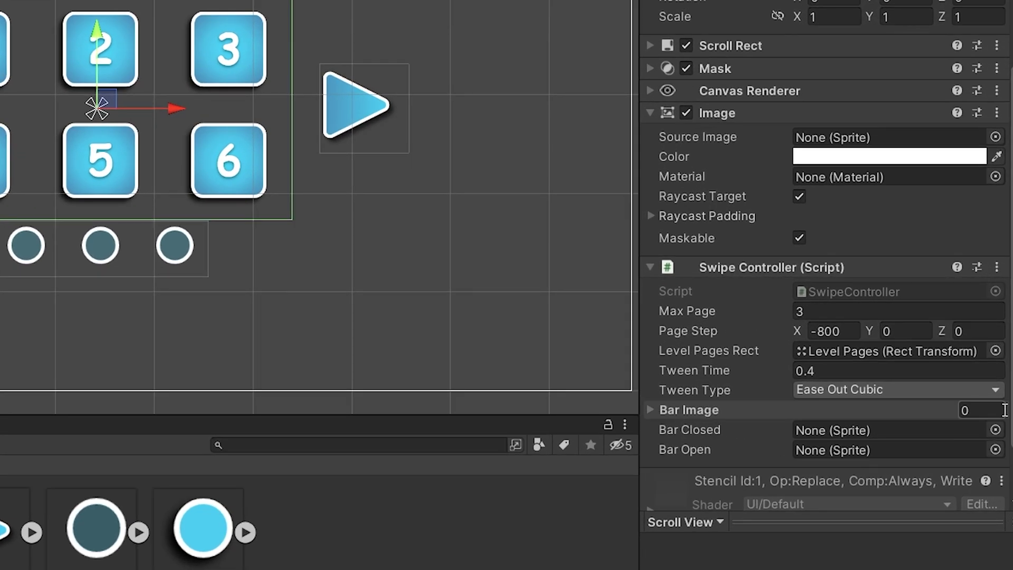
type("3")
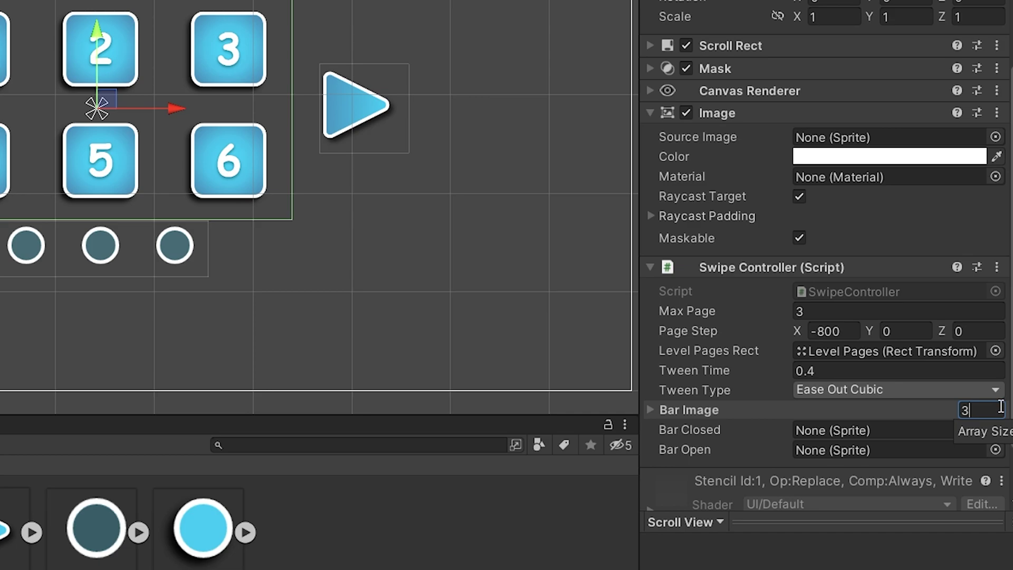
key("Return")
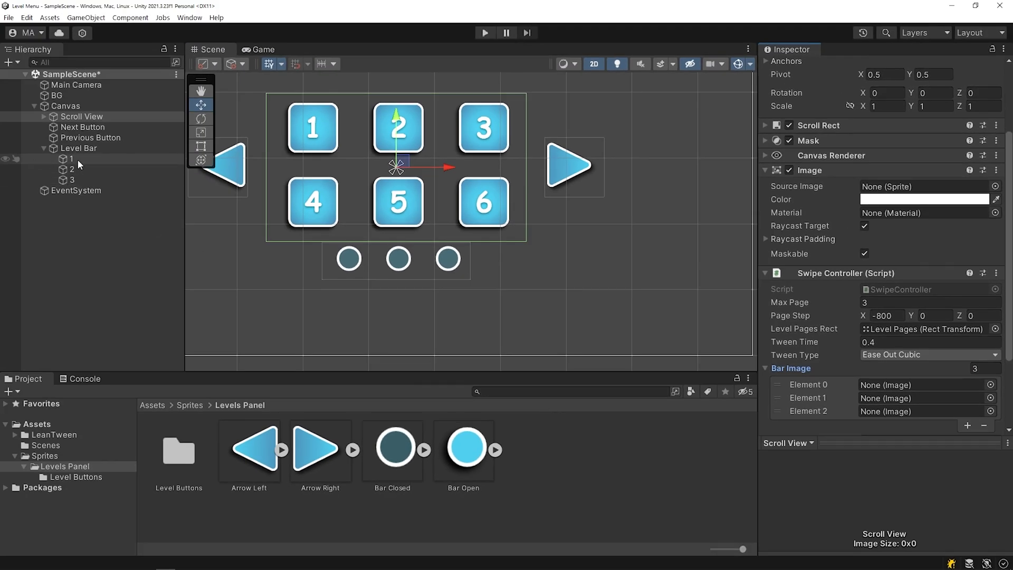
left_click_drag(77, 159, 887, 385)
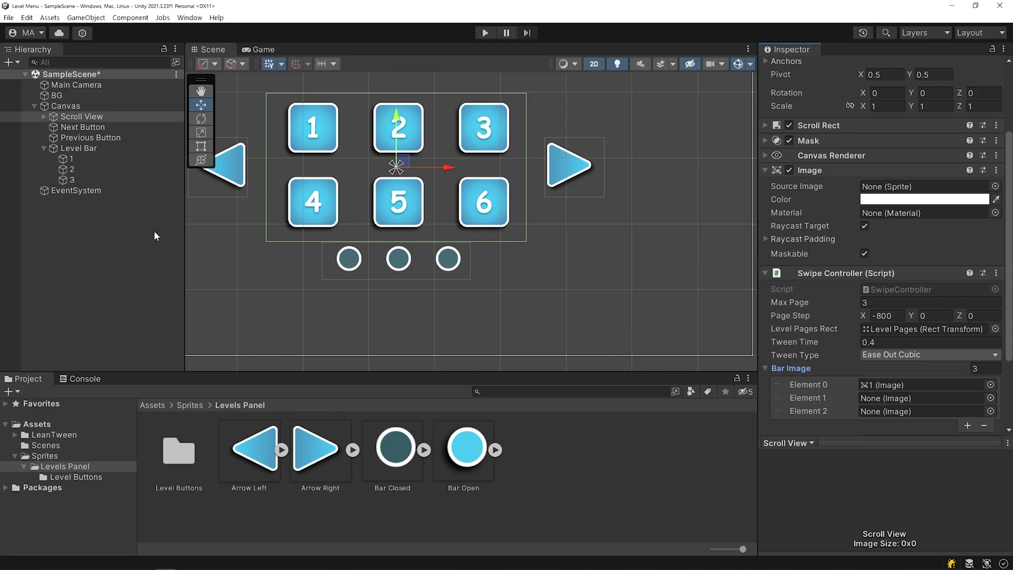
left_click_drag(72, 170, 892, 398)
left_click_drag(72, 179, 917, 412)
- Assign the Bar Closed and Bar Open sprites to the matching Swipe Controller fields
scroll(920, 369, "down", 3)
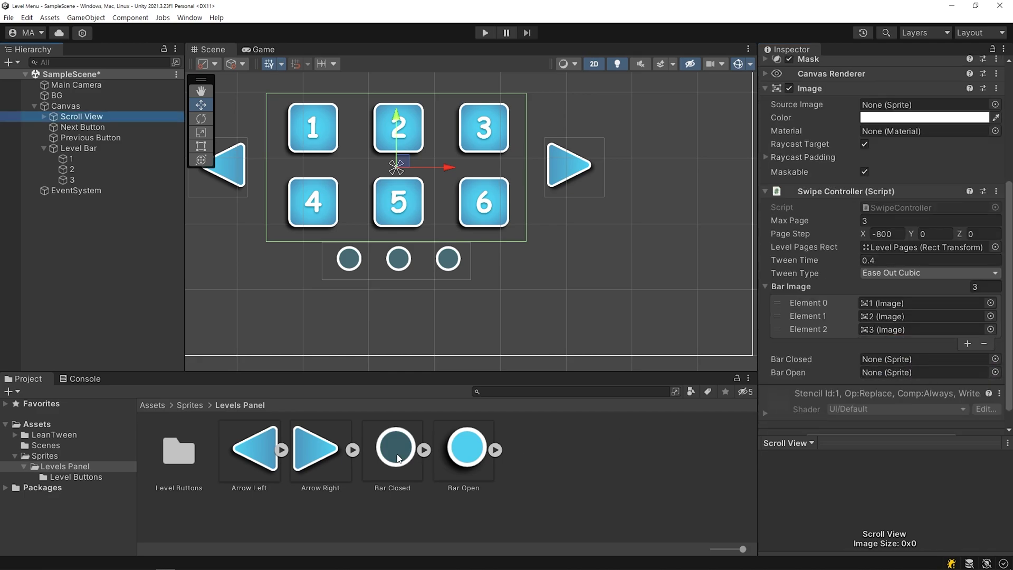
left_click_drag(398, 458, 838, 409)
left_click_drag(888, 366, 913, 336)
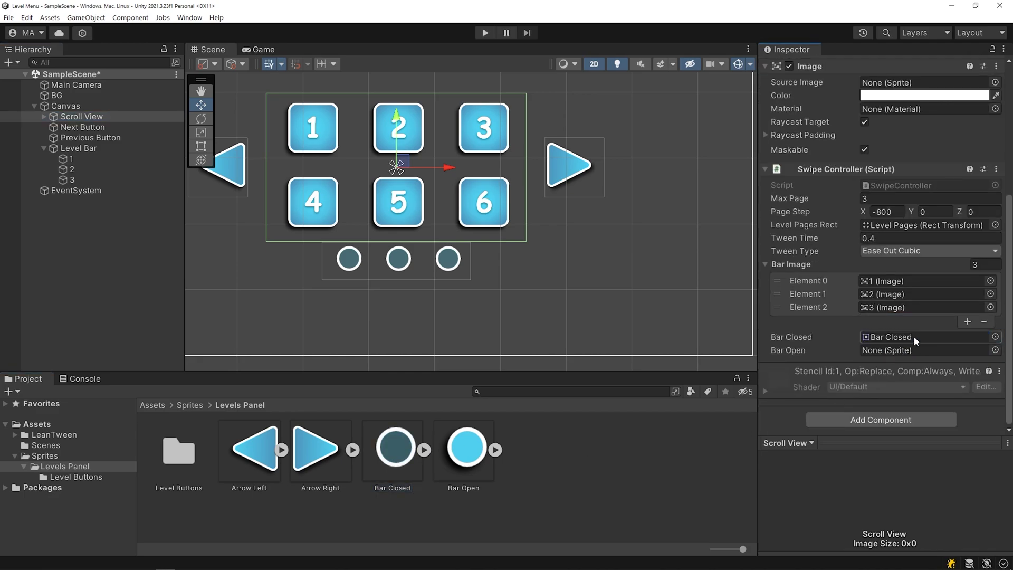
left_click_drag(478, 449, 901, 353)
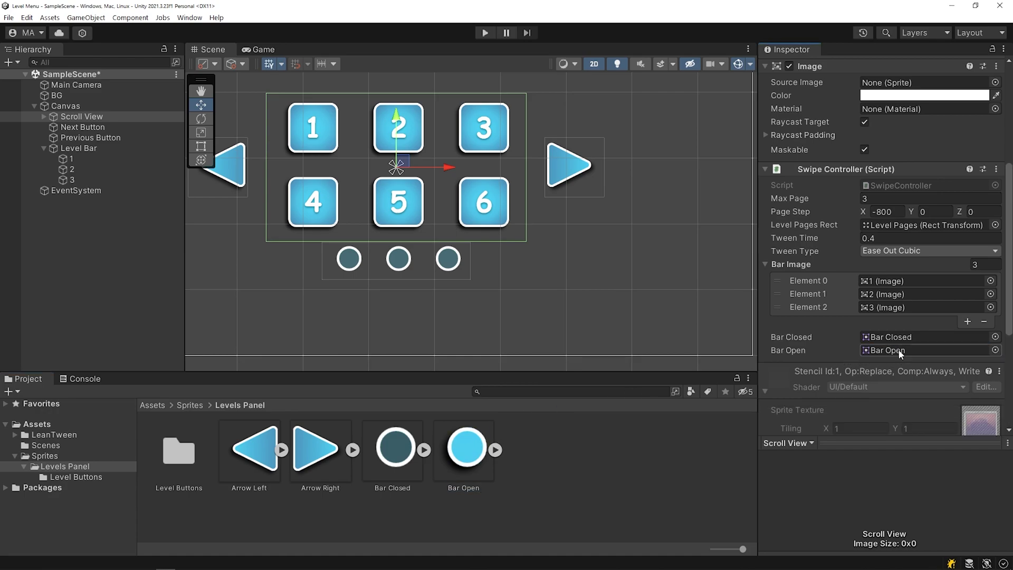
- Play the scene and test the page indicator by paging forward and back with the arrows and swiping the level page
left_click(484, 34)
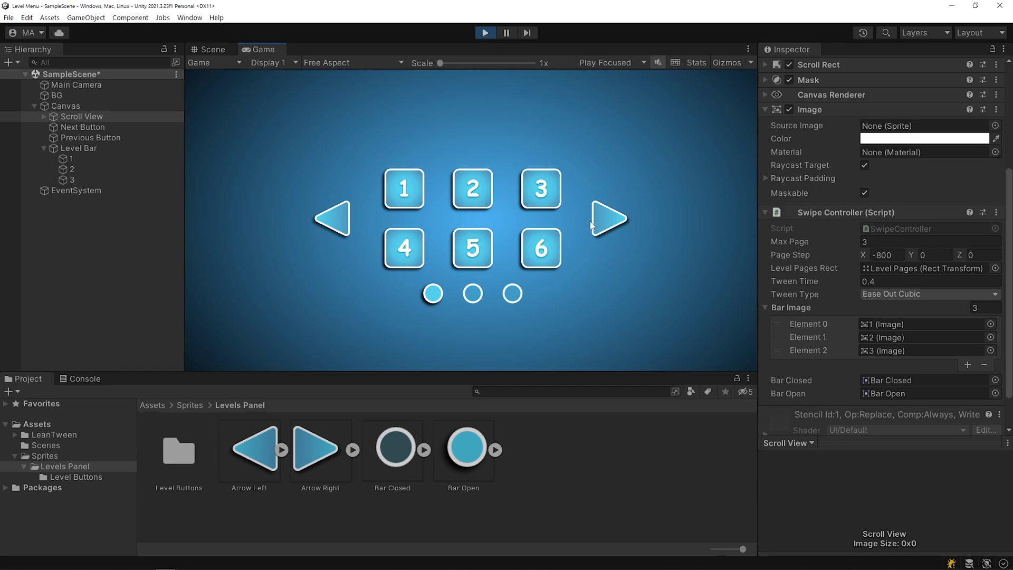
left_click(592, 224)
left_click(592, 224)
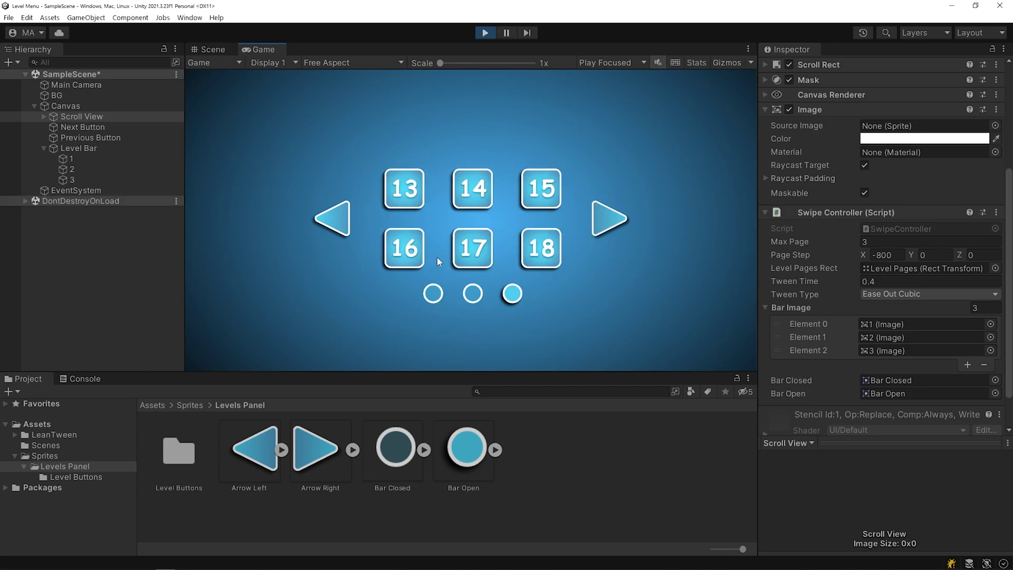
left_click(331, 220)
left_click(332, 221)
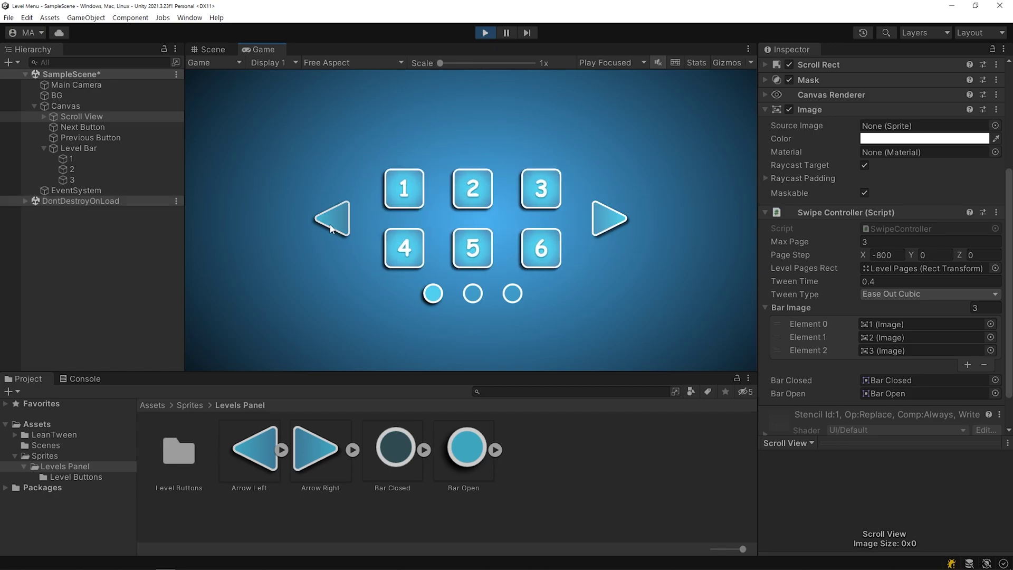
left_click(596, 228)
left_click(596, 228)
left_click(598, 228)
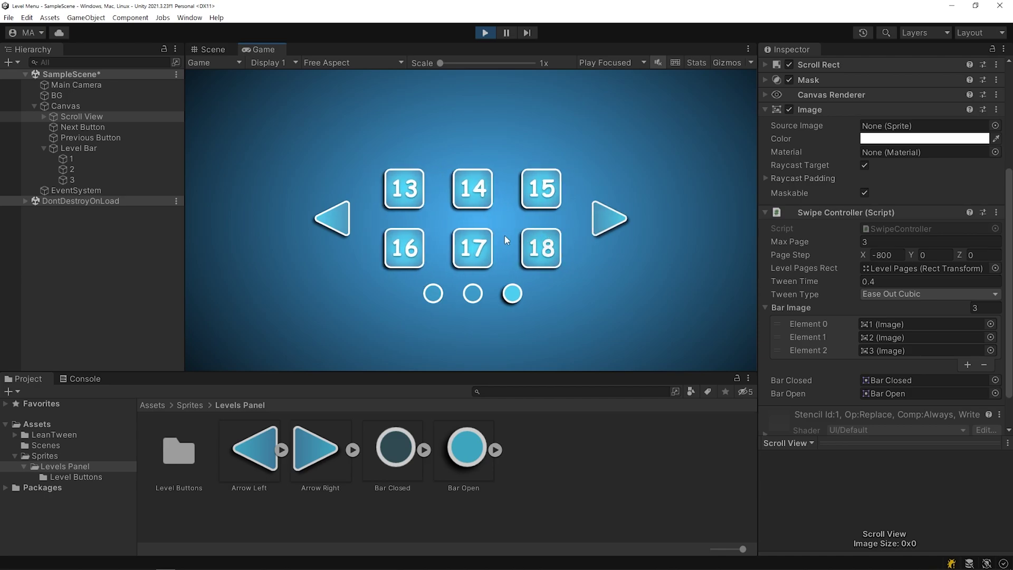
left_click_drag(444, 236, 480, 232)
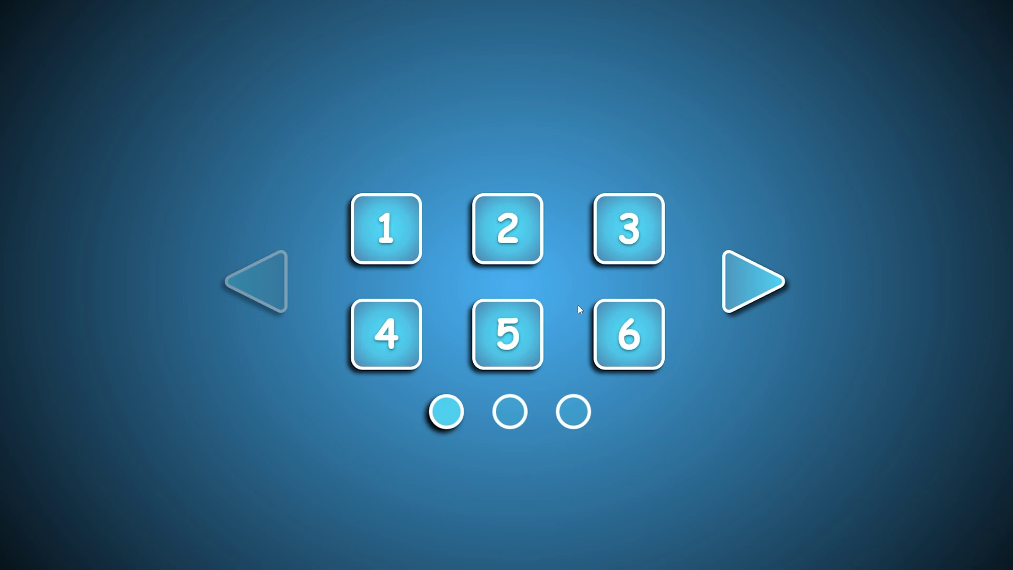
- Page forward through the running level menu with the next arrow until the last page
left_click(771, 294)
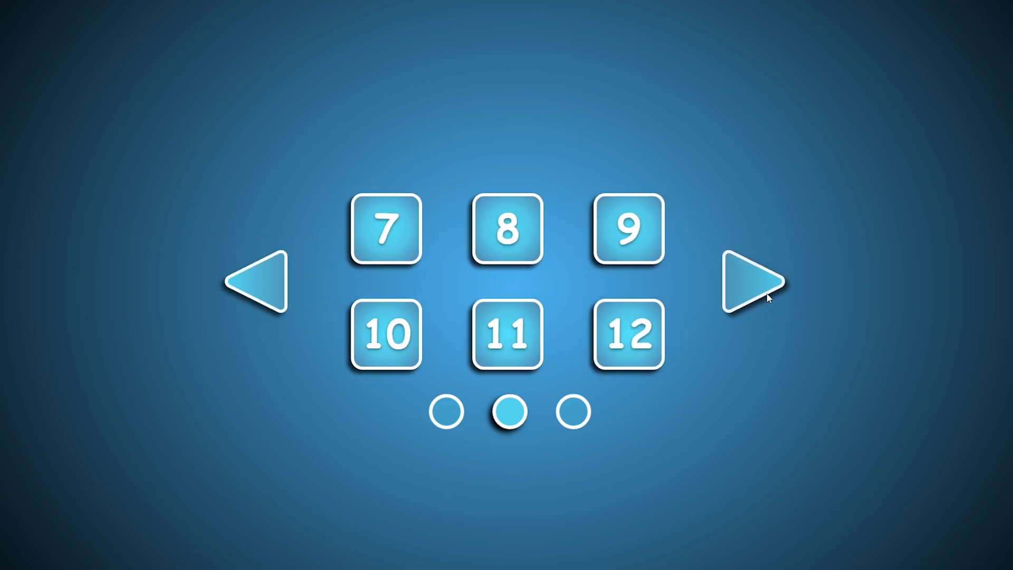
left_click(768, 297)
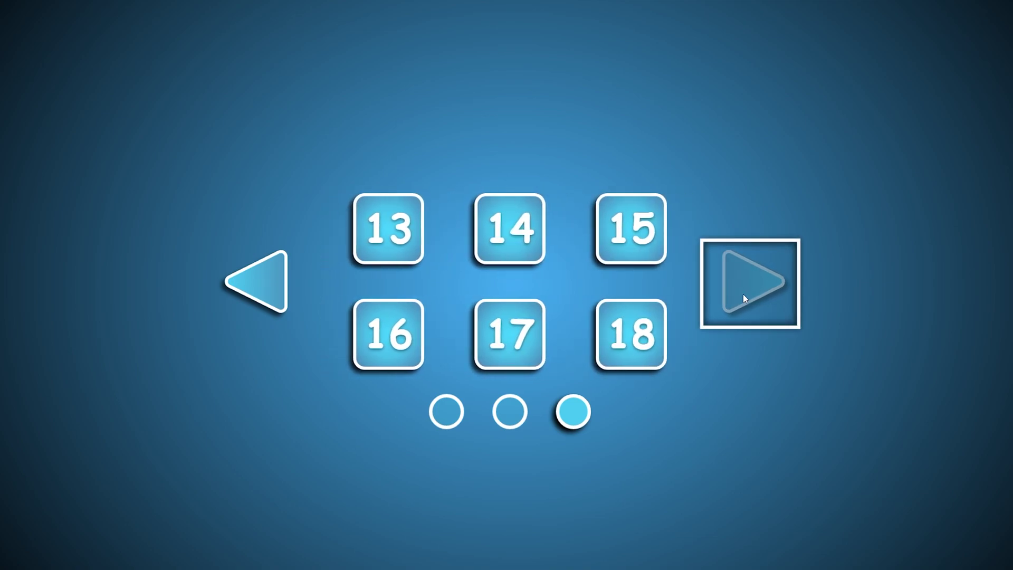
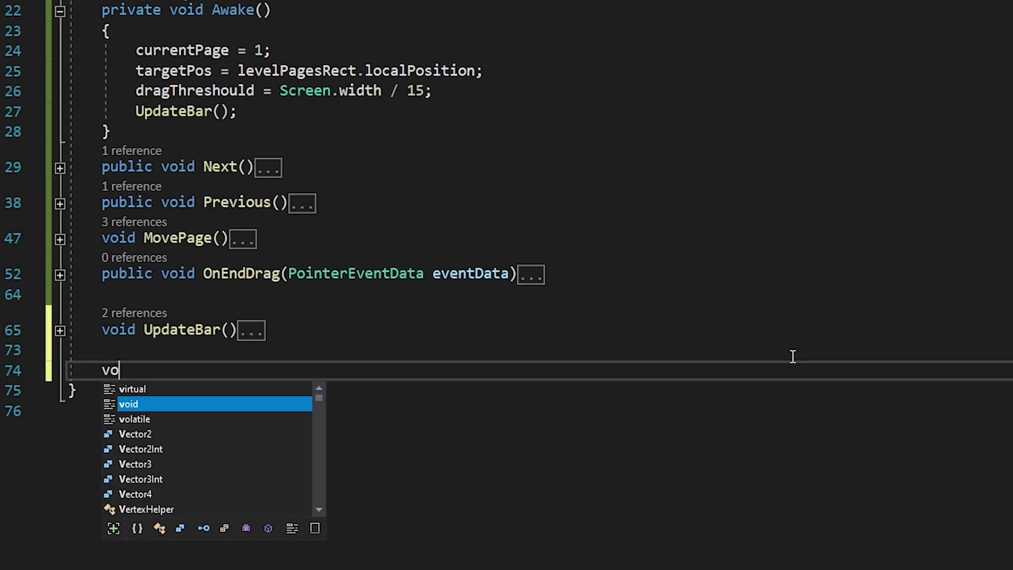
- In SwipeController, add UpdateArrowButton() making both arrow buttons interactable, then disabling previousBtn when currentPage is 1 or nextBtn when it equals maxPage
type("id Update")
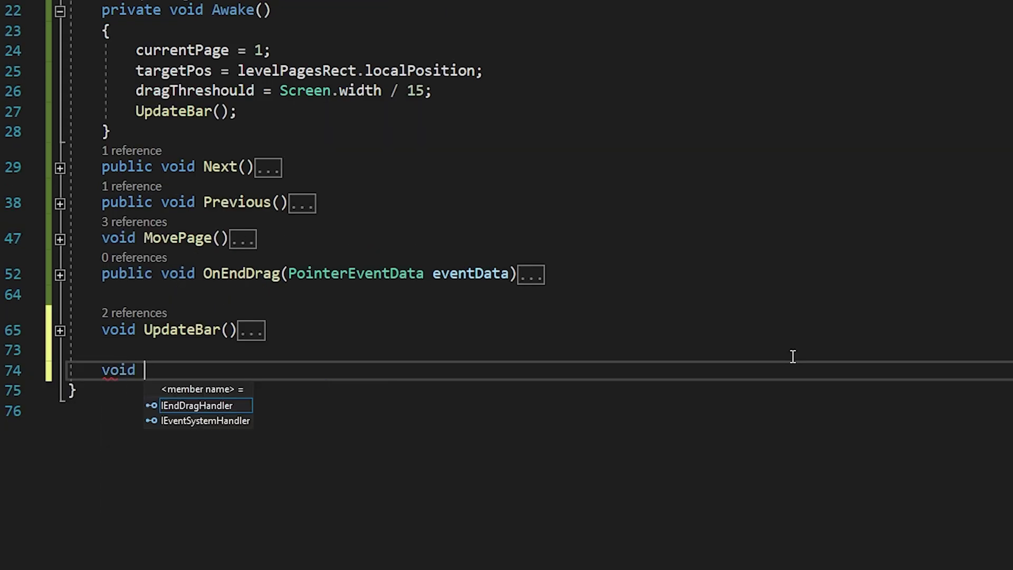
type("ArrowButton() {")
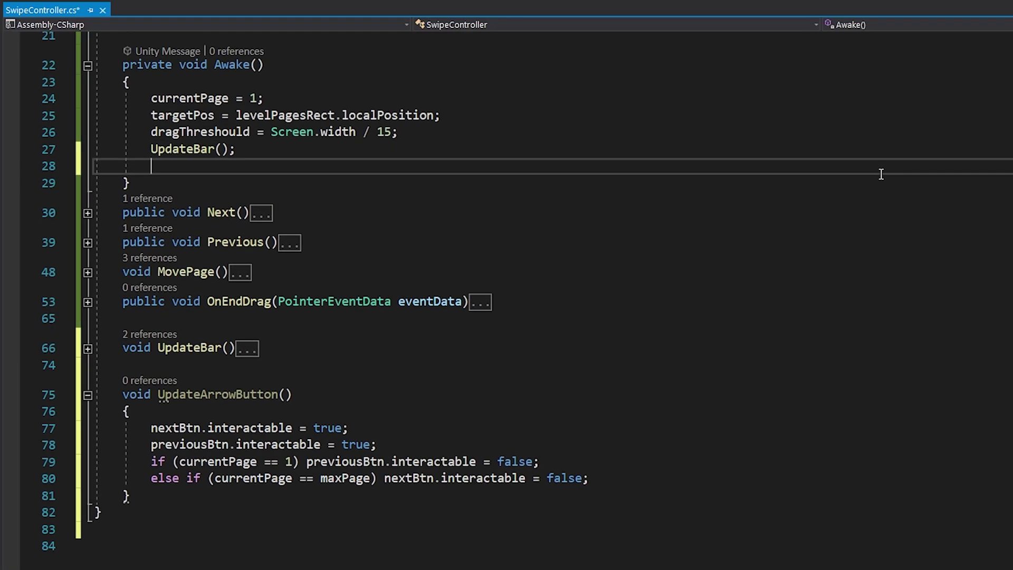
- Call UpdateArrowButton(); after UpdateBar(); in both Awake and MovePage, and save the script
type("updatearr")
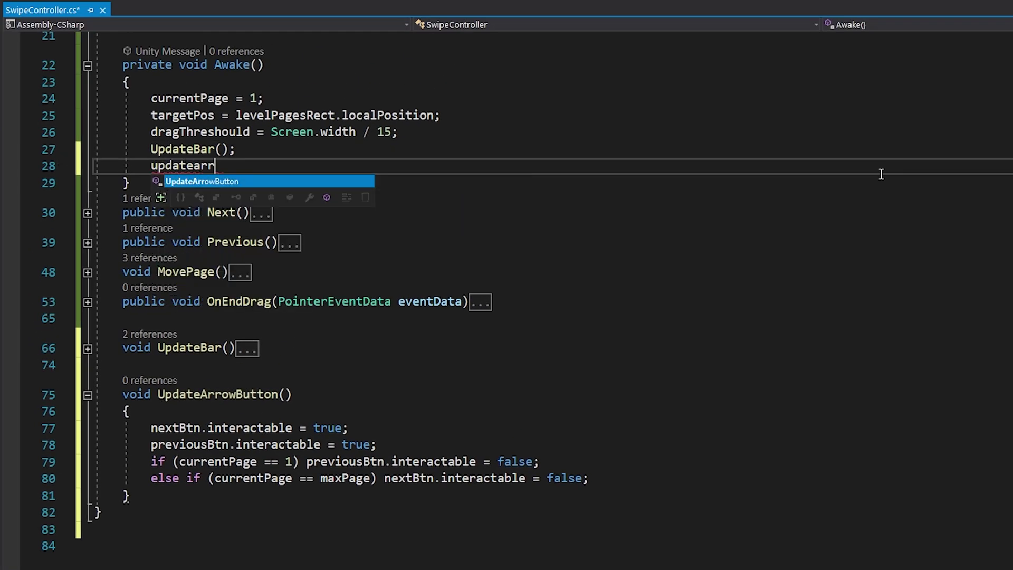
type("(")
left_click(87, 273)
left_click(236, 322)
key("Return")
type("updatearr();")
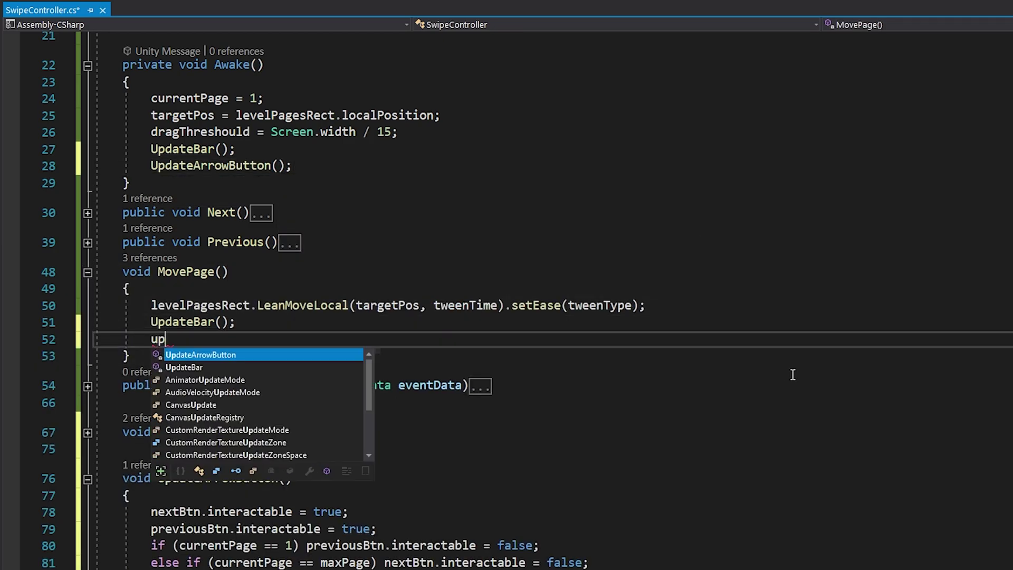
key("Down")
key("Down")
key("Down")
key("Down")
key("Down")
key("Down")
key("Down")
key("ctrl+s")
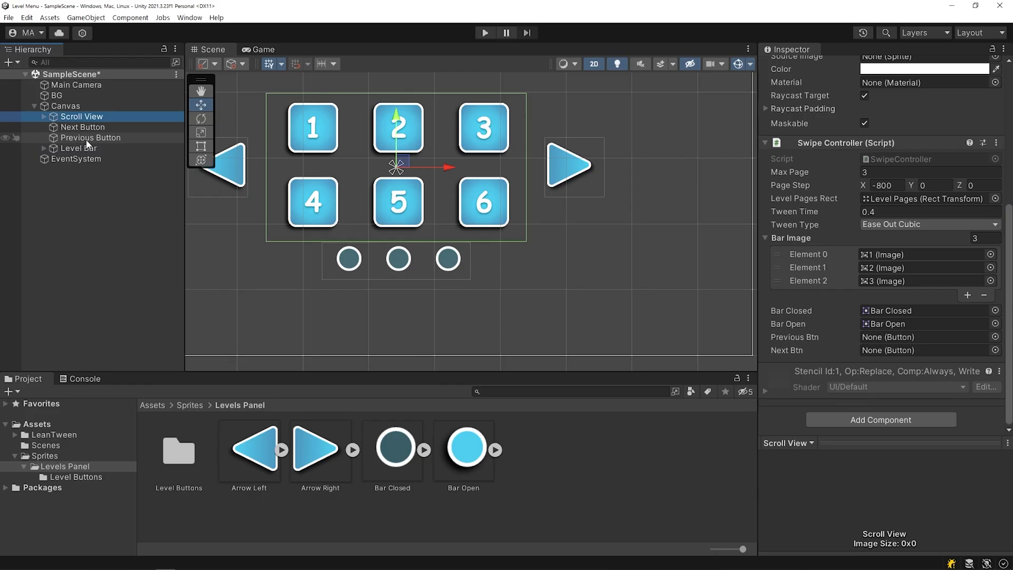
- In Unity, assign Previous Button and Next Button to the Swipe Controller's Previous Btn and Next Btn fields
left_click_drag(88, 140, 548, 236)
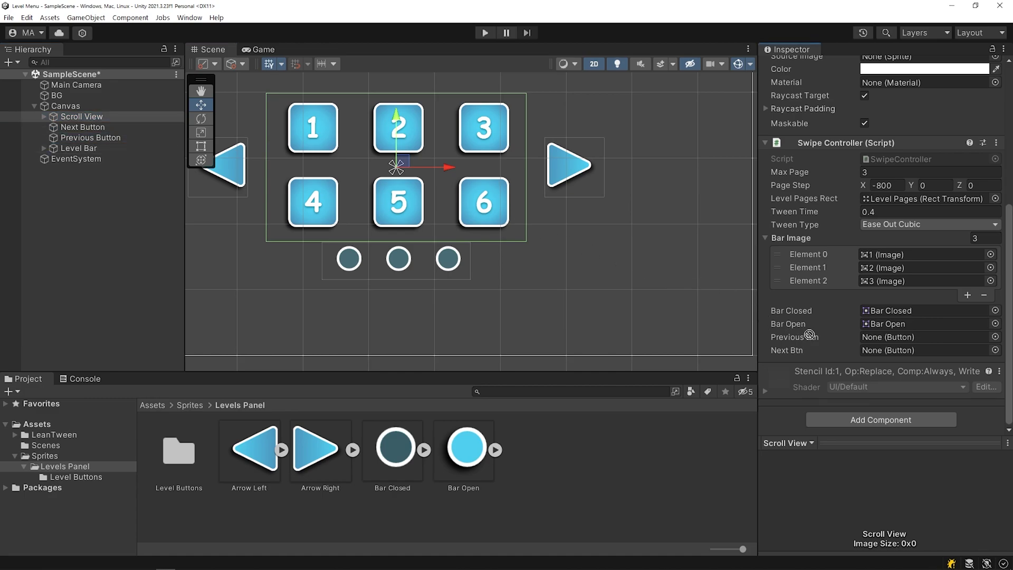
left_click_drag(810, 335, 906, 342)
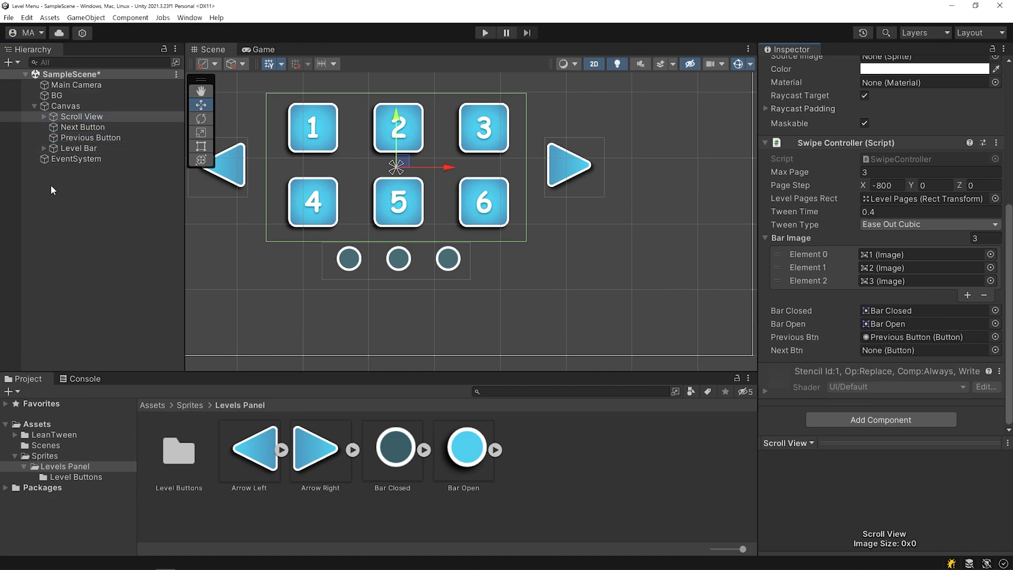
left_click_drag(99, 132, 881, 350)
- Play the scene and test the arrow buttons' disabling by paging to the last page and swiping between pages
left_click(485, 32)
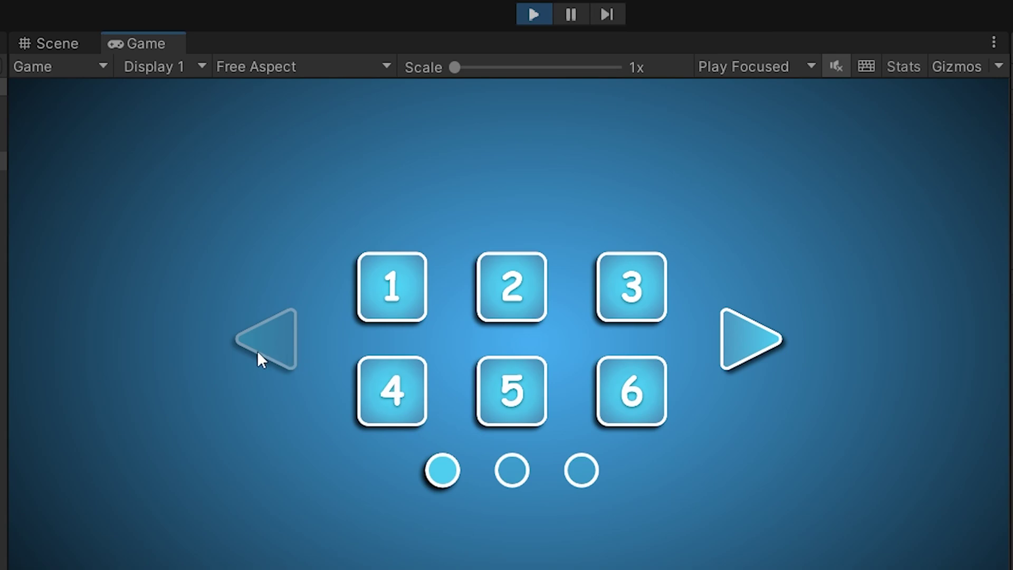
left_click(759, 349)
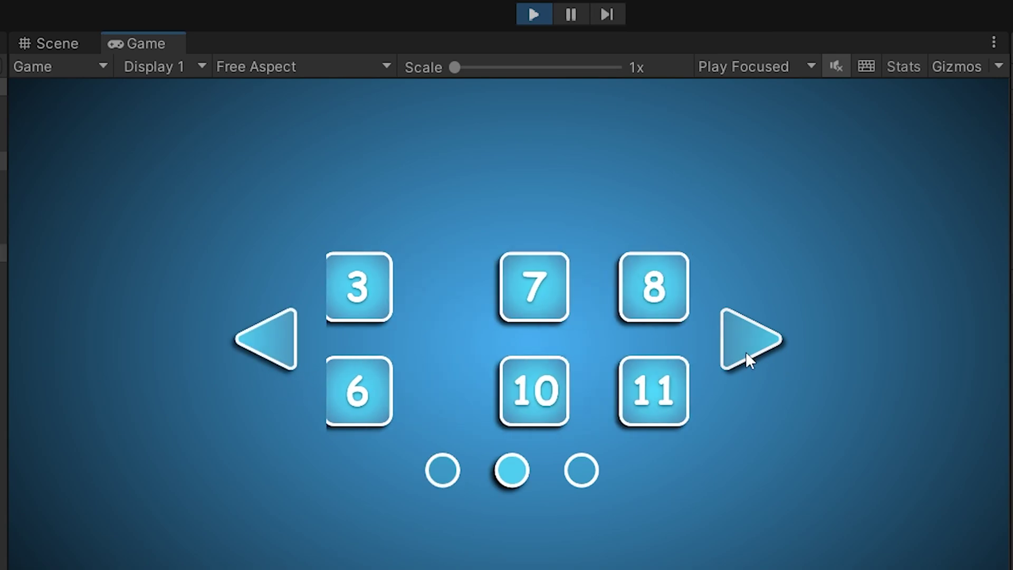
left_click(748, 351)
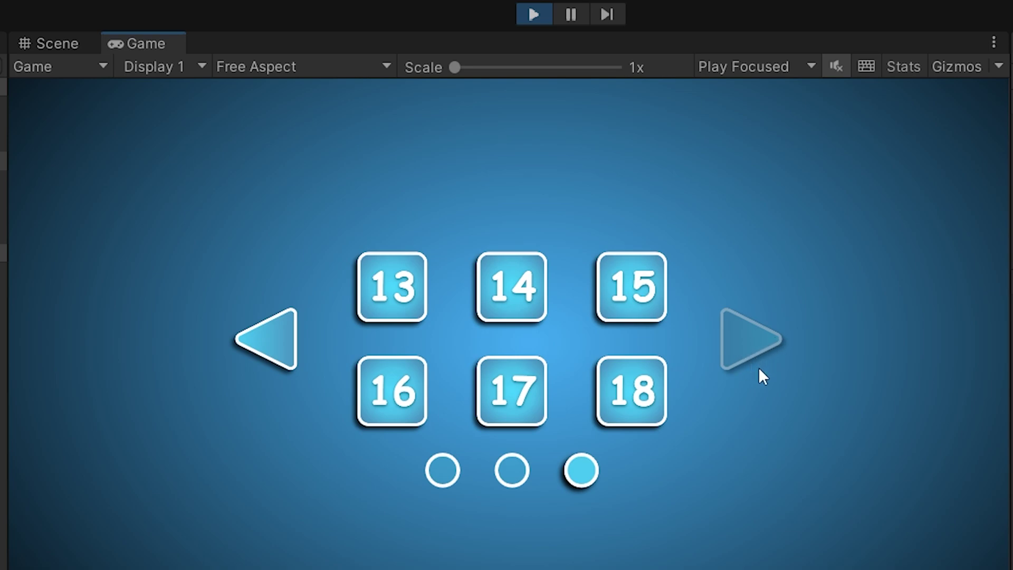
left_click_drag(454, 353, 475, 362)
left_click_drag(613, 365, 514, 358)
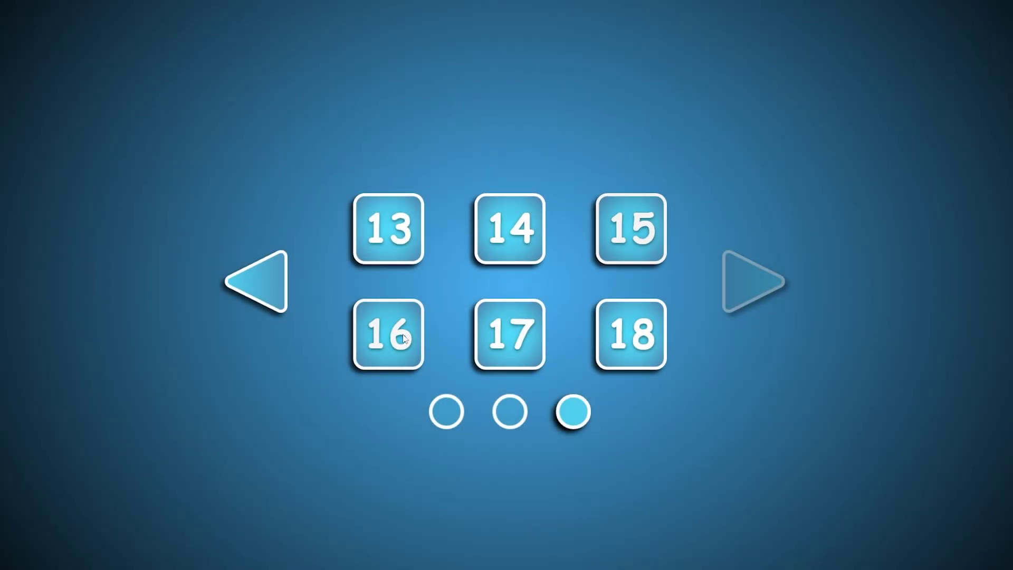
- Create a C# script named ButtonAnimation in the Assets folder
right_click(520, 473)
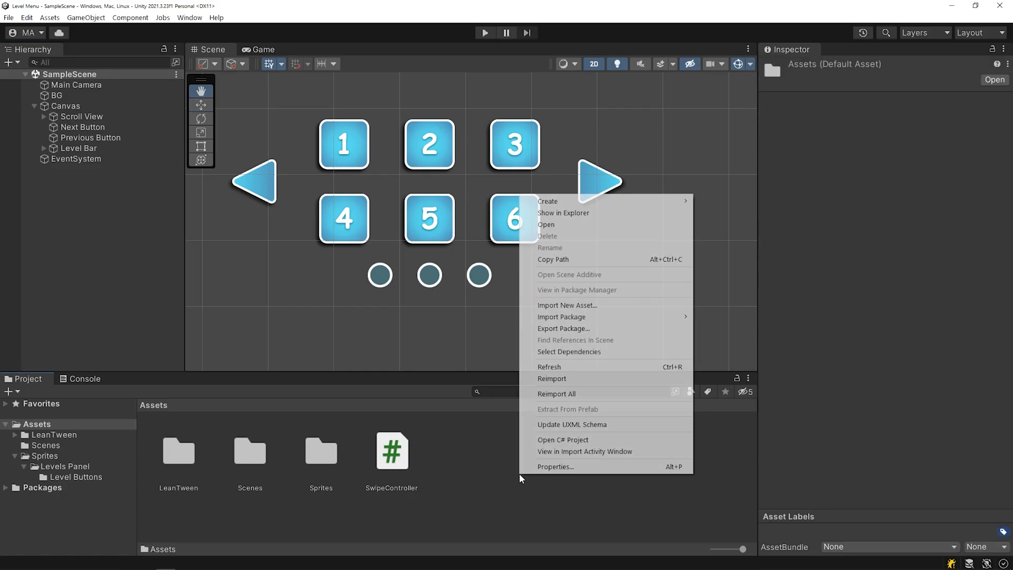
mouse_move(640, 202)
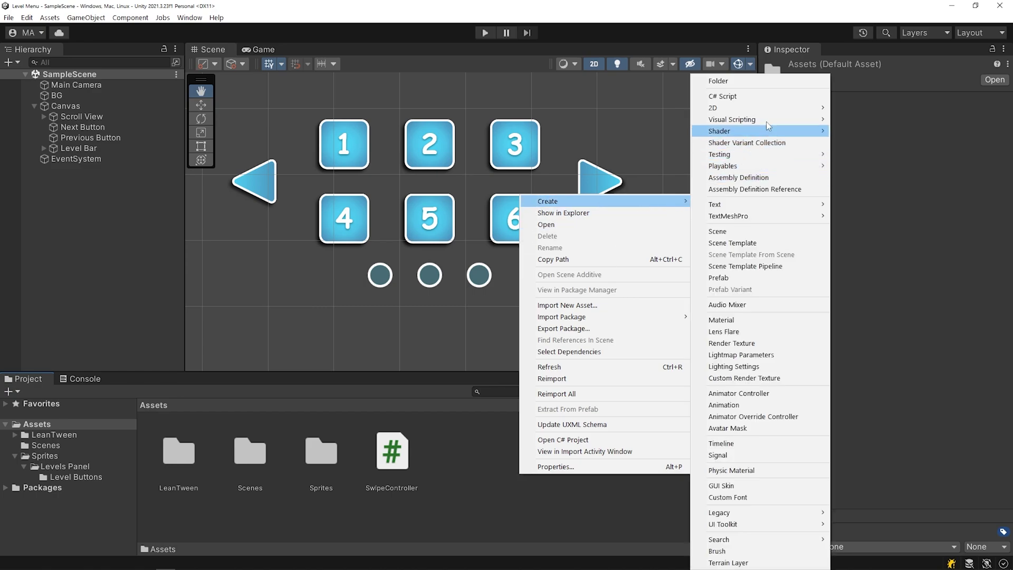
left_click(774, 99)
type("ButtonA")
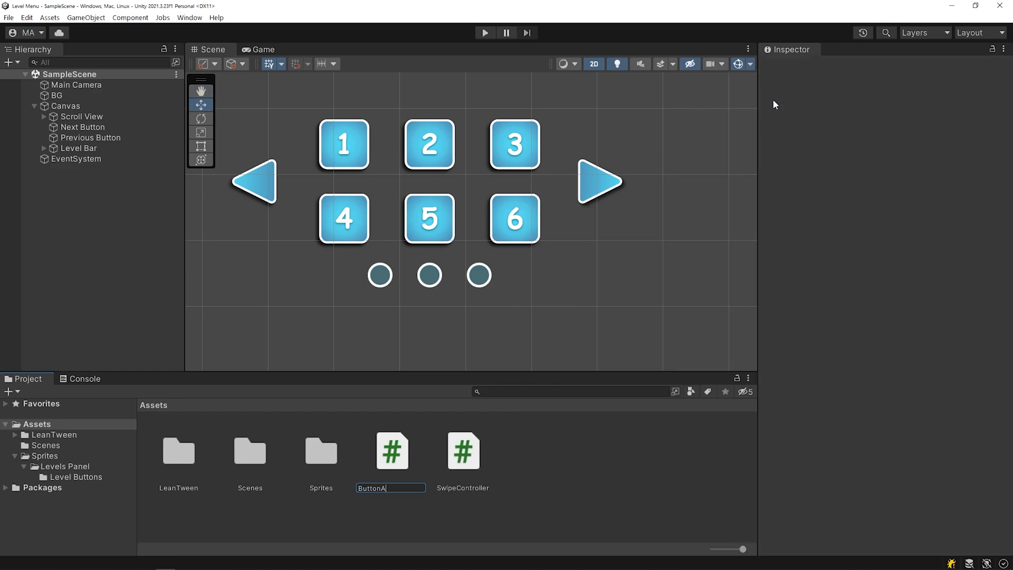
type("nimation")
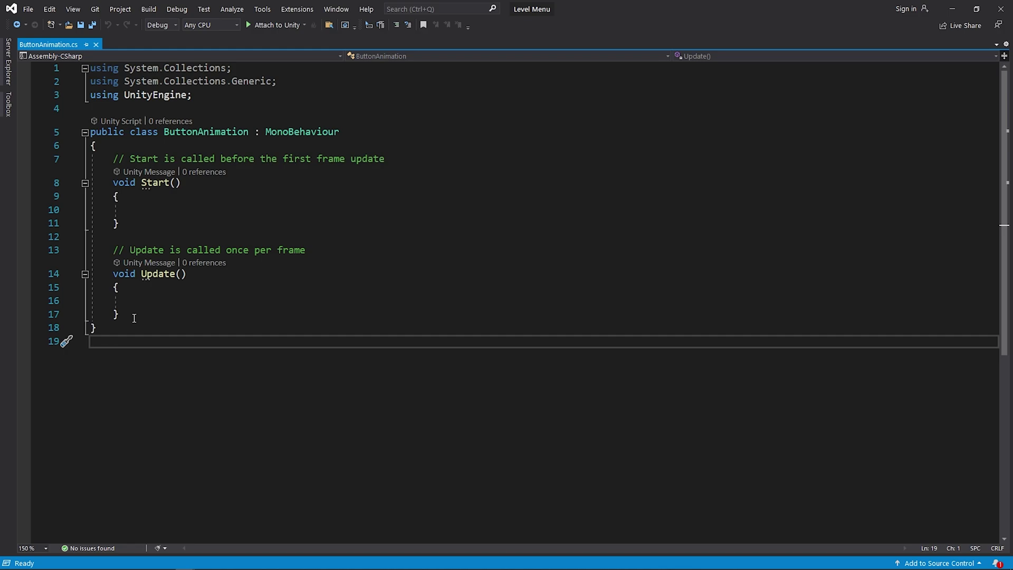
- In ButtonAnimation, delete the Start and Update methods and the System.Collections imports, and add using UnityEngine.UI;
left_click_drag(134, 316, 77, 159)
key("BackSpace")
left_click_drag(277, 81, 91, 68)
key("BackSpace")
key("Delete")
key("End")
key("Return")
type("using unityEngine.UI;")
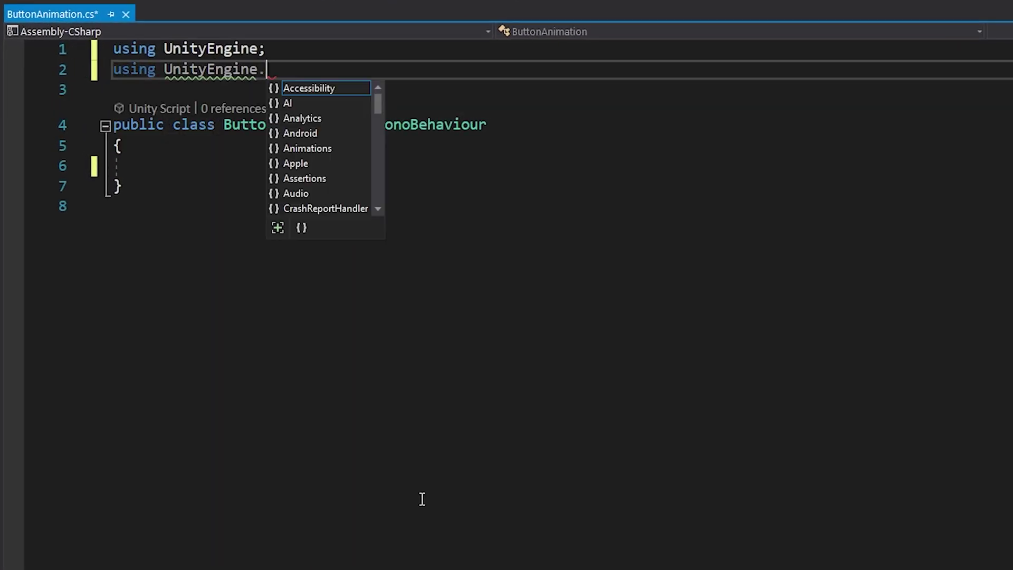
- Declare a Button btn field and a Vector3 upScale field set to new Vector3(1.2f, 1.2f, 1) in the class
key("Down")
key("Down")
key("Down")
key("Down")
type("Button btn;")
key("Return")
type("Vector3 upScale = new Vector3(1.2f, 1.2f, 1);")
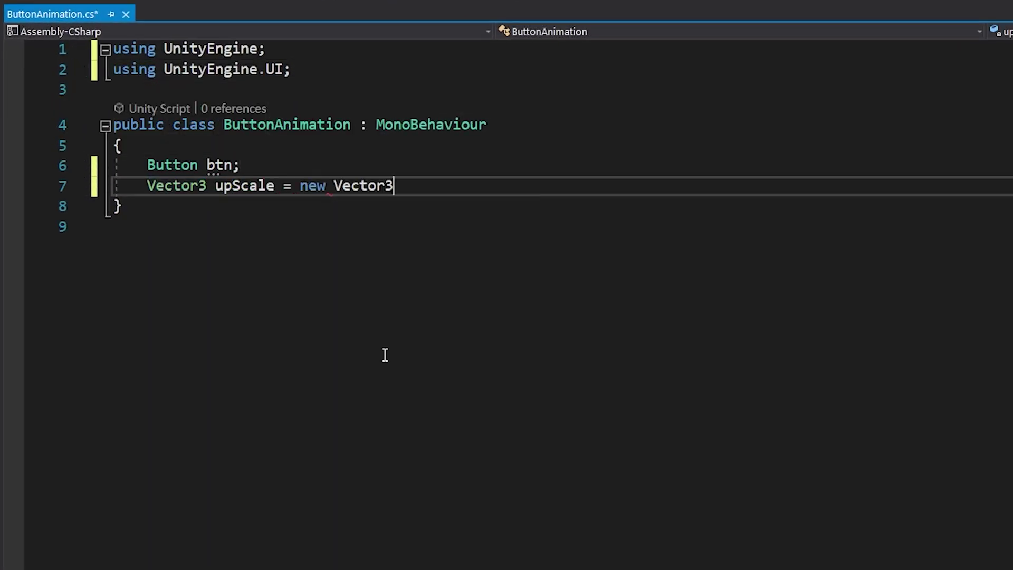
- Add a void Anim() method containing LeanTween.scale(gameObject, upScale, 0.1f);
key("Return")
key("Return")
type("void Anim()")
key("Return")
type("{")
key("Return")
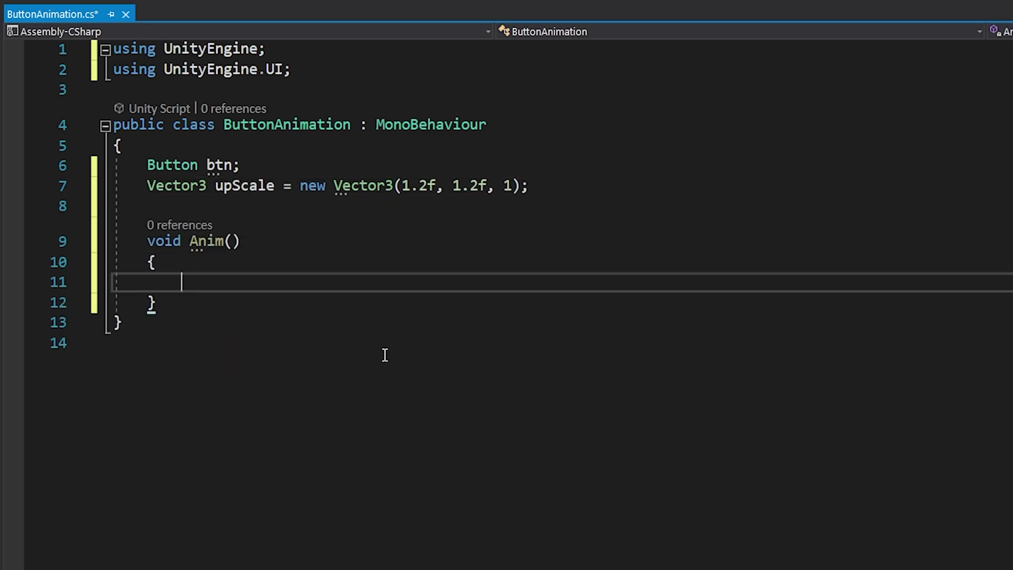
type("LeanTween.scale(gameObject")
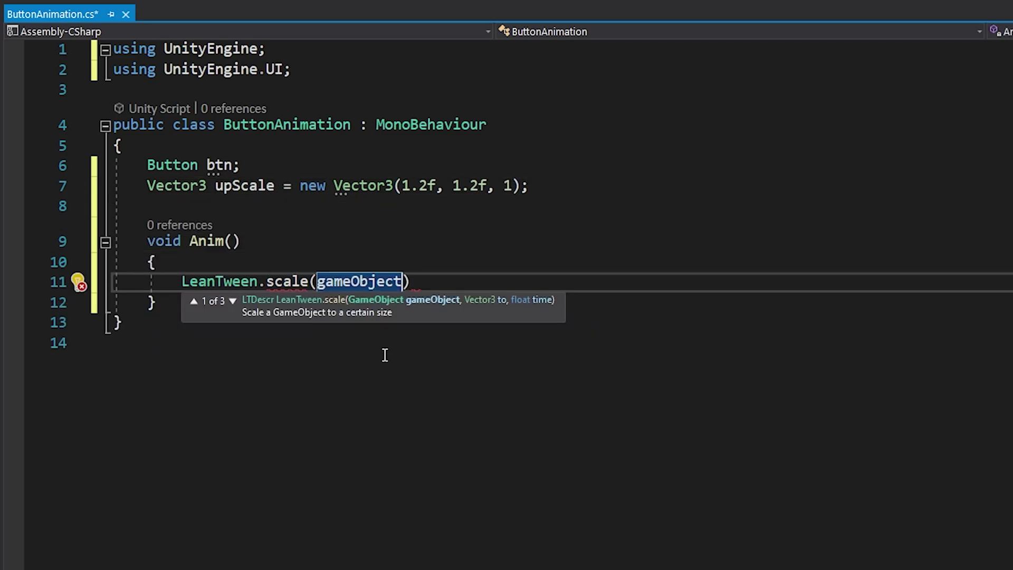
type(", upScale, 0.1f);")
key("Return")
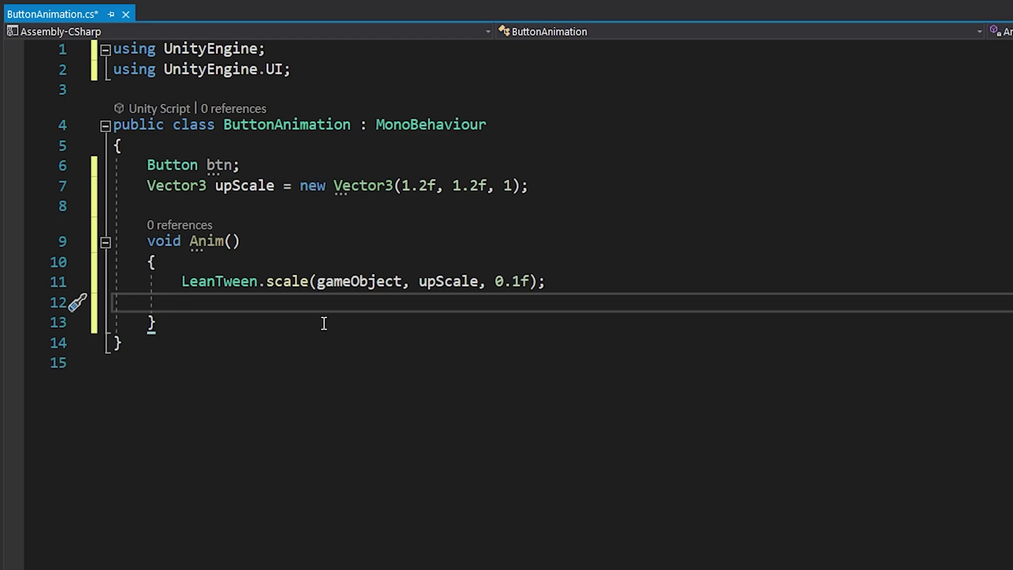
- Duplicate the scale call in Anim, replacing upScale with Vector3.one and appending .setDelay(0.1f)
key("shift+Up")
key("ctrl+d")
double_click(451, 304)
type("Vector3.one")
left_click(571, 302)
type(".setDelay(0.1f)")
left_click(609, 367)
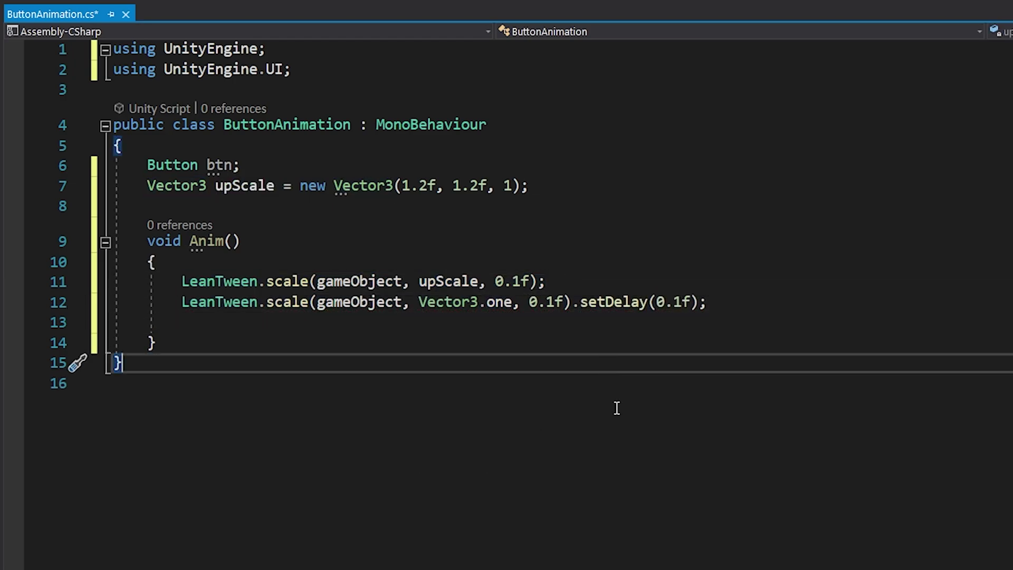
- Add a private Awake method above Anim that sets btn to gameObject.GetComponent<Button>() and calls btn.onClick.AddListener(Anim);
left_click(584, 202)
key("Return")
type("private void Awake()btn=gameObject.GetComponent<B")
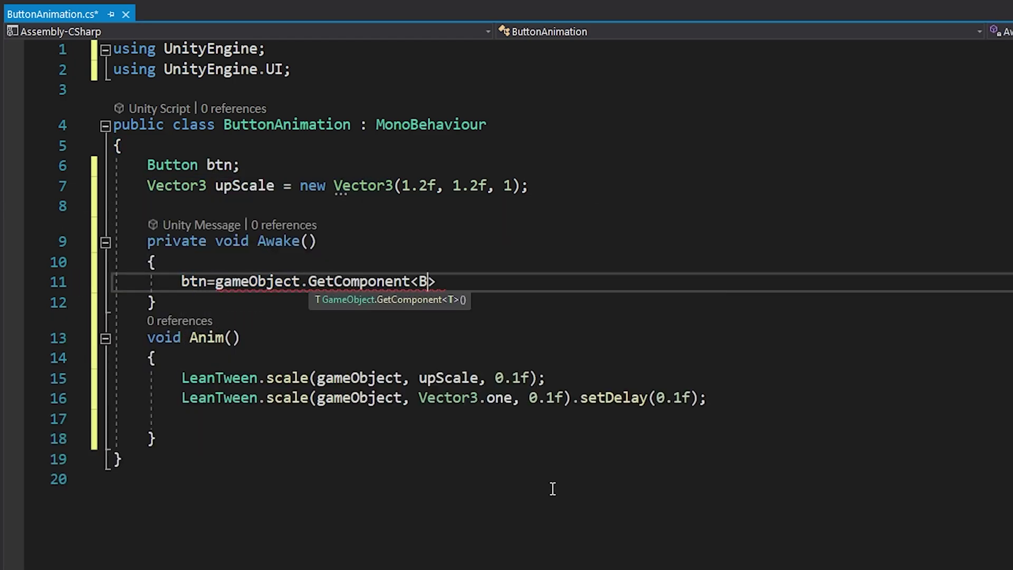
type("utton>();")
key("Return")
type("btn.onClick.AddListener(Anim);")
left_click(550, 493)
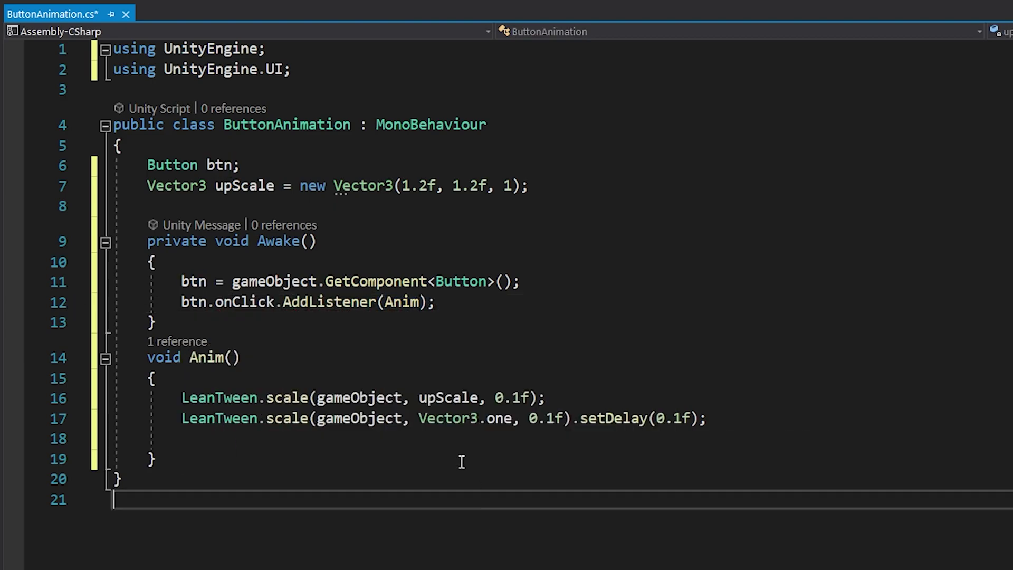
double_click(397, 302)
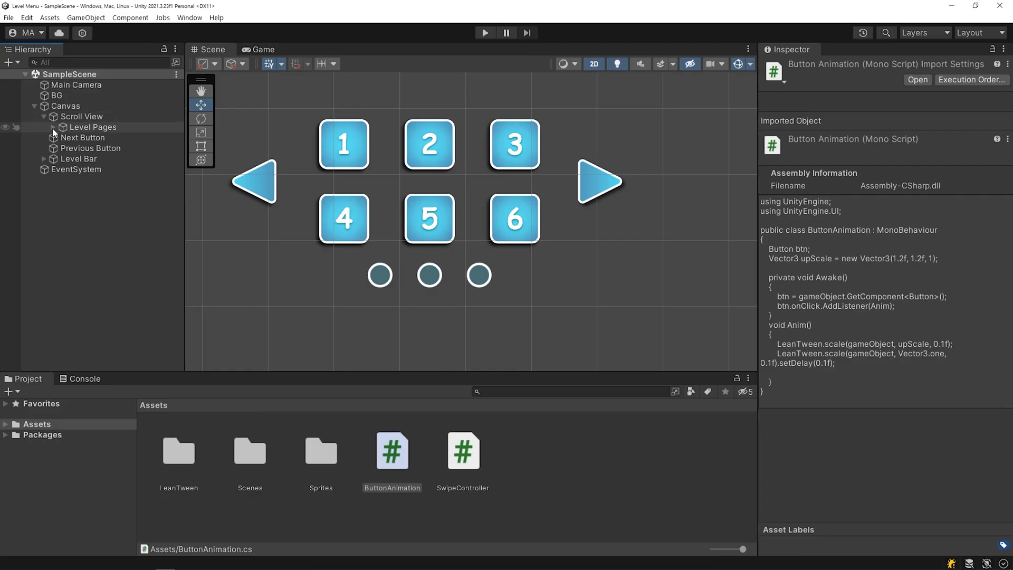
- In Unity, select Level 1 to Level 18 plus Next Button and Previous Button, and attach the ButtonAnimation script to them
left_click(53, 128)
left_click(62, 138)
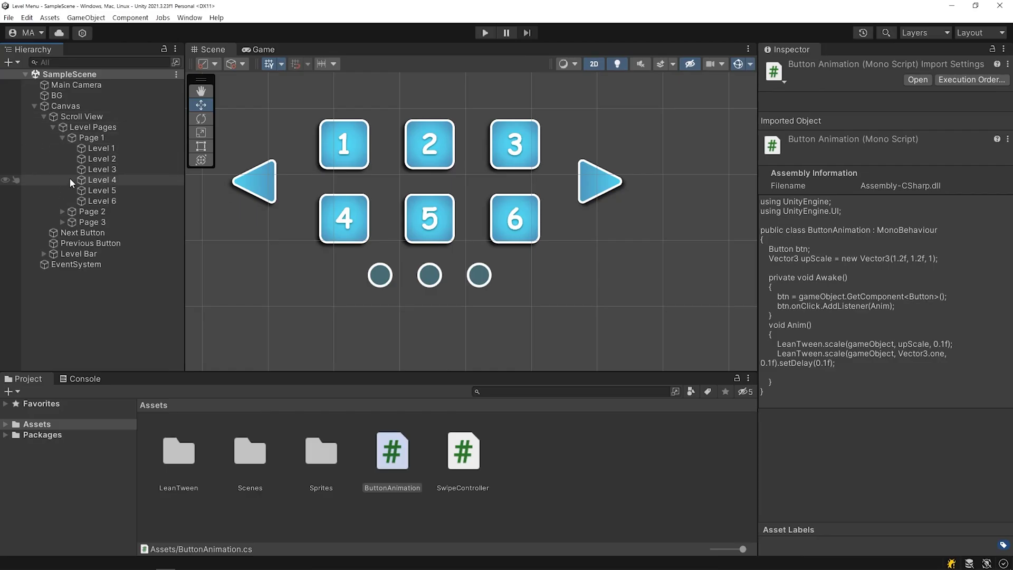
left_click(62, 212)
left_click(62, 285)
scroll(95, 222, "down", 2)
left_click(111, 123)
left_click(119, 176, "shift")
left_click(119, 196, "ctrl")
left_click(120, 249, "shift")
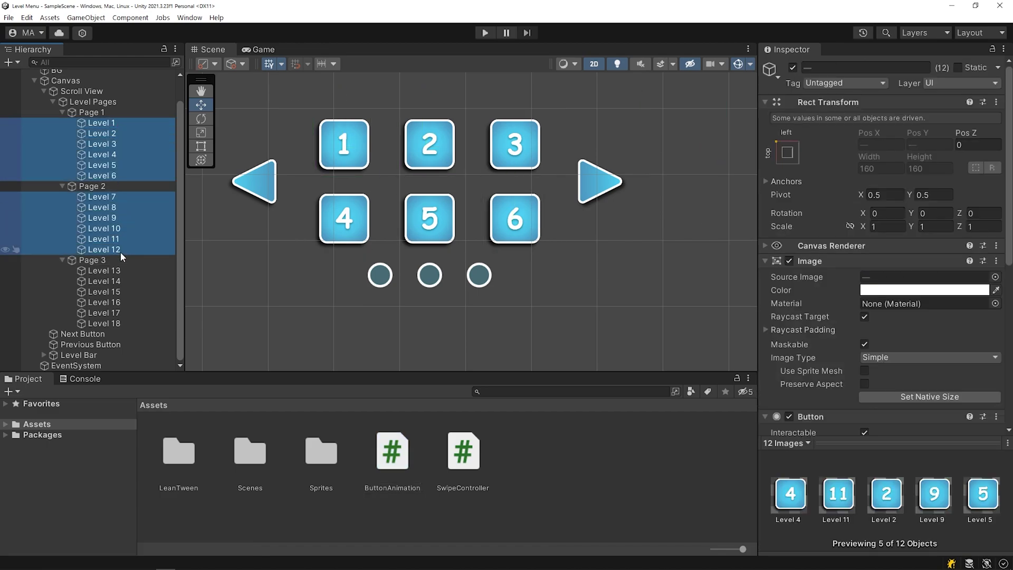
left_click(121, 270, "ctrl")
left_click(121, 303, "shift")
left_click(122, 310, "ctrl")
left_click(123, 323, "ctrl")
left_click(123, 333, "ctrl")
left_click(123, 344, "ctrl")
left_click(769, 262)
left_click(768, 276)
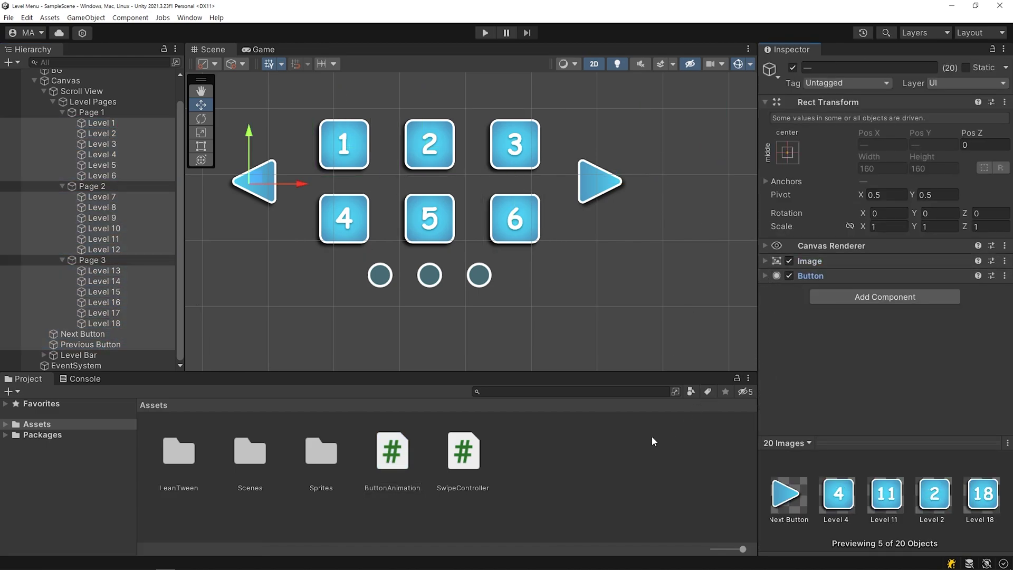
left_click_drag(397, 462, 864, 353)
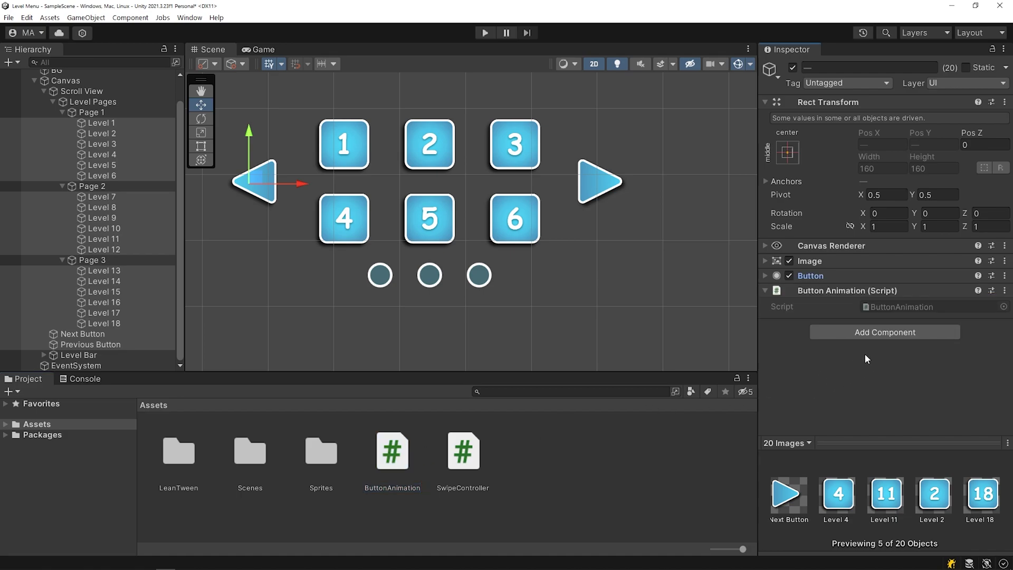
- Play the scene and test the button scale animation with the arrows and level buttons, and swipe through the pages
left_click(485, 33)
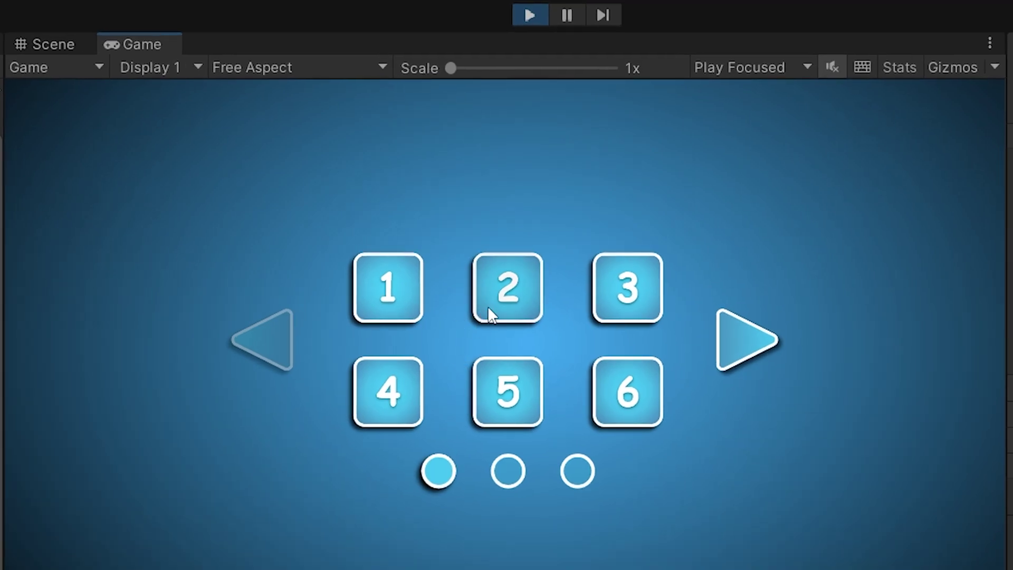
left_click(741, 348)
left_click(737, 351)
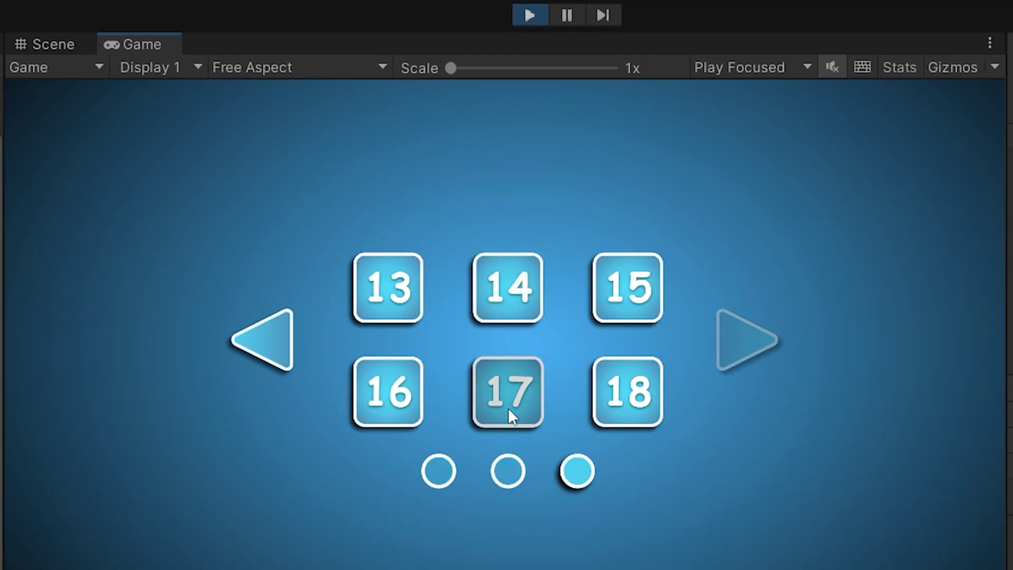
left_click(299, 364)
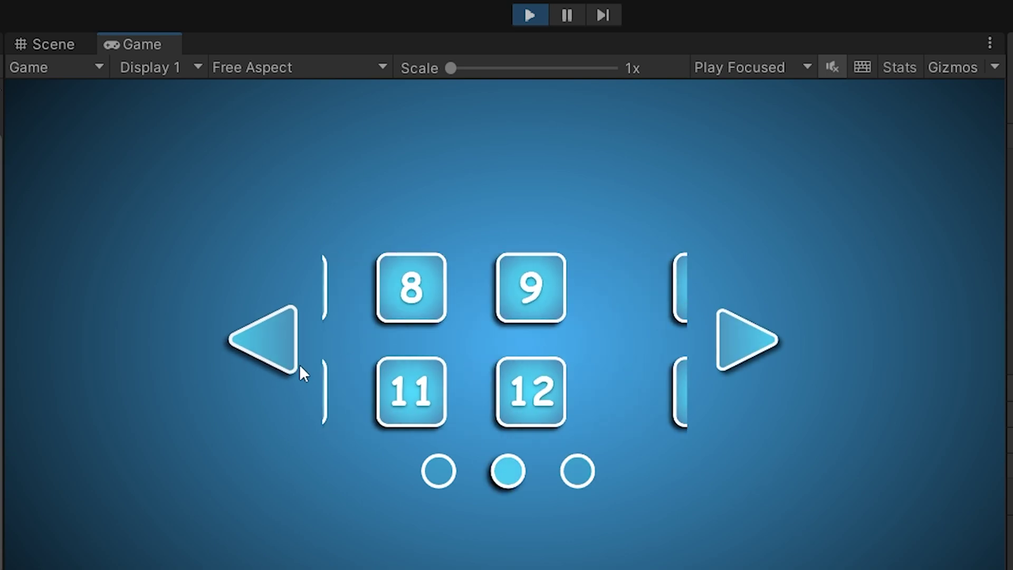
left_click(501, 378)
left_click(271, 290)
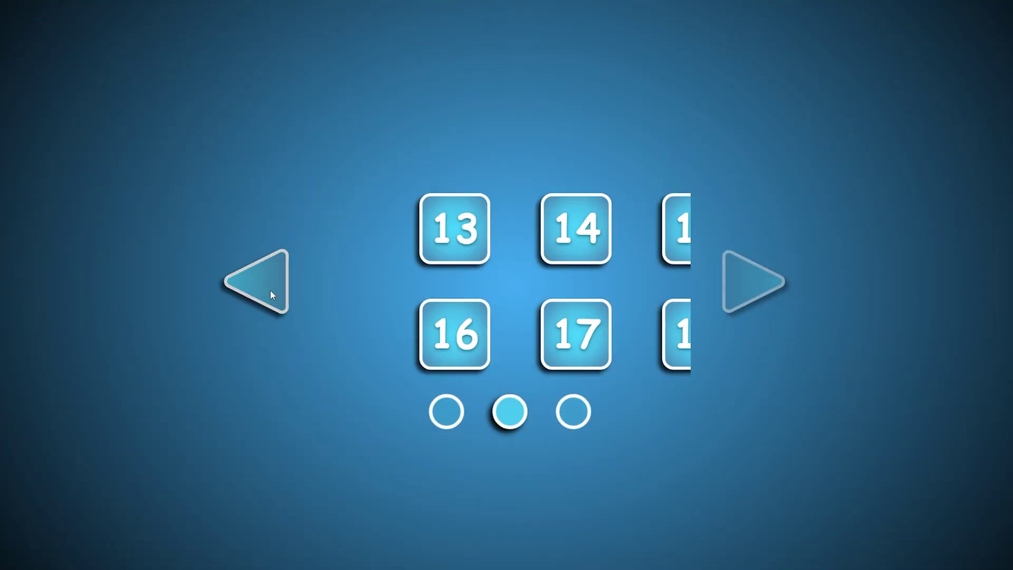
left_click(271, 291)
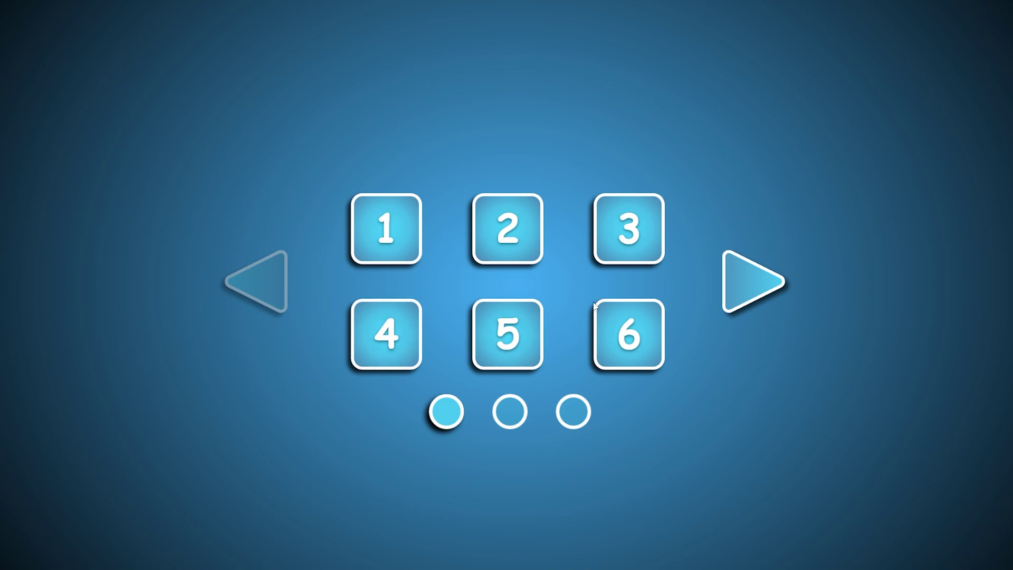
left_click_drag(592, 303, 470, 301)
left_click_drag(625, 305, 475, 317)
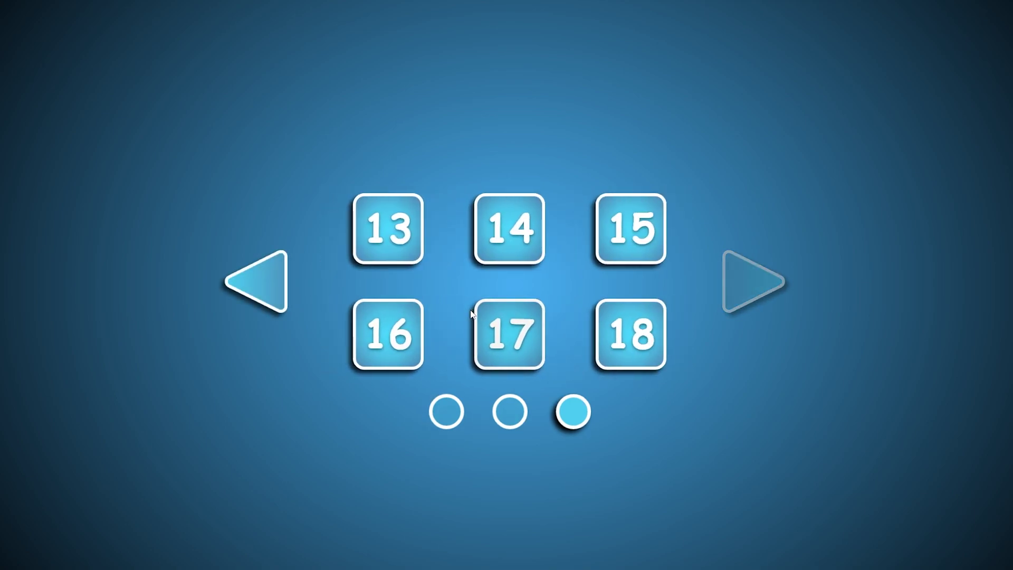